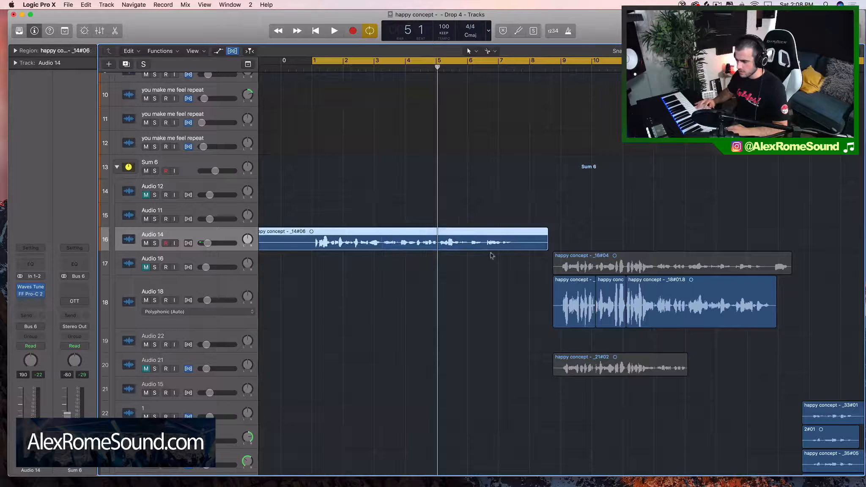
drag(508, 303, 645, 303)
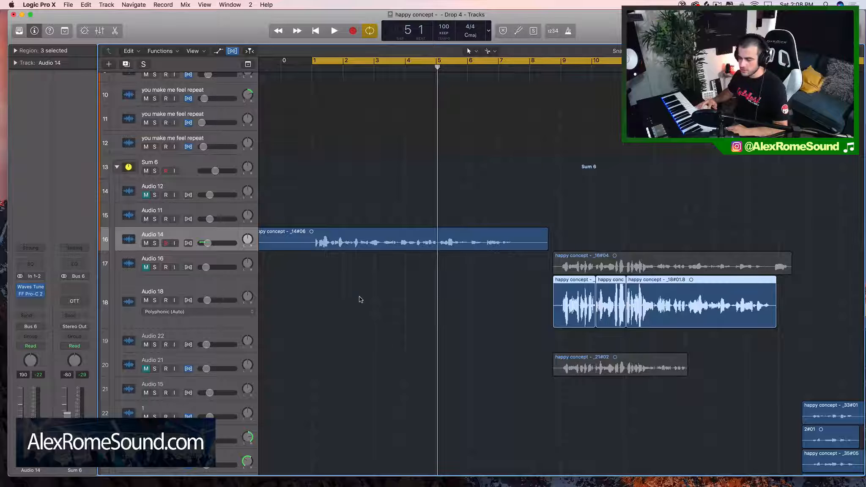
drag(360, 300, 516, 226)
drag(455, 202, 733, 313)
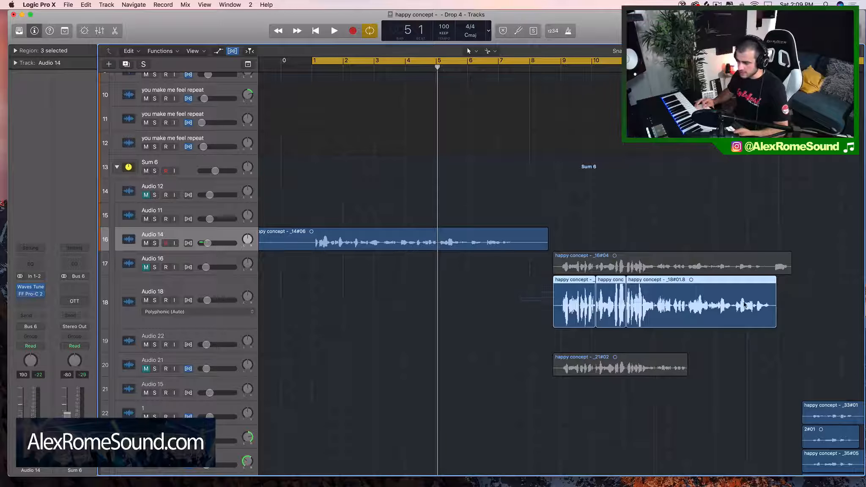
click(309, 259)
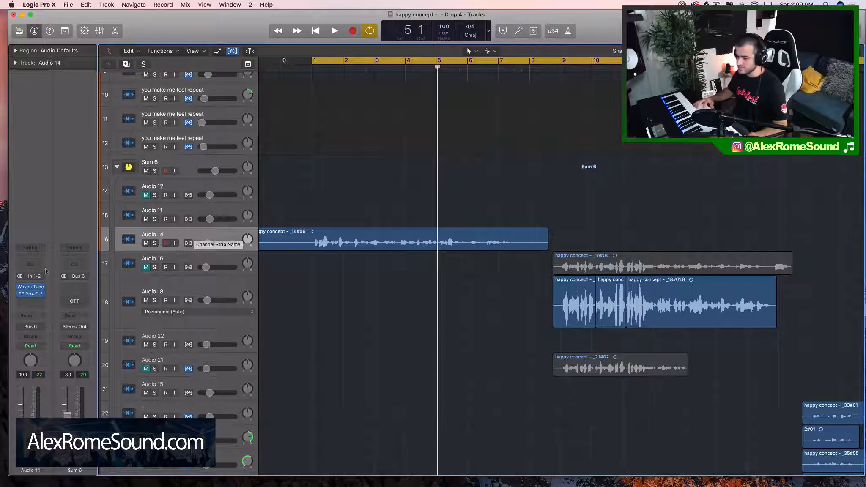
Remove the FF Pro-C 2 and Waves Tune plug-ins from the Audio 14 channel strip.
click(41, 296)
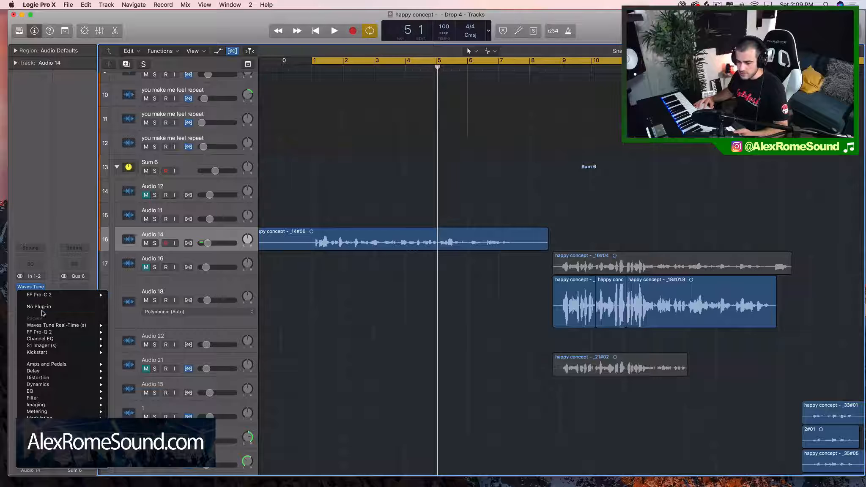
click(48, 306)
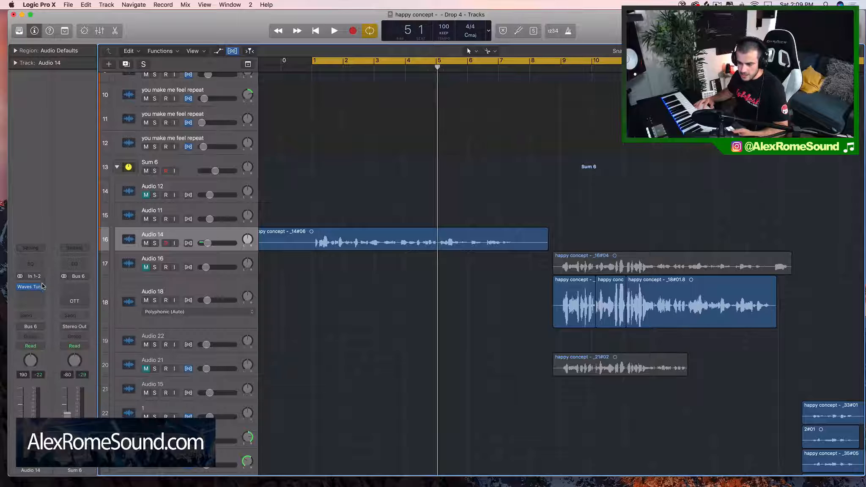
click(42, 286)
click(41, 299)
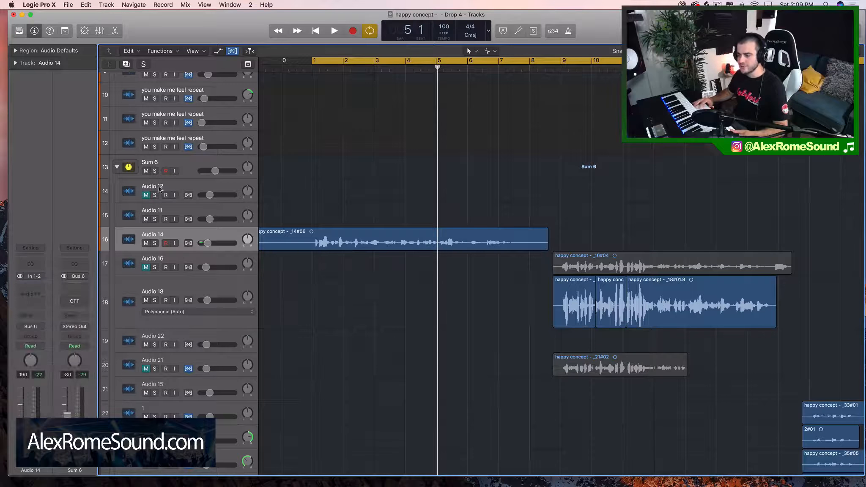
click(195, 169)
click(326, 240)
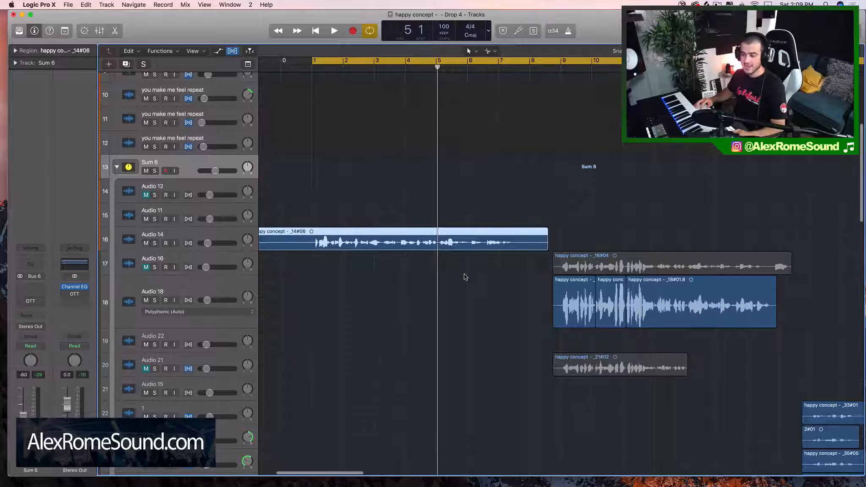
drag(436, 299, 674, 328)
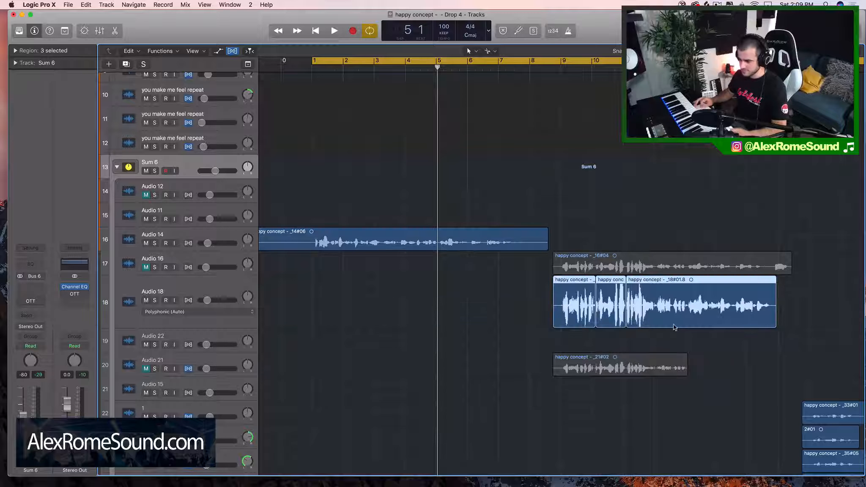
click(184, 212)
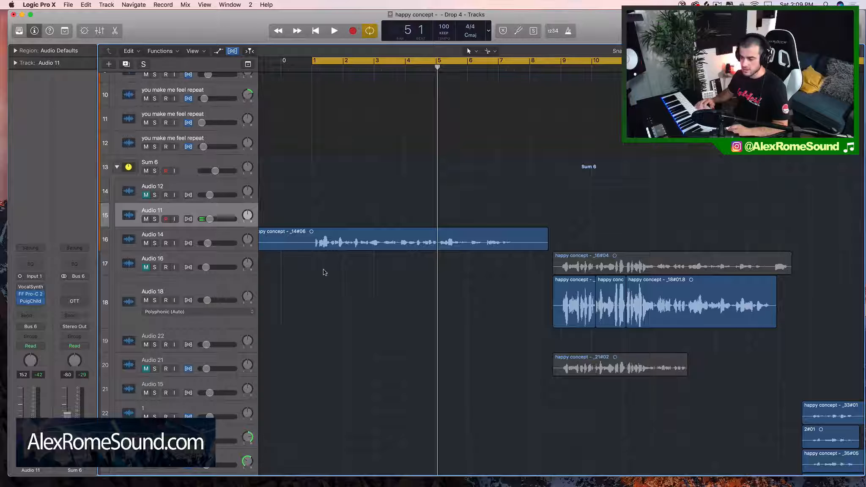
click(328, 235)
drag(320, 295, 404, 205)
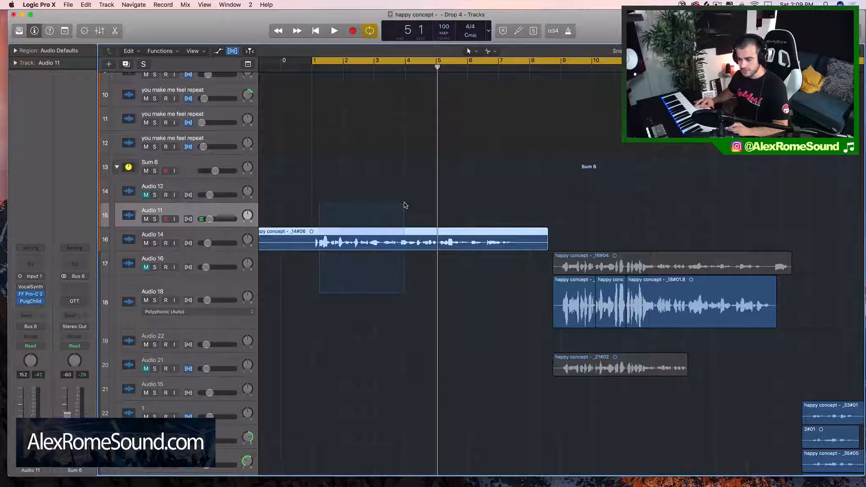
drag(396, 275, 700, 314)
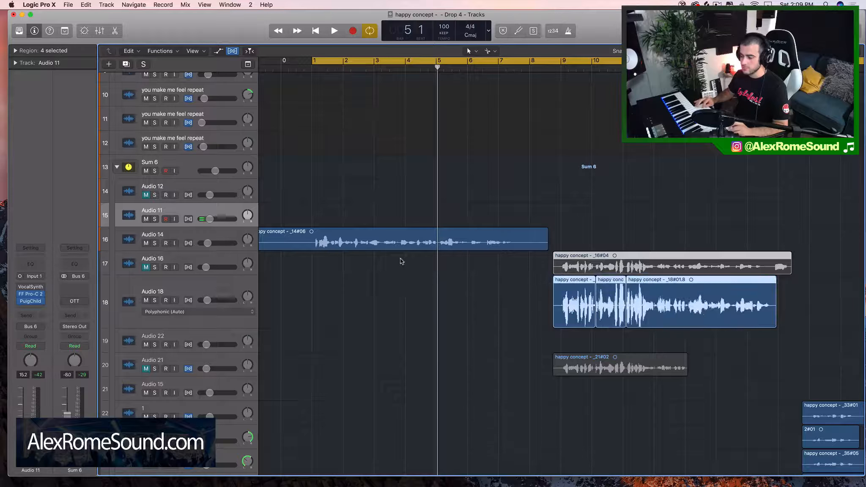
drag(378, 300, 775, 294)
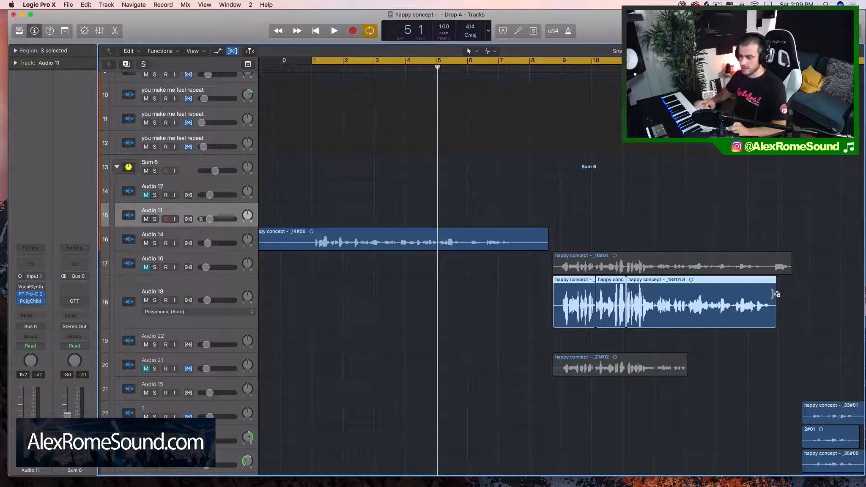
drag(484, 301, 693, 306)
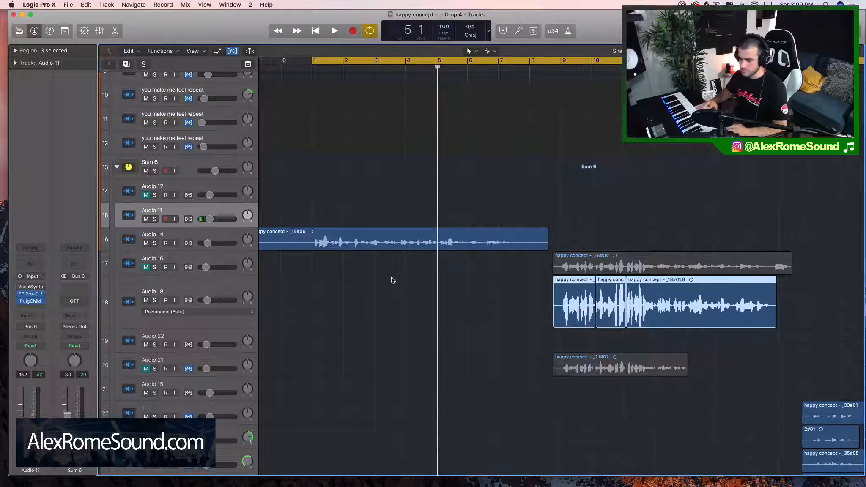
click(323, 278)
click(230, 228)
key(z)
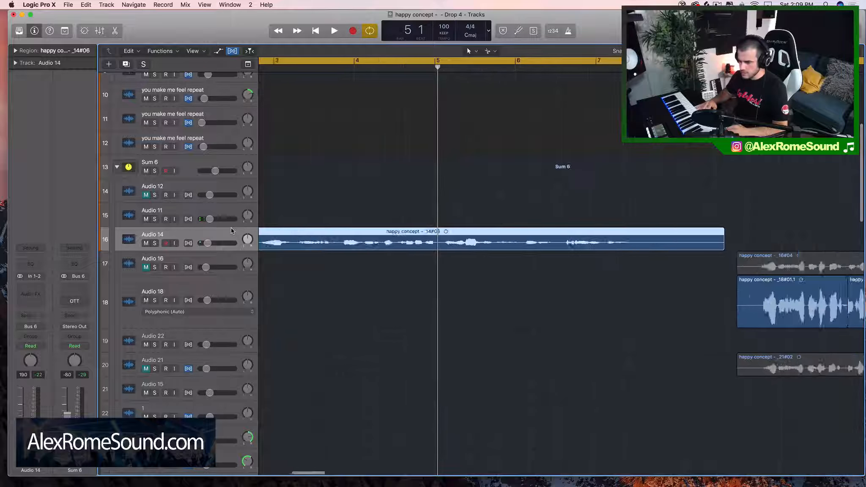
key(z)
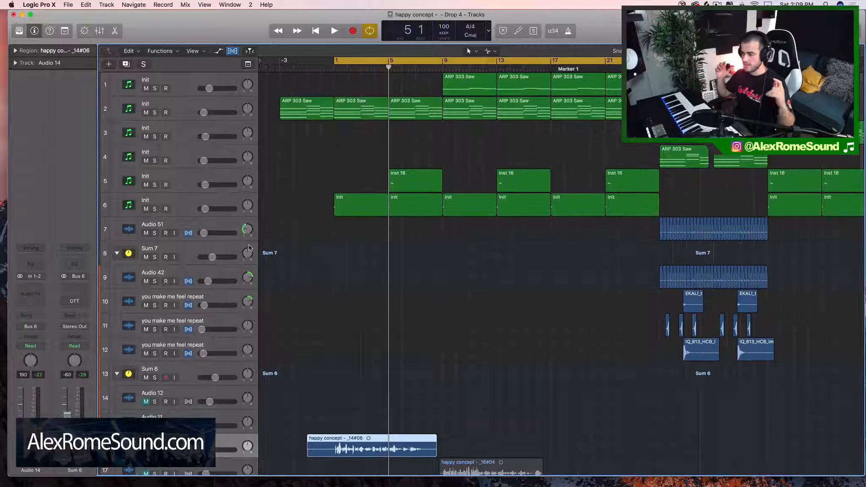
scroll(249, 250, down, 10)
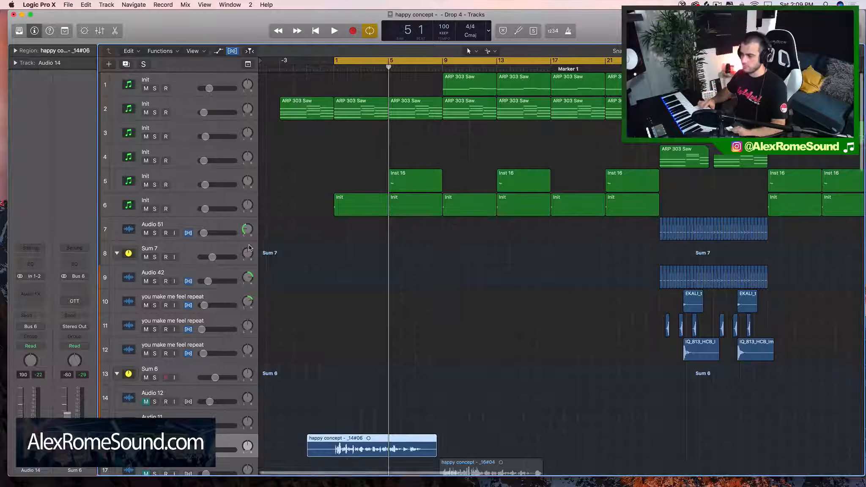
scroll(249, 253, up, 9)
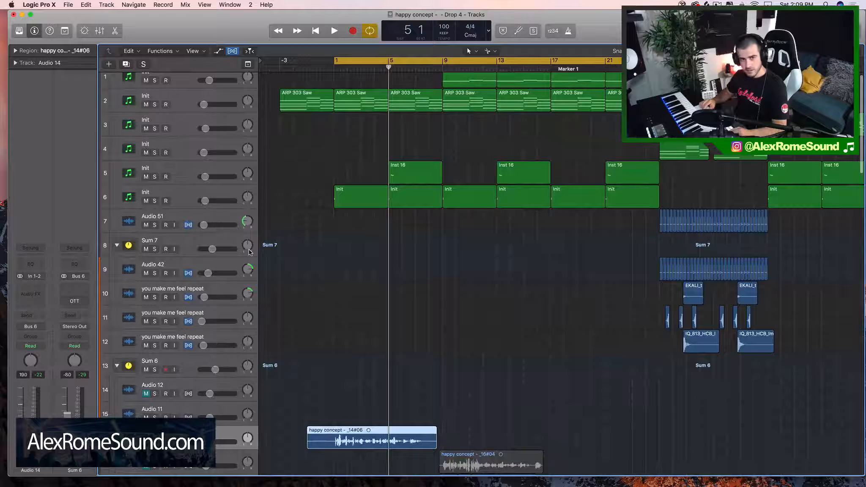
scroll(249, 252, down, 12)
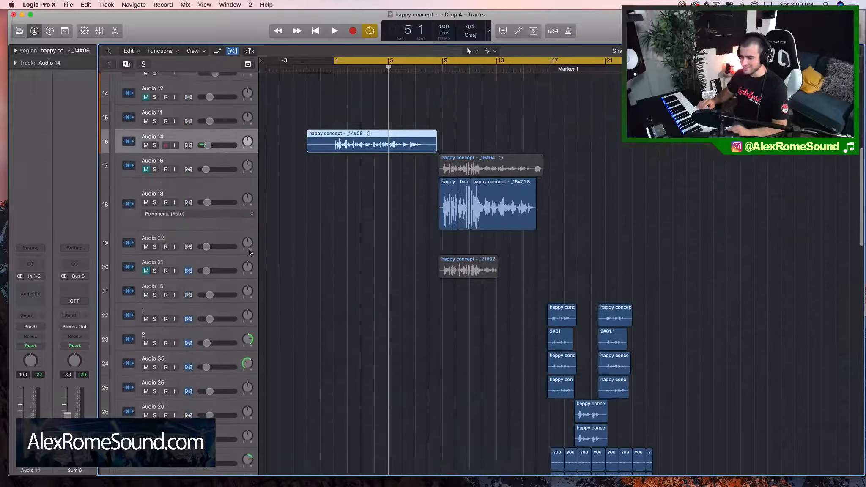
scroll(248, 252, up, 2)
click(294, 242)
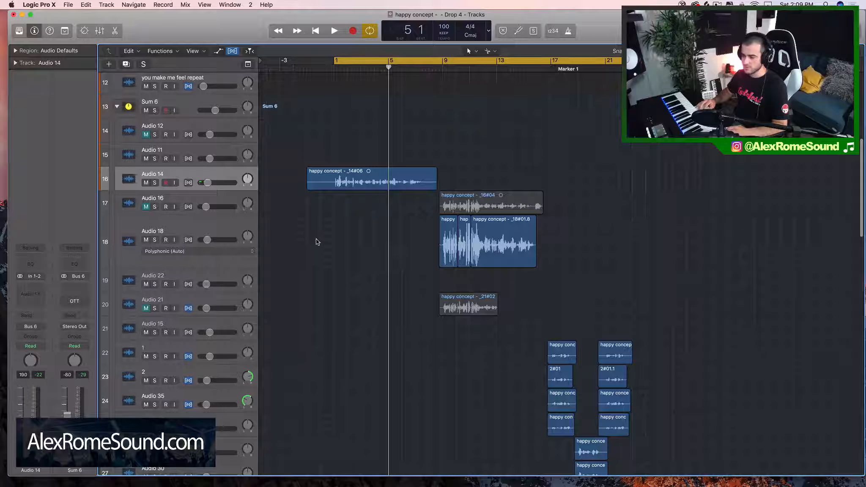
Play the arrangement from bar 5, raising the Audio 14 track volume to -17.2 dB, and stop playback.
key(space)
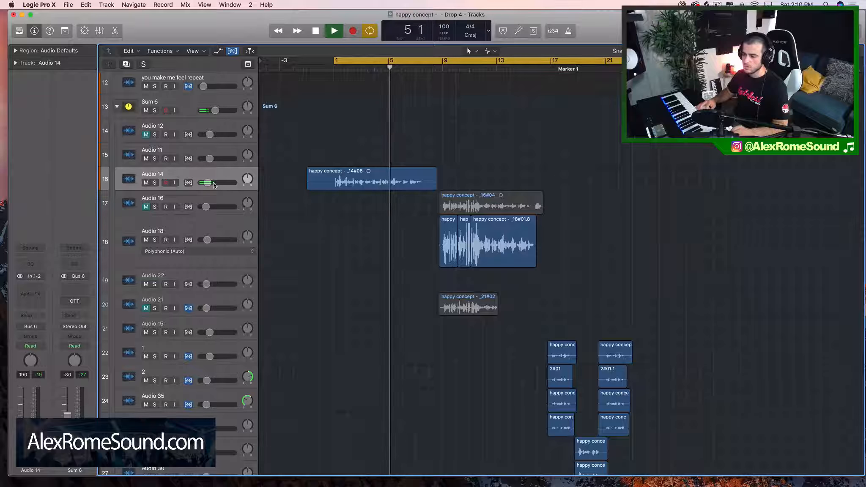
drag(213, 185, 215, 182)
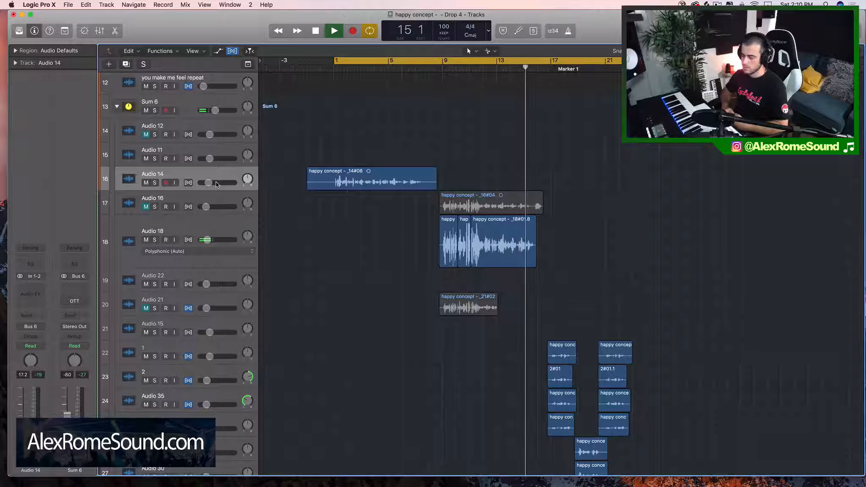
key(space)
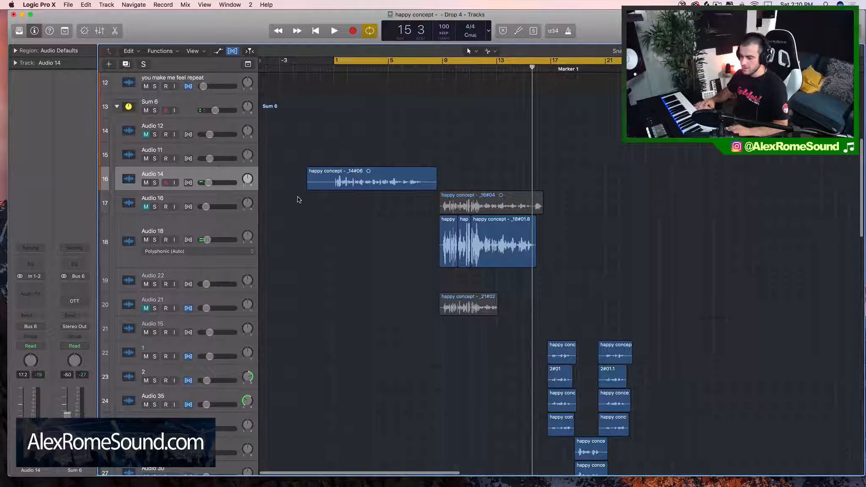
Solo the Audio 14 track and briefly play its vocal region from bar 1.
key(super+Right)
key(super+Right)
key(super+Right)
key(super+Right)
scroll(299, 199, left, 5)
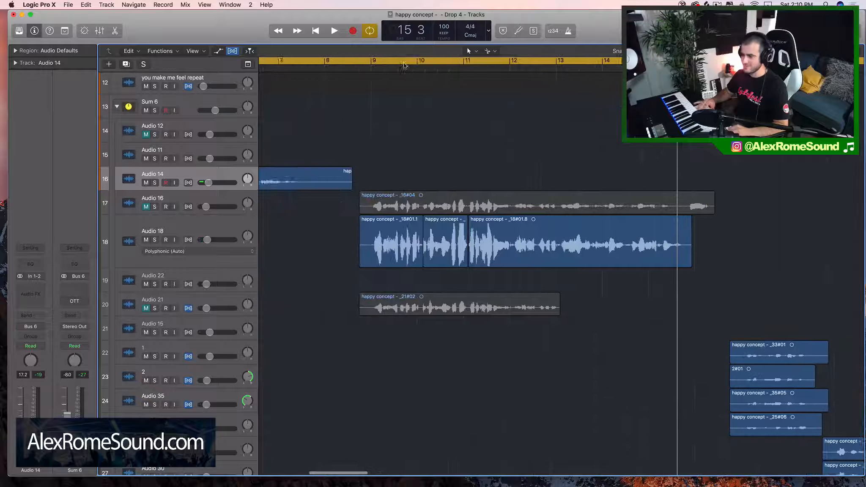
scroll(390, 106, left, 5)
key(super+Left)
key(super+Left)
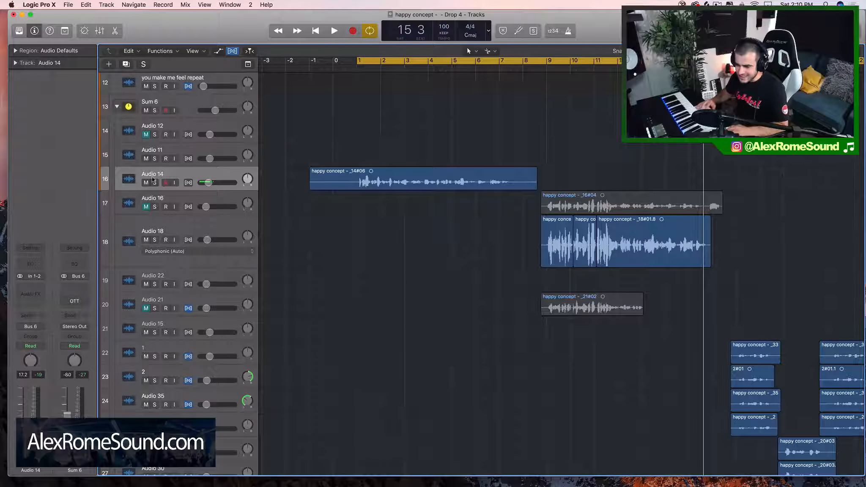
click(162, 173)
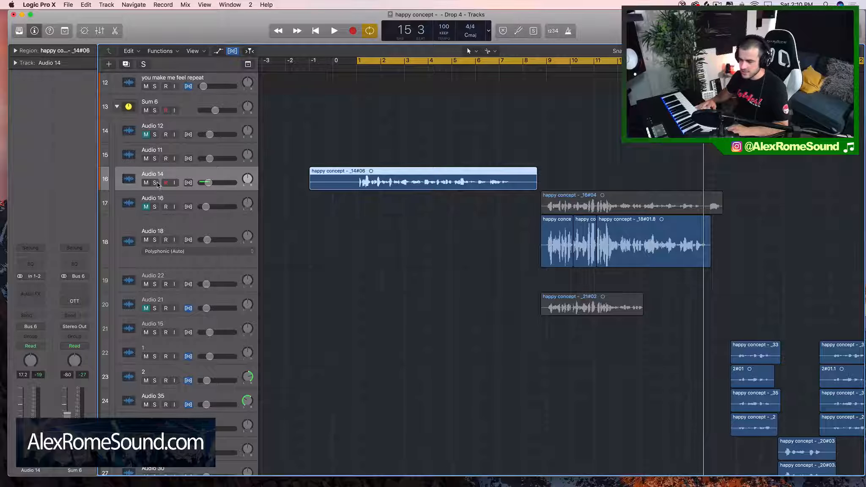
click(155, 182)
drag(548, 60, 360, 61)
key(space)
key(super+Right)
key(super+Right)
key(super+Right)
key(super+Right)
key(super+Right)
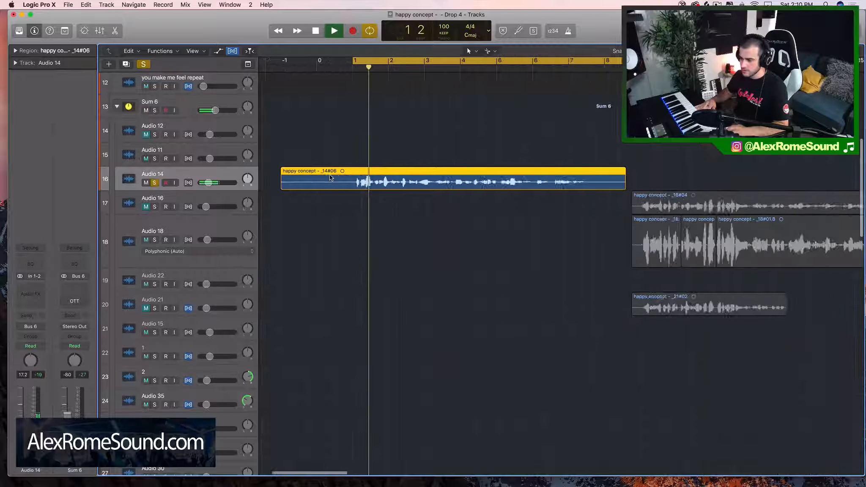
key(space)
Split the Audio 14 vocal region about halfway through bar 1, right after the loud opening words.
scroll(331, 178, left, 3)
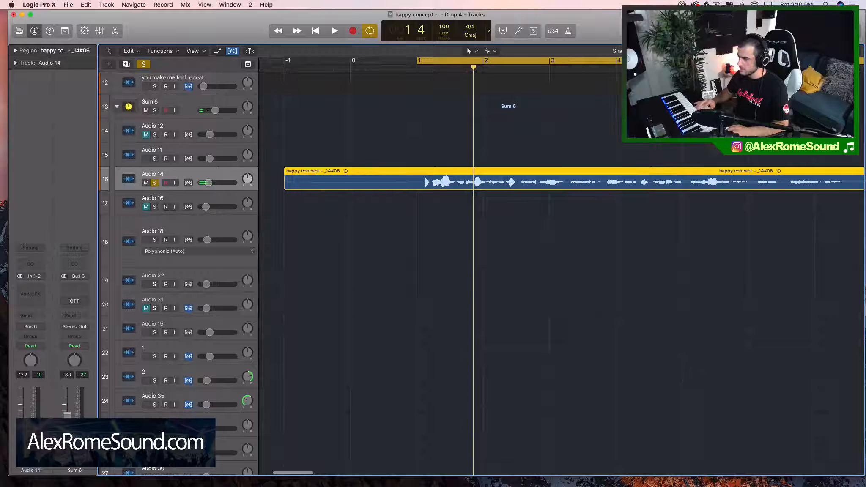
key(super+Down)
key(super+Down)
key(super+Down)
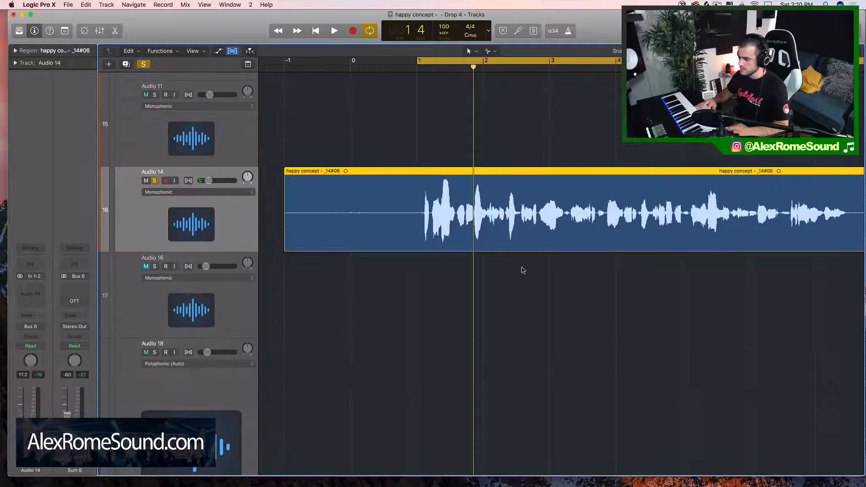
click(454, 214)
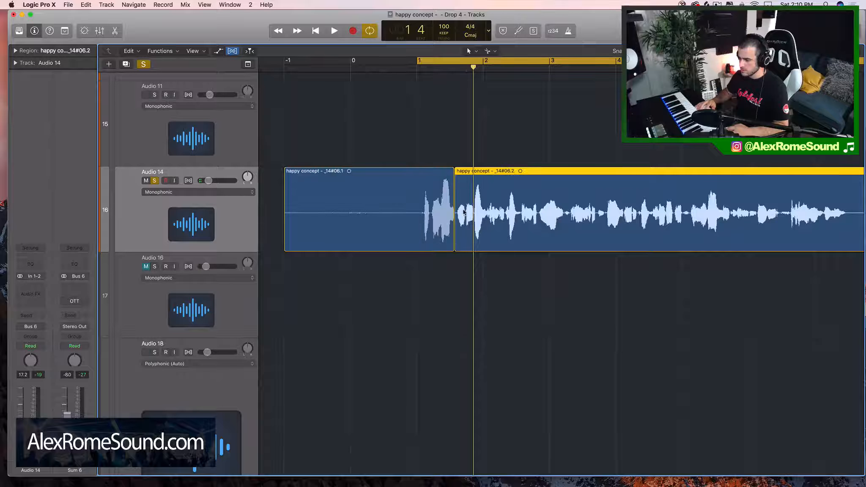
Trim the first piece's silent start to just before bar 1 and set its region gain to -4.0 dB.
click(433, 212)
drag(284, 227, 407, 227)
click(15, 50)
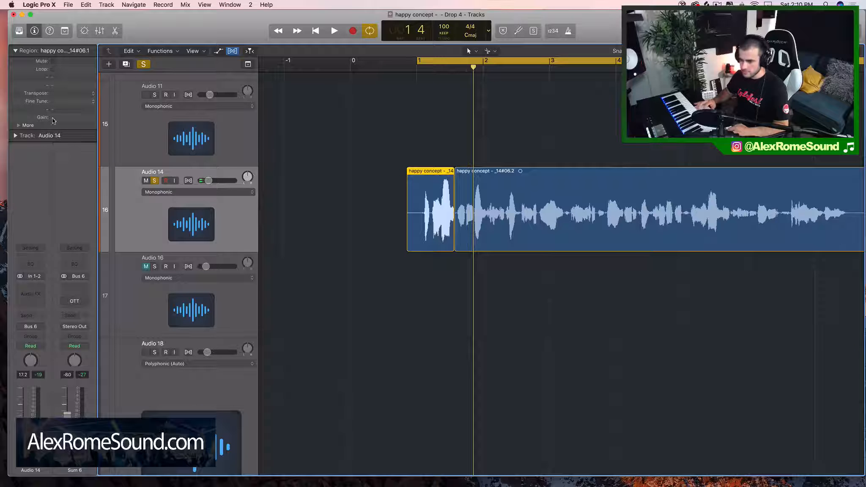
drag(54, 120, 54, 132)
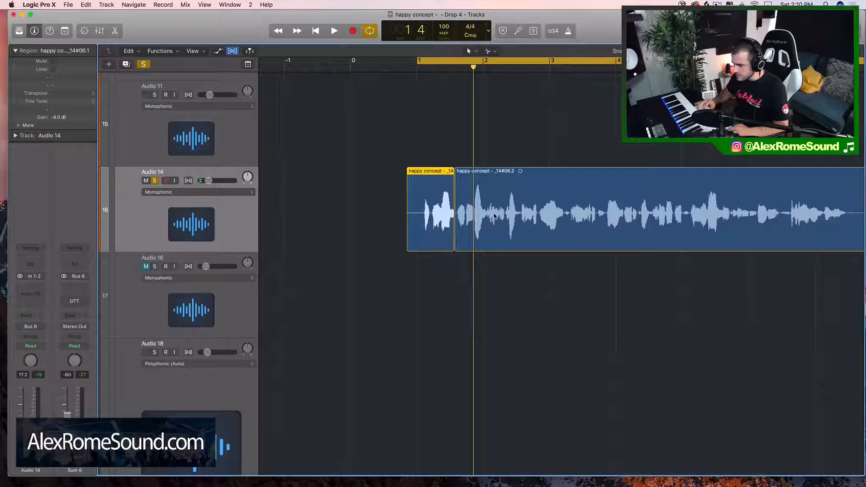
Examine the remaining Audio 14 vocal waveform after the first split for words that stand out in loudness.
scroll(494, 216, up, 5)
scroll(495, 215, right, 3)
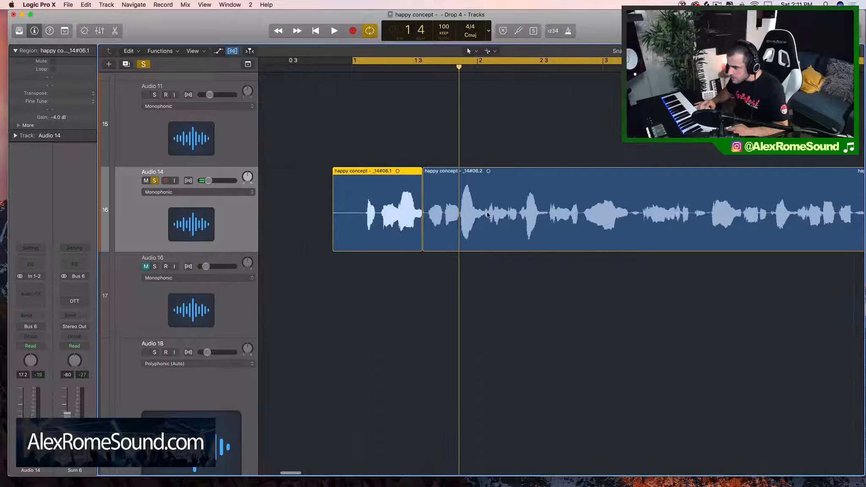
scroll(487, 215, up, 4)
scroll(484, 216, right, 3)
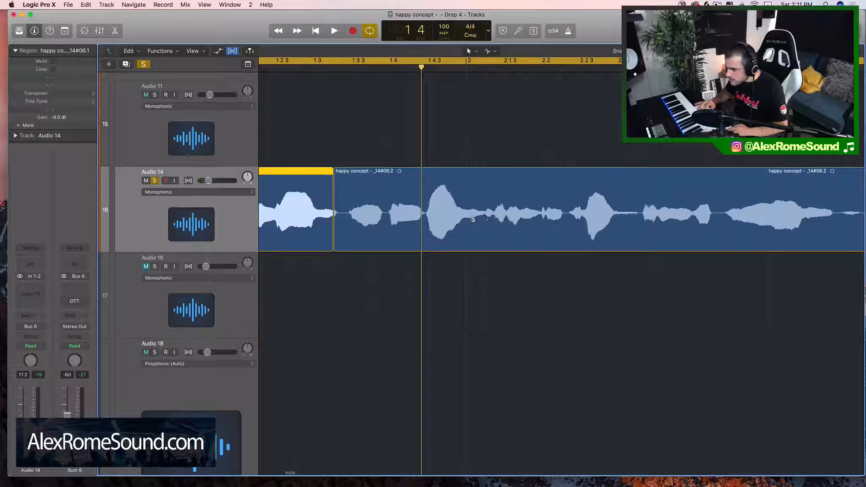
scroll(464, 217, down, 4)
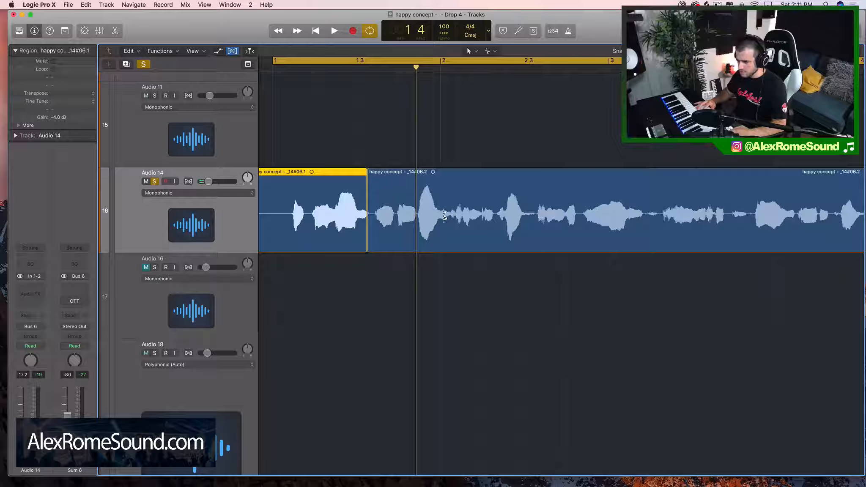
scroll(426, 217, down, 5)
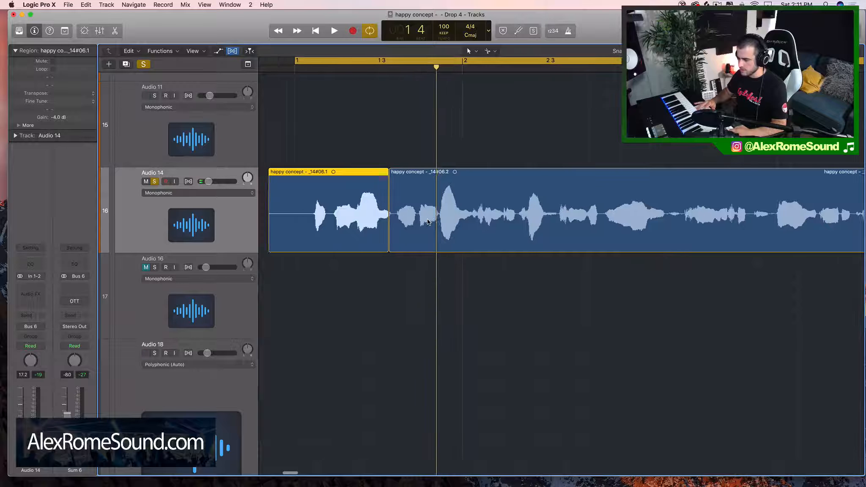
scroll(427, 218, left, 3)
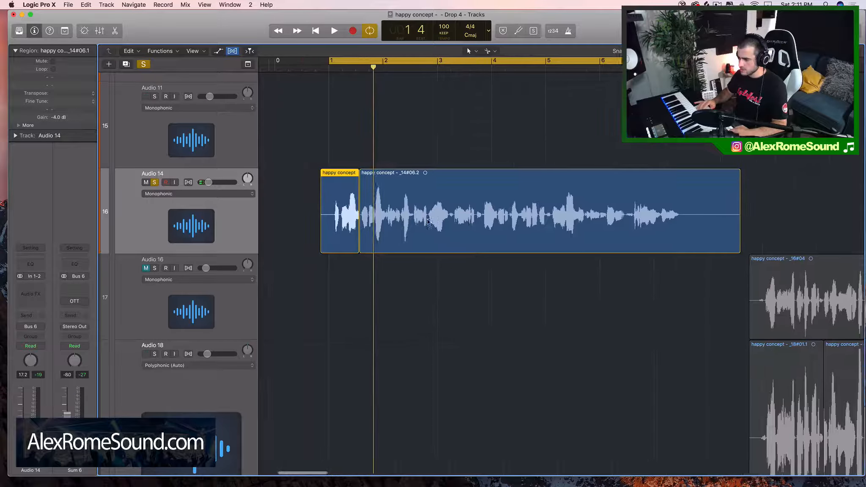
Split the Audio 18 vocal just after bar 11 beat 3, and again shortly before bar 11 ahead of its loudest peaks.
scroll(432, 241, right, 10)
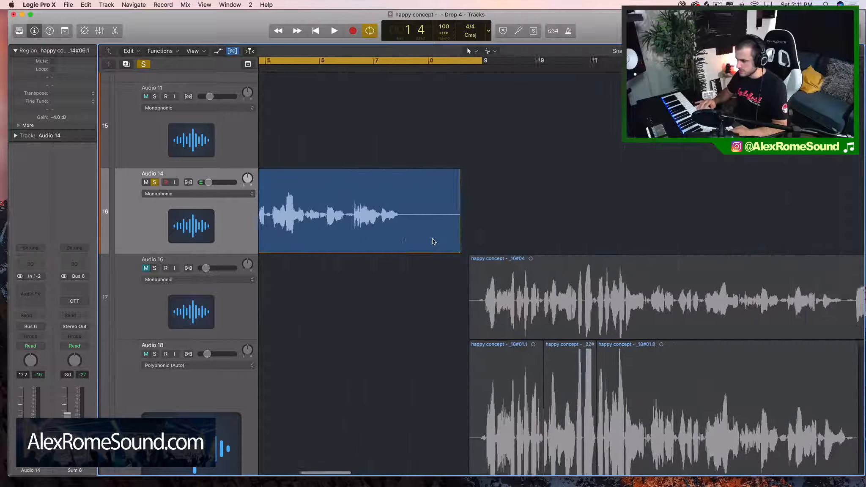
scroll(432, 241, down, 5)
scroll(433, 241, right, 3)
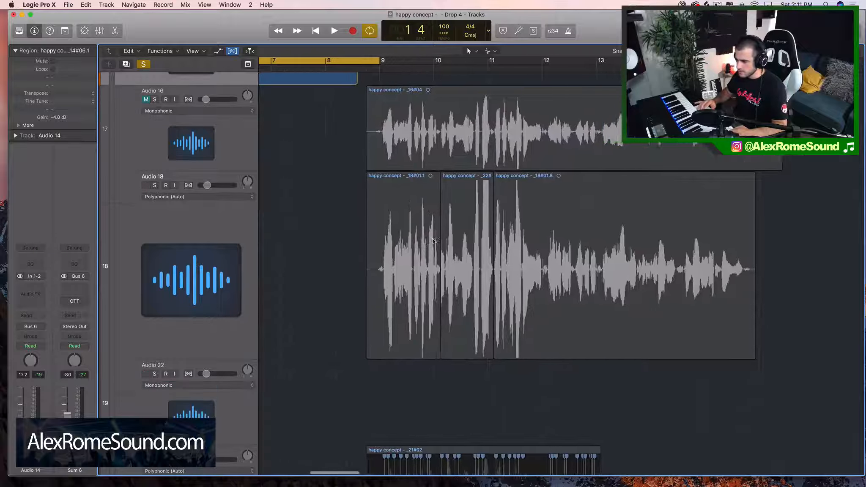
scroll(528, 269, up, 5)
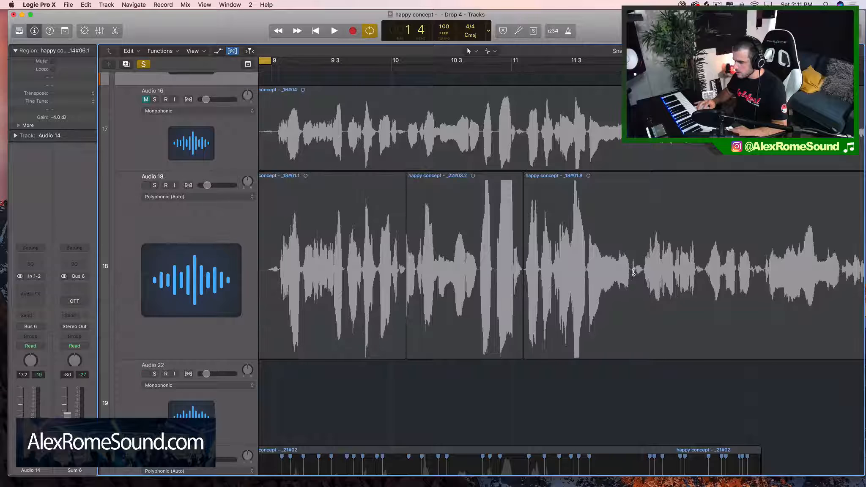
scroll(633, 272, left, 3)
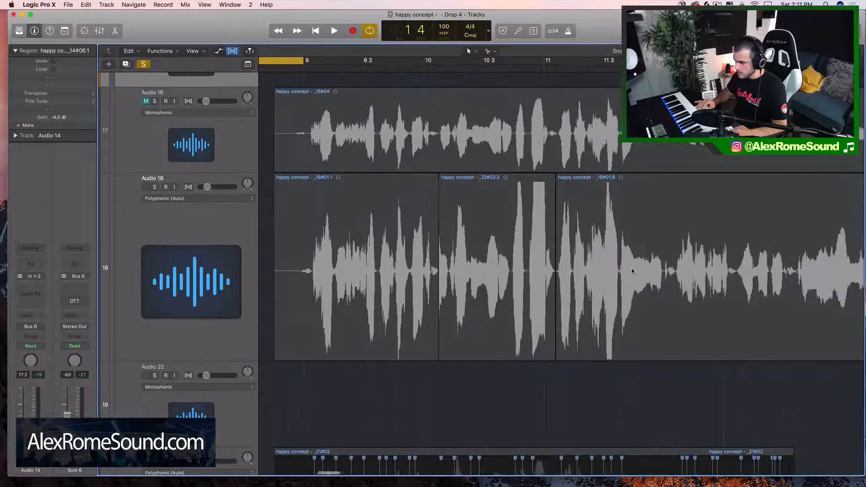
scroll(633, 271, right, 3)
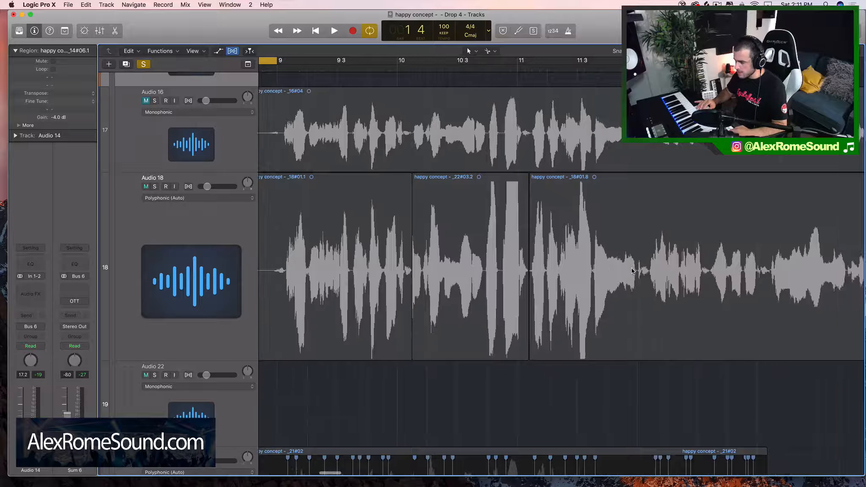
click(593, 268)
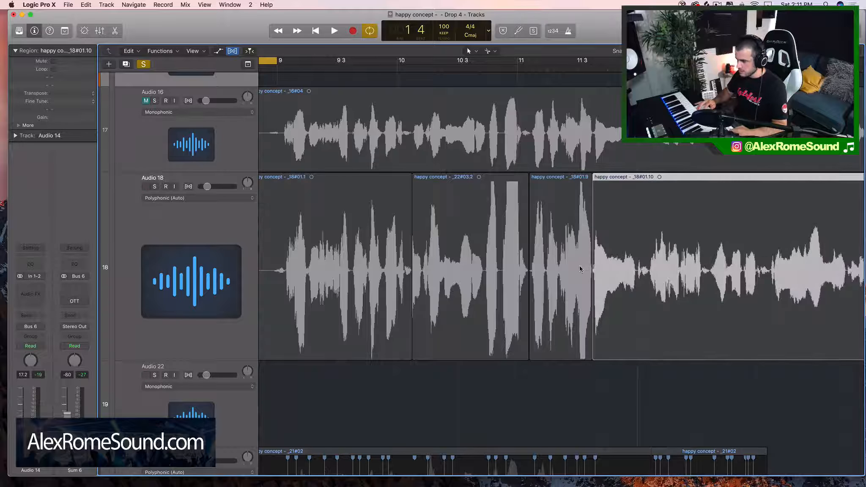
click(578, 269)
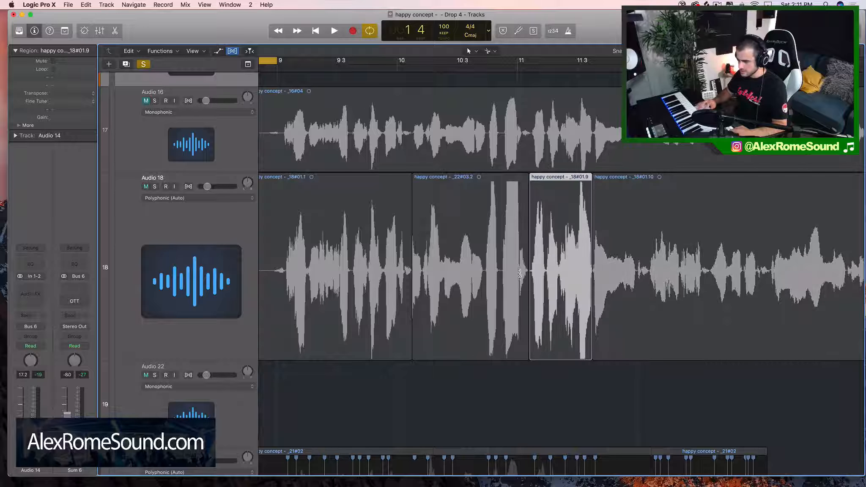
click(484, 271)
Select the two loud Audio 18 pieces on either side of bar 11 and set their region gain to -4.5 dB.
drag(508, 379, 565, 292)
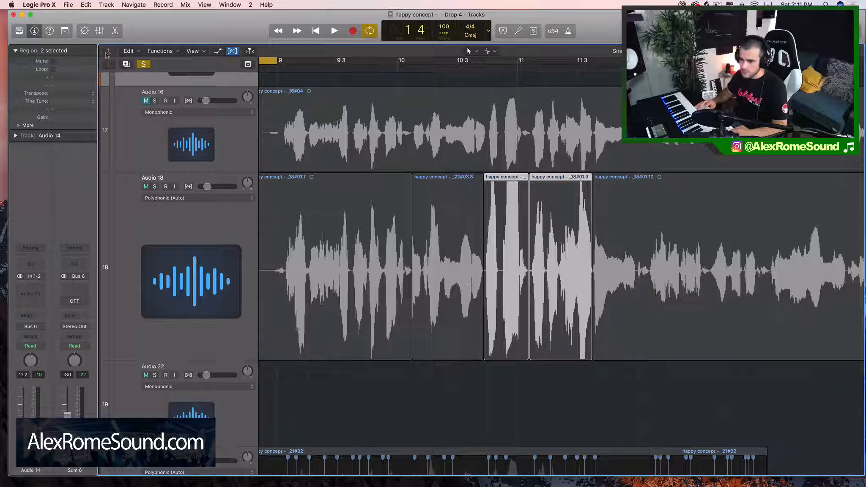
drag(52, 118, 53, 127)
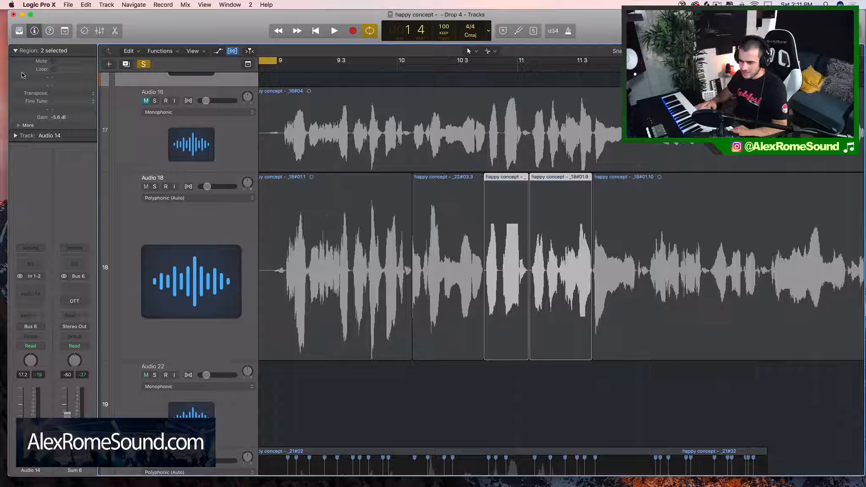
drag(59, 117, 59, 111)
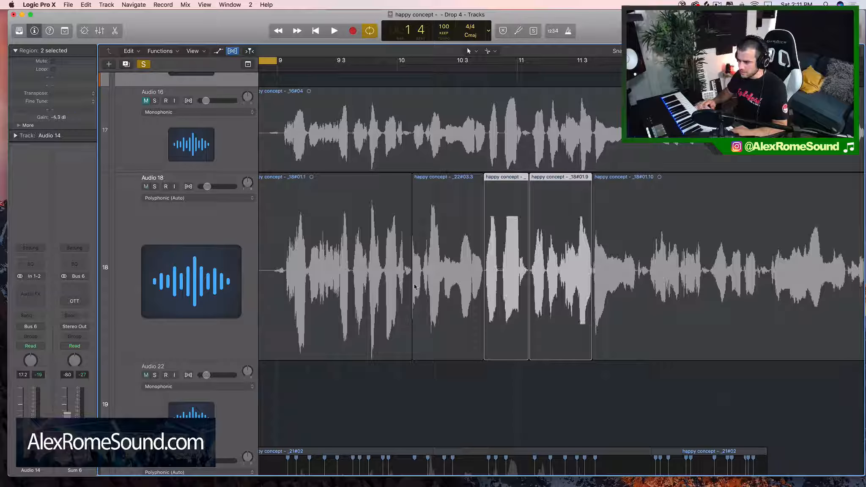
Split the first Audio 18 region just before bar 9 and set the piece containing the opening words to -2.7 dB region gain.
click(417, 279)
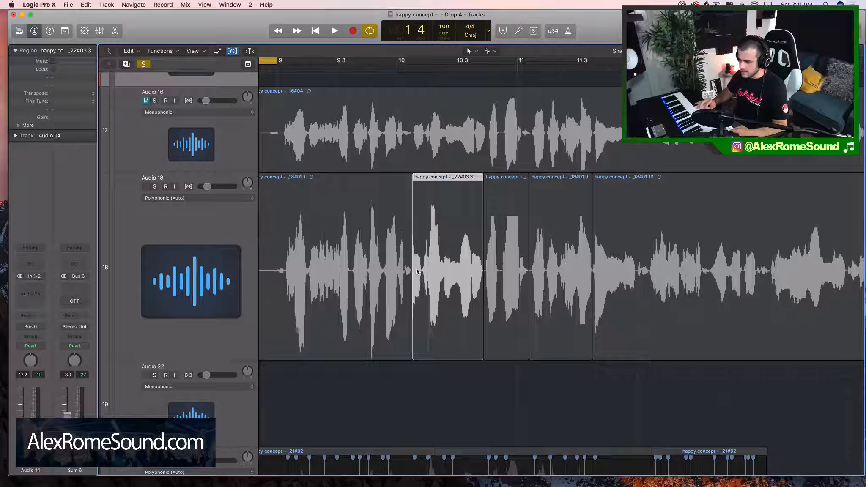
scroll(408, 277, left, 3)
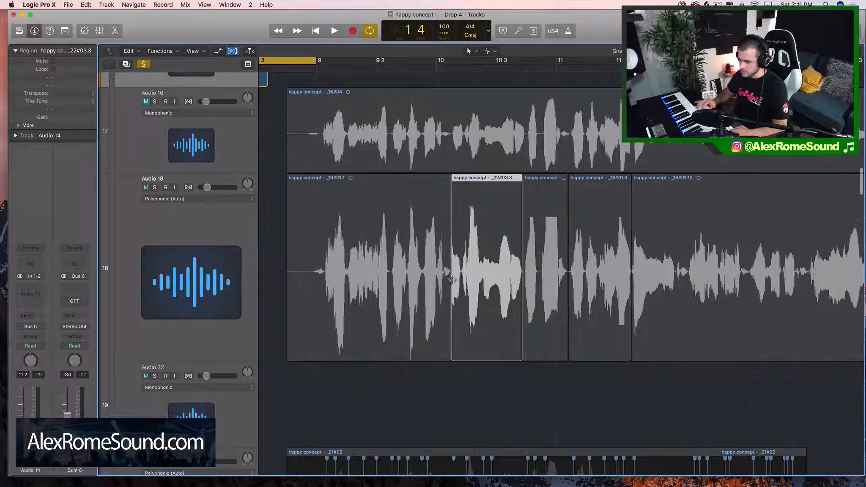
scroll(456, 282, left, 3)
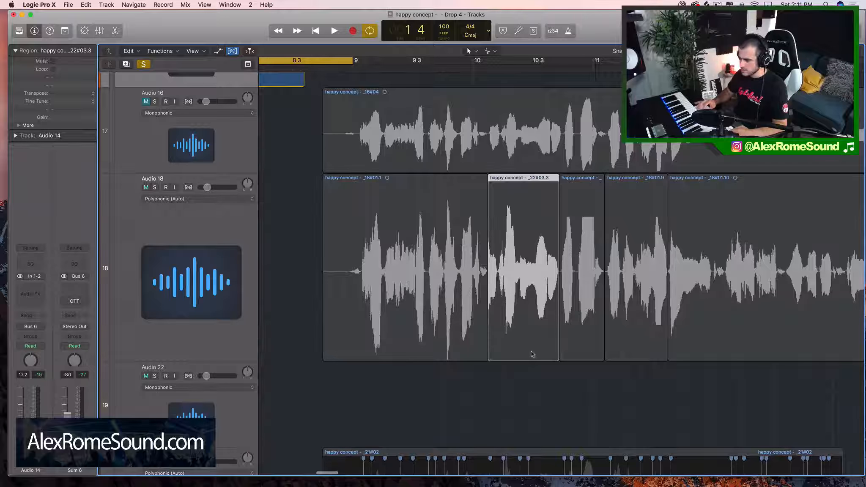
click(346, 271)
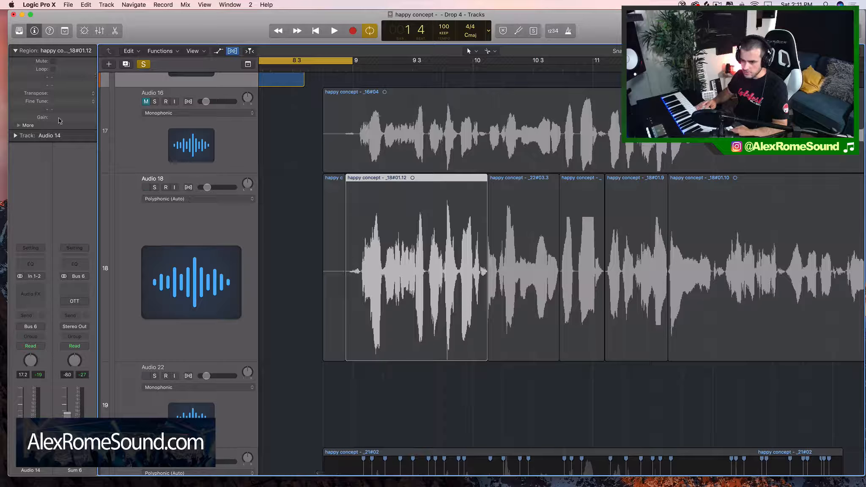
drag(62, 118, 62, 126)
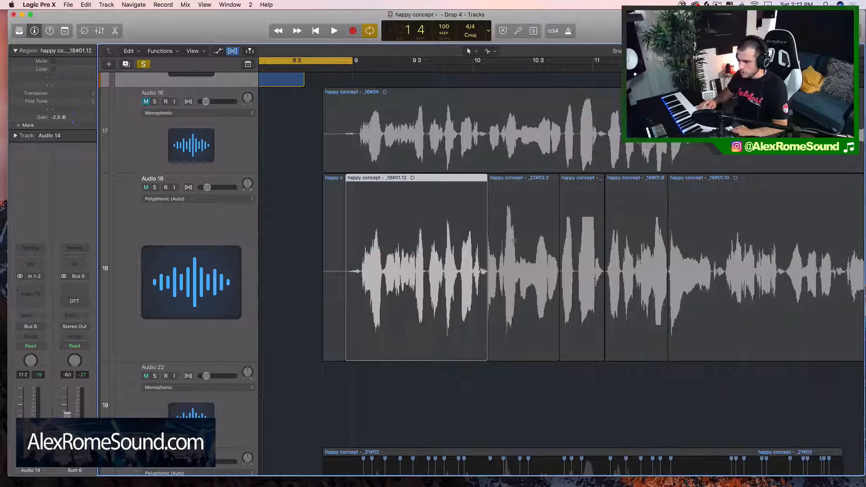
Delete the short silent piece at the start of the Audio 18 vocal.
scroll(349, 229, down, 6)
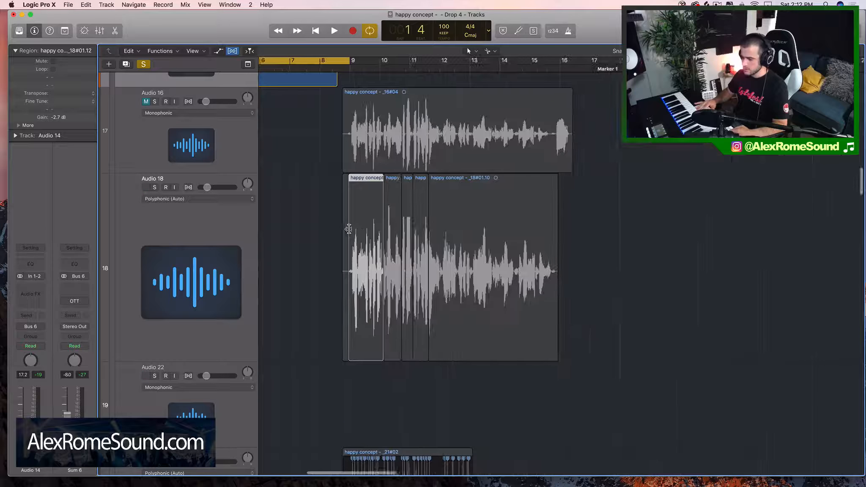
scroll(349, 229, left, 1)
scroll(349, 228, up, 1)
scroll(348, 229, up, 5)
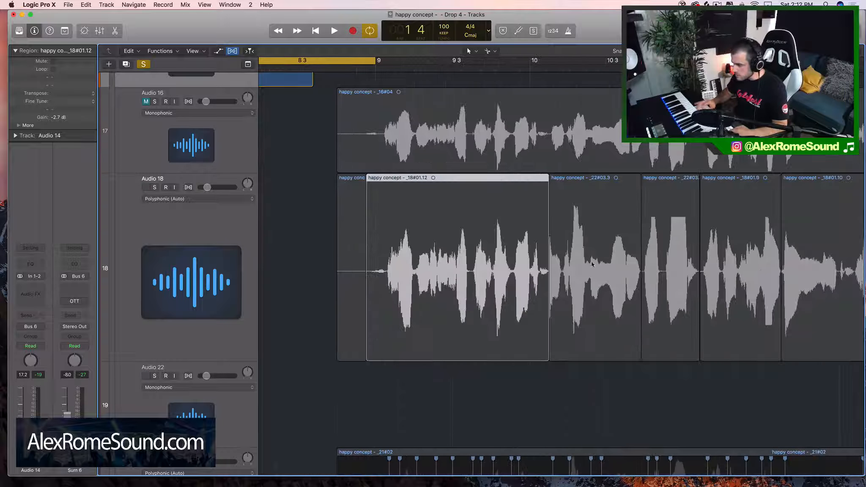
scroll(592, 270, down, 5)
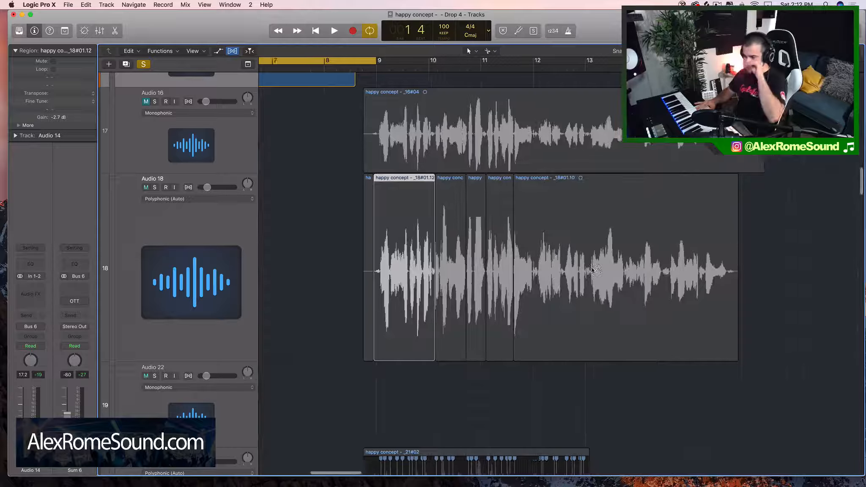
scroll(591, 270, left, 5)
click(512, 273)
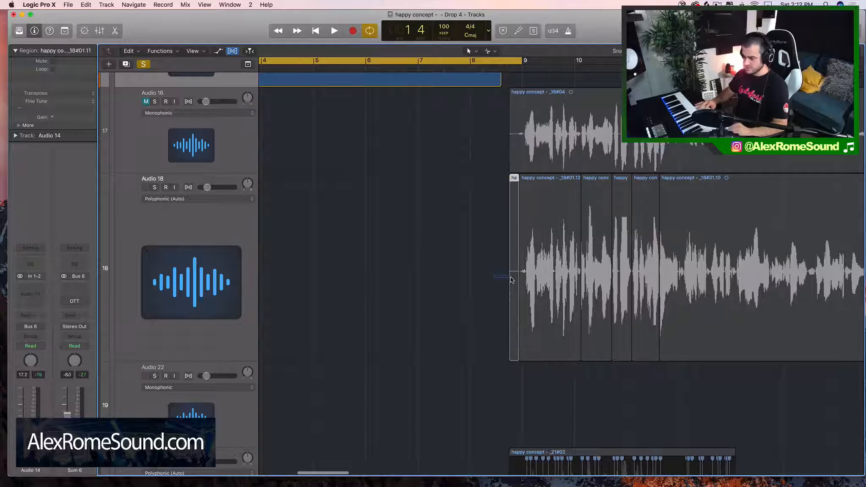
key(Delete)
Select the Audio 14 track with both of its vocal regions and briefly play it.
scroll(511, 278, down, 3)
scroll(511, 278, left, 5)
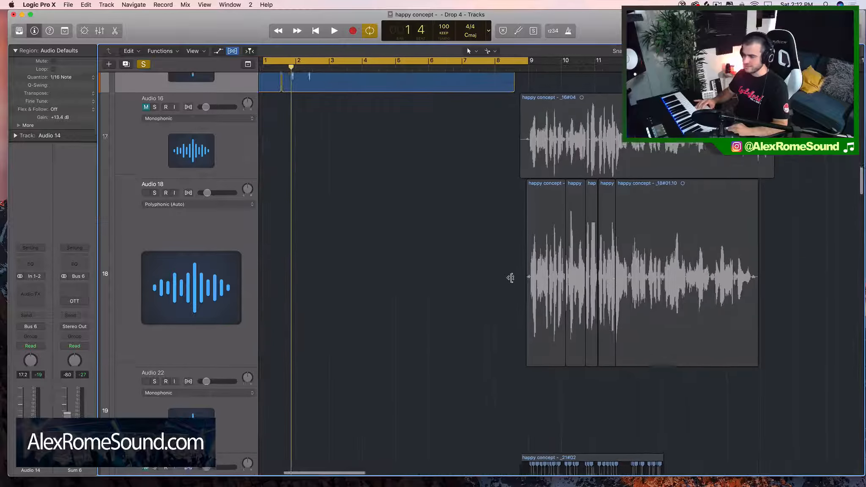
scroll(511, 278, up, 3)
scroll(511, 277, up, 1)
click(223, 224)
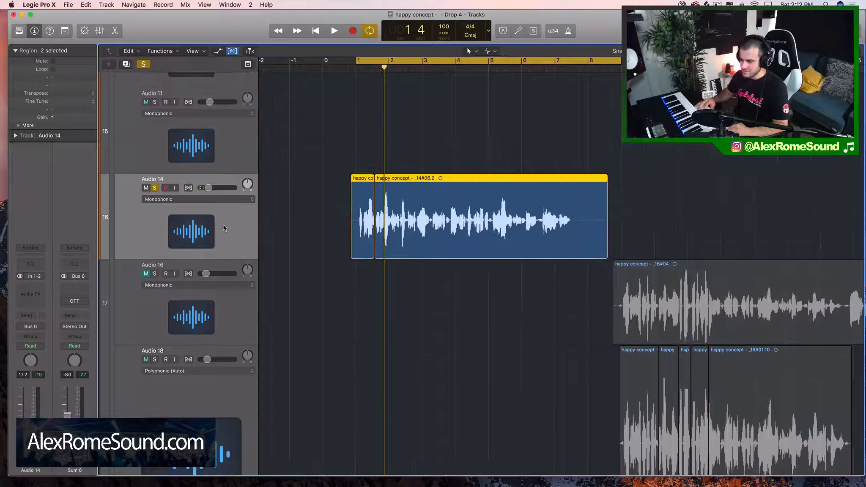
key(space)
Insert the FabFilter FF Pro-C 2 compressor in stereo on the Audio 14 track and move its window clear of the vocal's start.
click(39, 289)
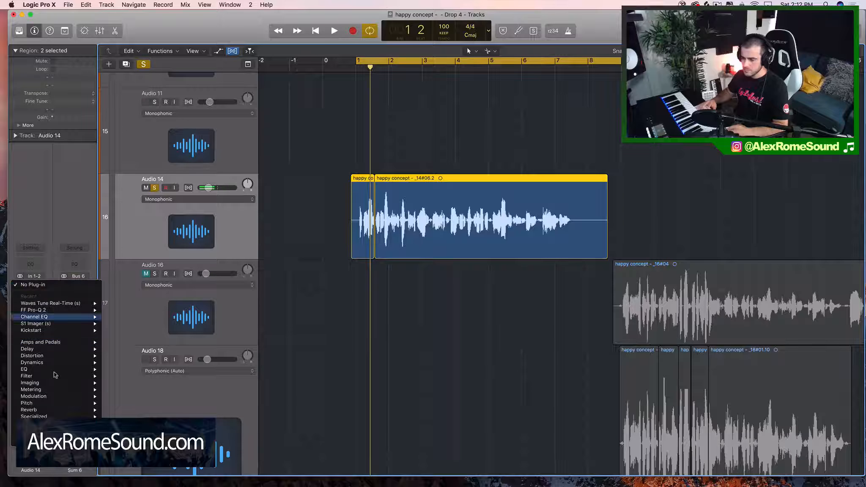
mouse_move(55, 442)
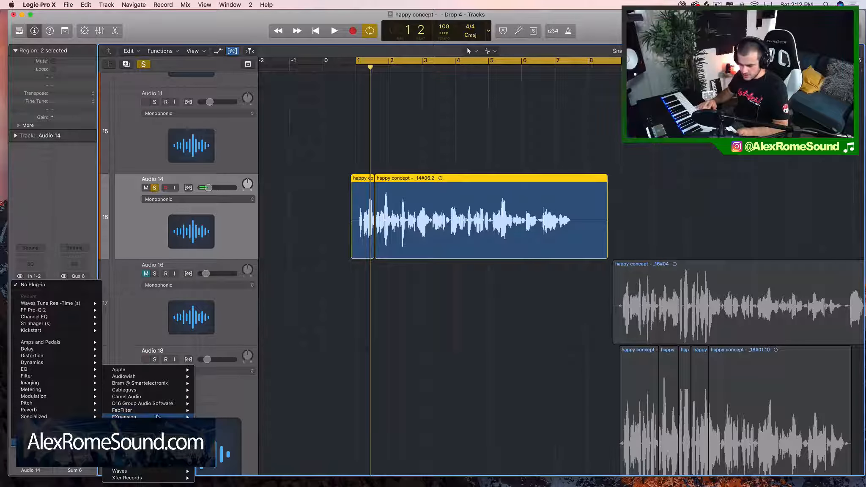
mouse_move(178, 410)
mouse_move(226, 413)
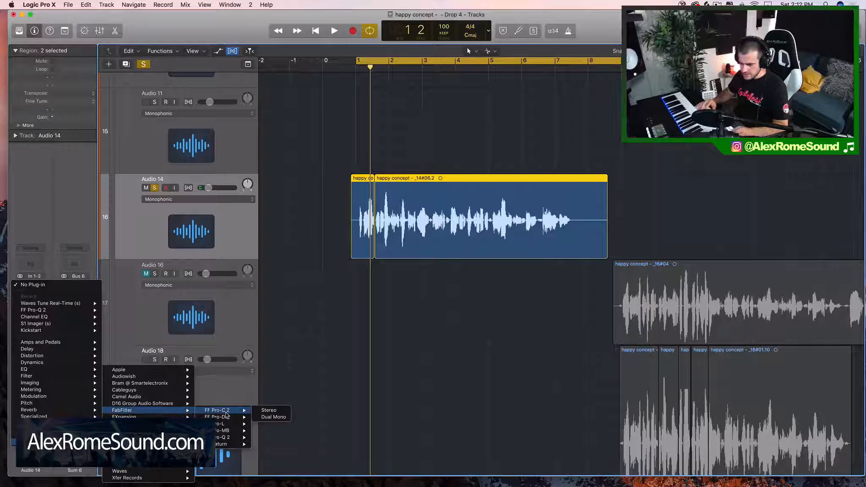
click(269, 411)
drag(178, 40, 640, 99)
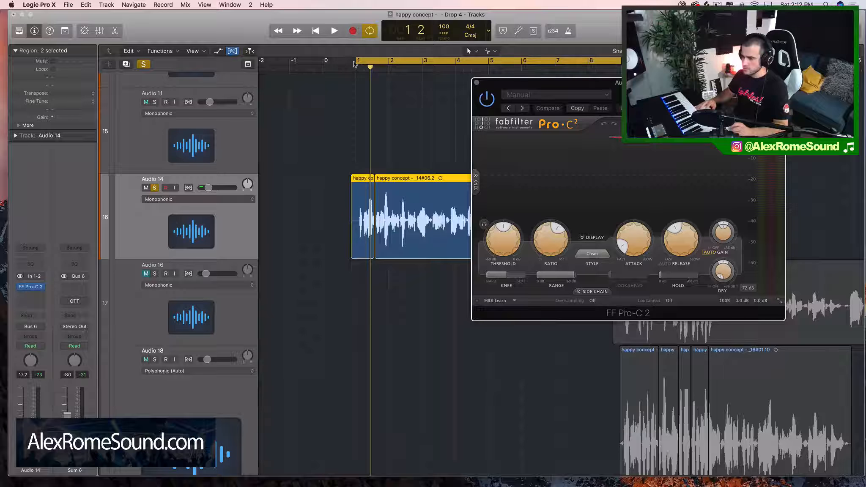
Shift the cycle start slightly past bar 1 and trim the silent start of the first Audio 14 piece to bar 1.
drag(356, 61, 359, 62)
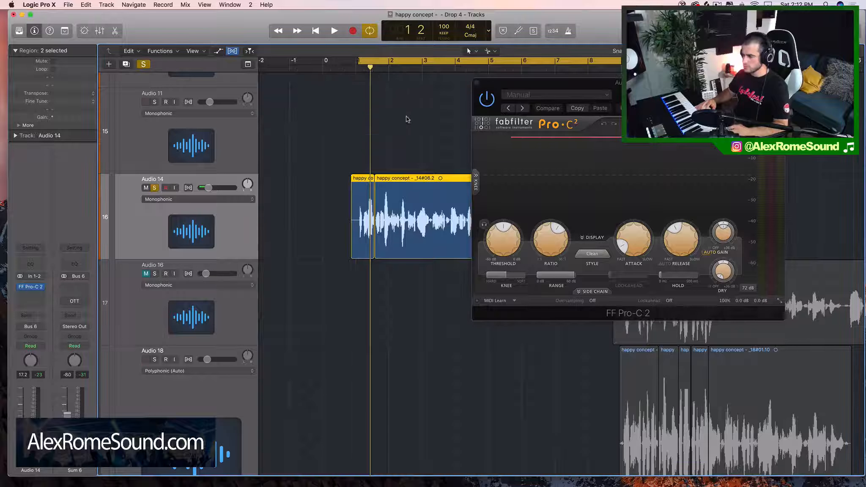
key(super+Right)
key(super+Right)
key(super+Right)
key(super+Right)
key(super+Right)
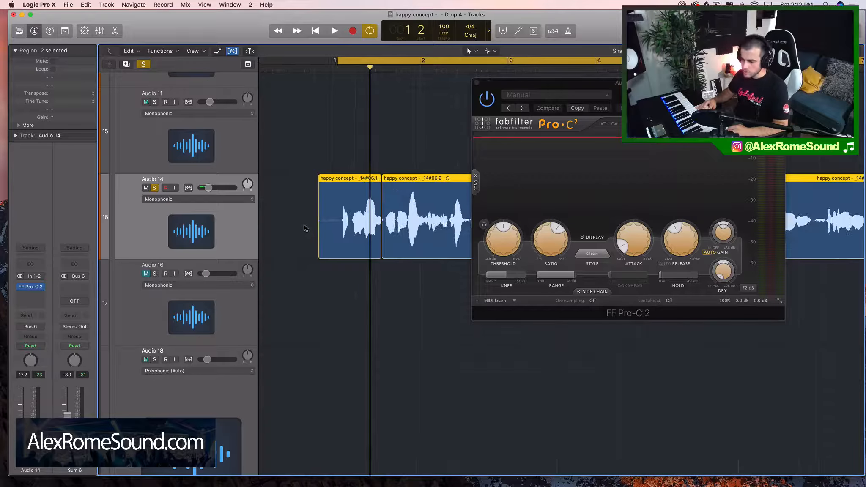
click(304, 228)
drag(319, 232, 337, 232)
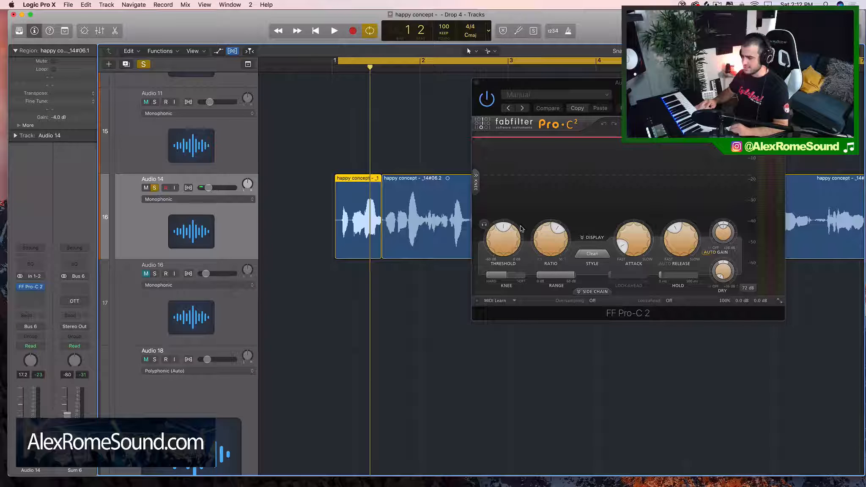
Shorten the Pro-C 2 release, lower its threshold and harden its knee while playing the Audio 14 vocal, finally closing the compressor window.
click(677, 229)
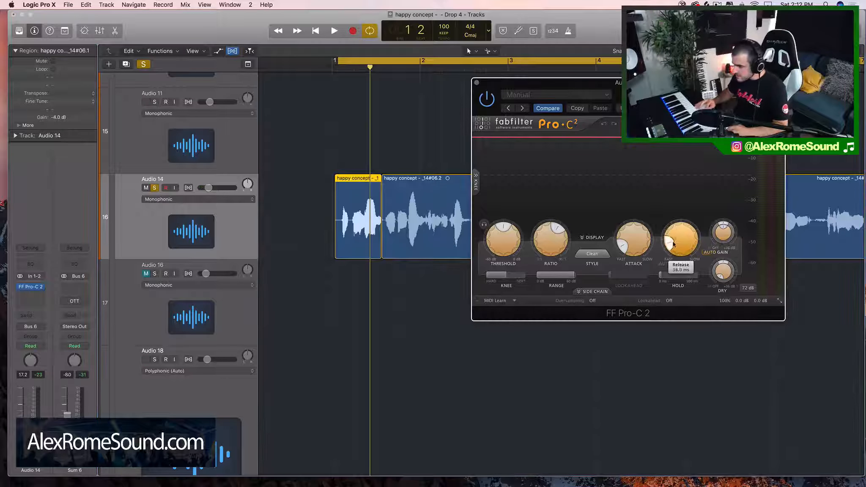
key(space)
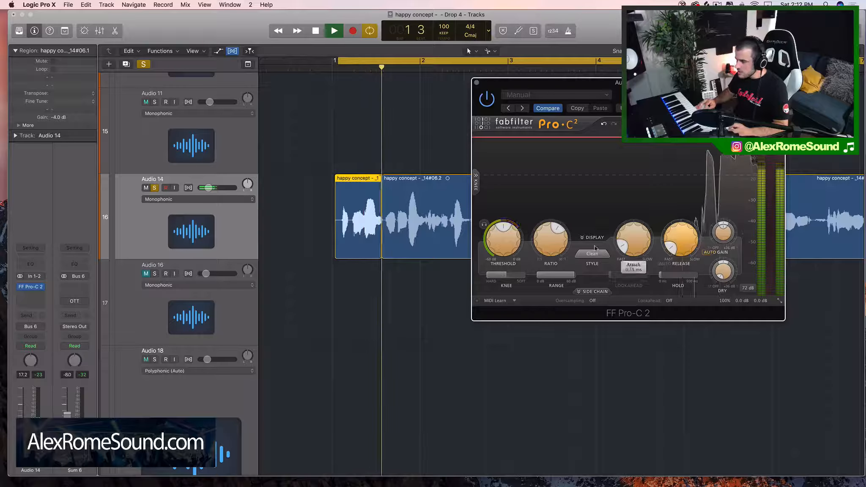
drag(509, 243, 497, 233)
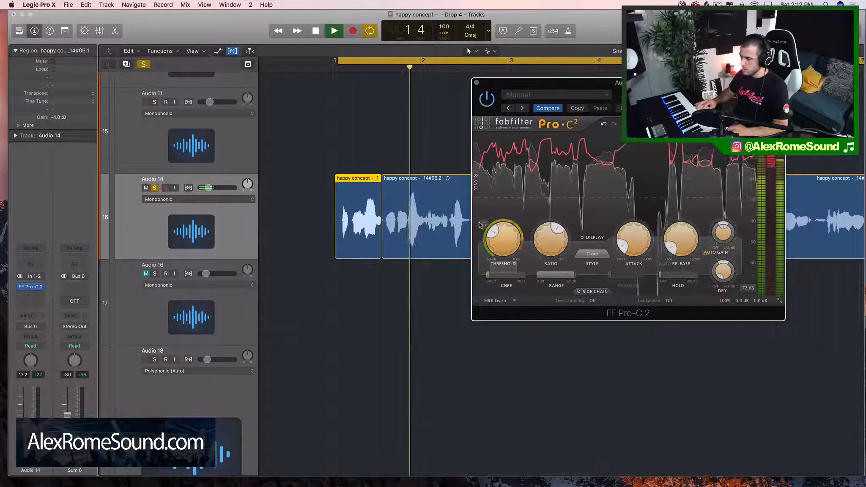
drag(494, 231, 497, 230)
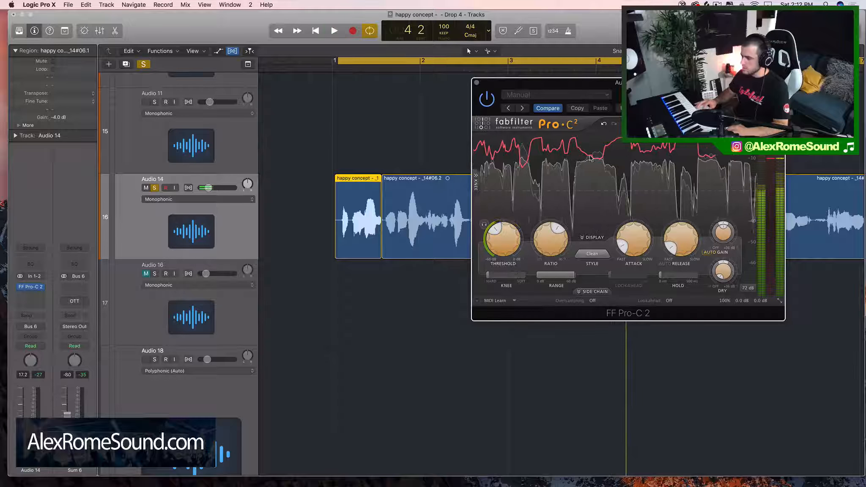
key(space)
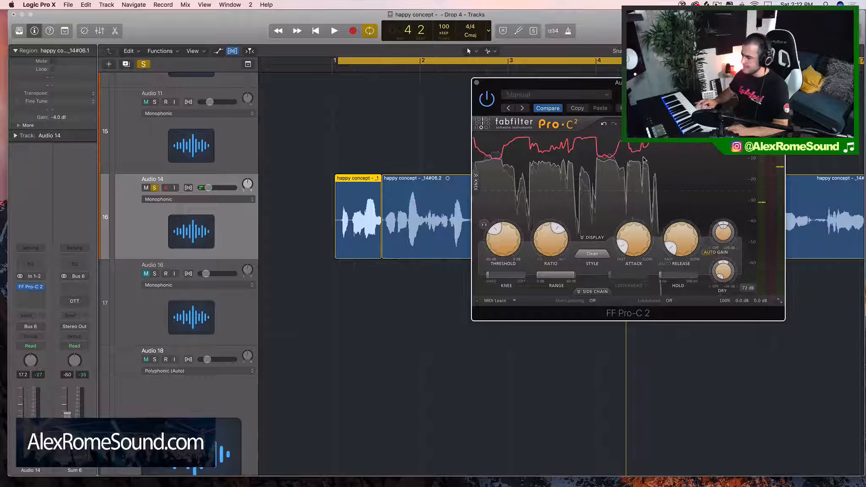
click(476, 83)
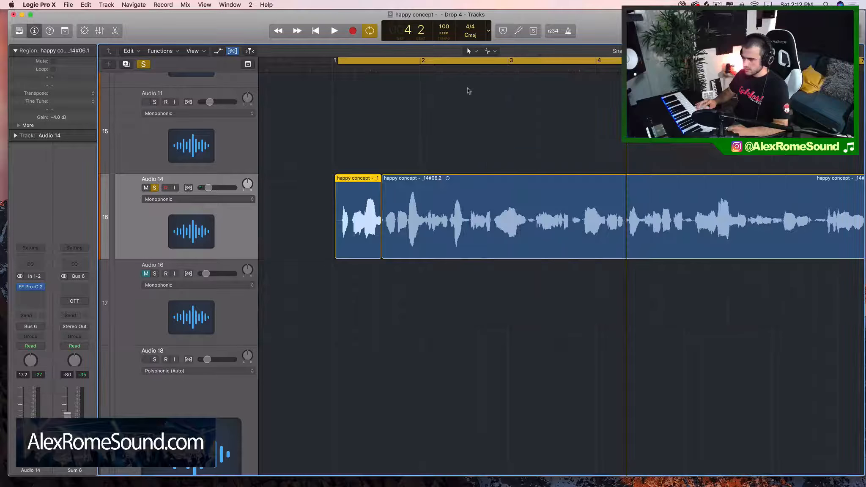
Insert the Waves PuigChild 670 (s) after Pro-C 2 on Audio 14 and set its left channel input gain to about 9.
click(36, 296)
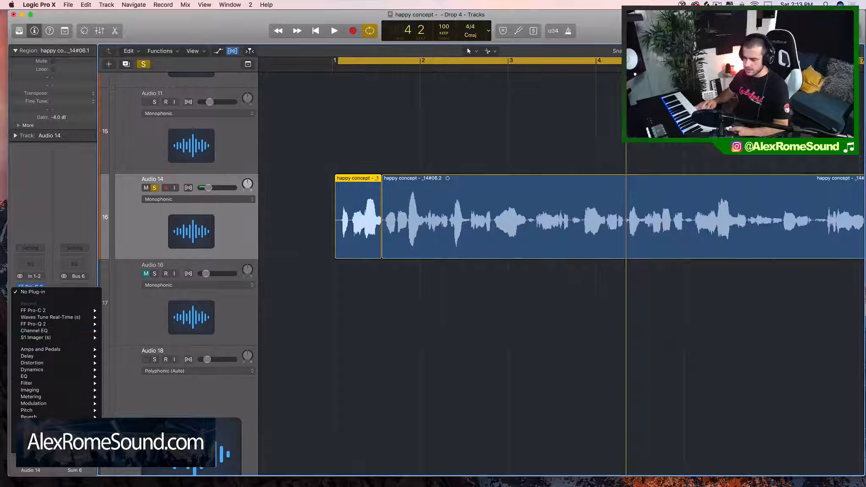
mouse_move(55, 444)
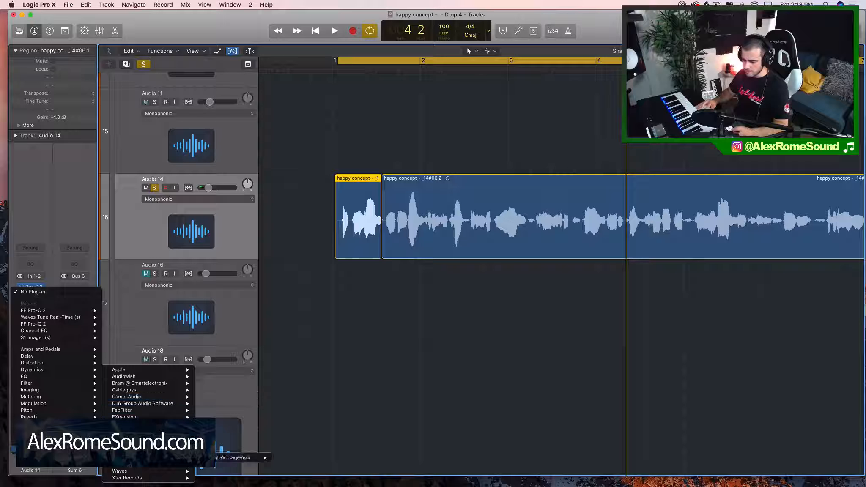
mouse_move(132, 471)
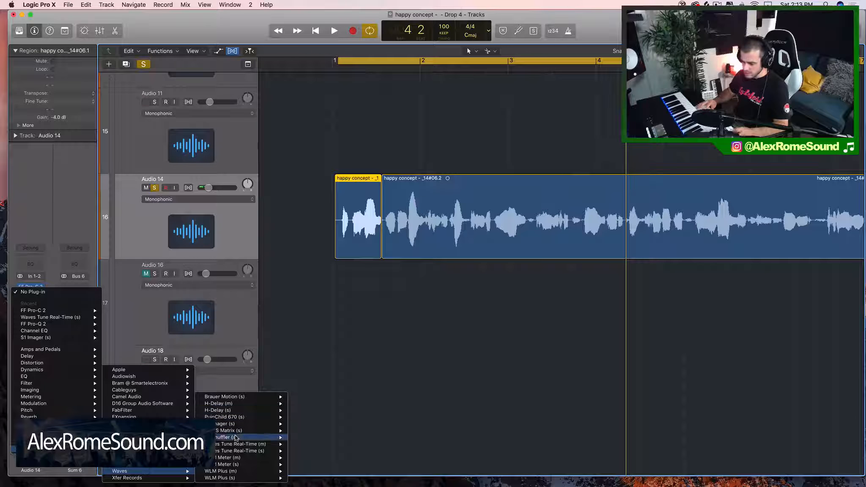
click(303, 417)
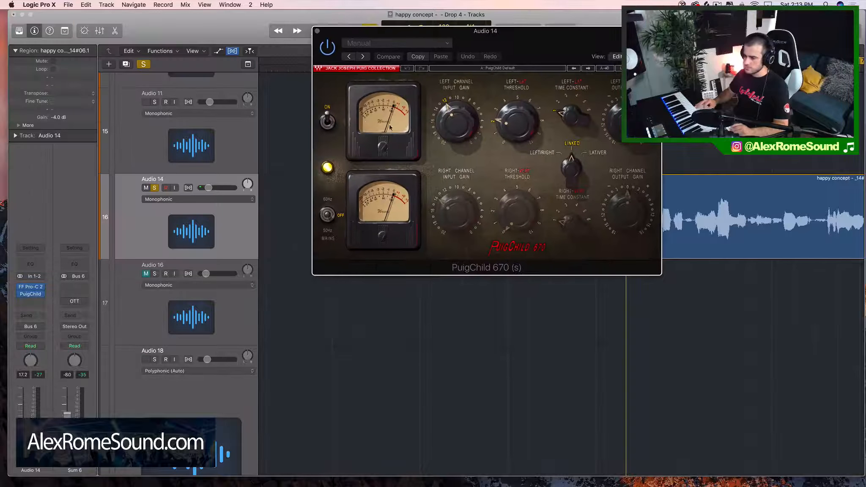
drag(446, 124, 457, 118)
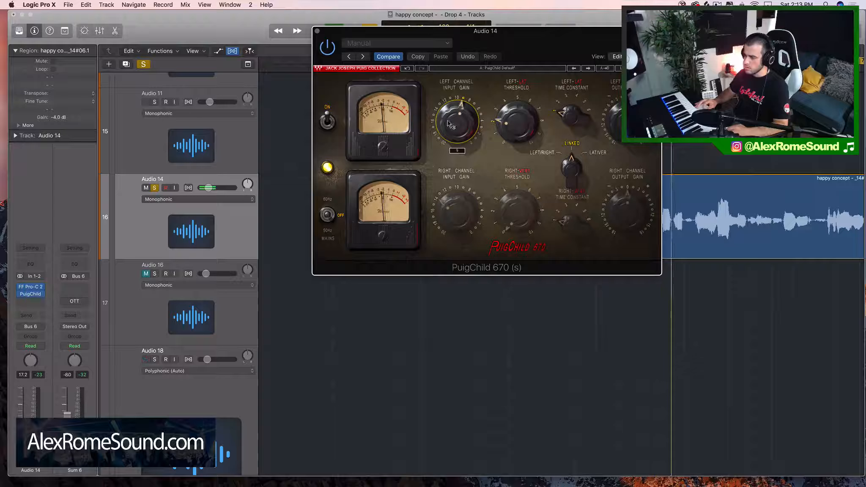
click(318, 32)
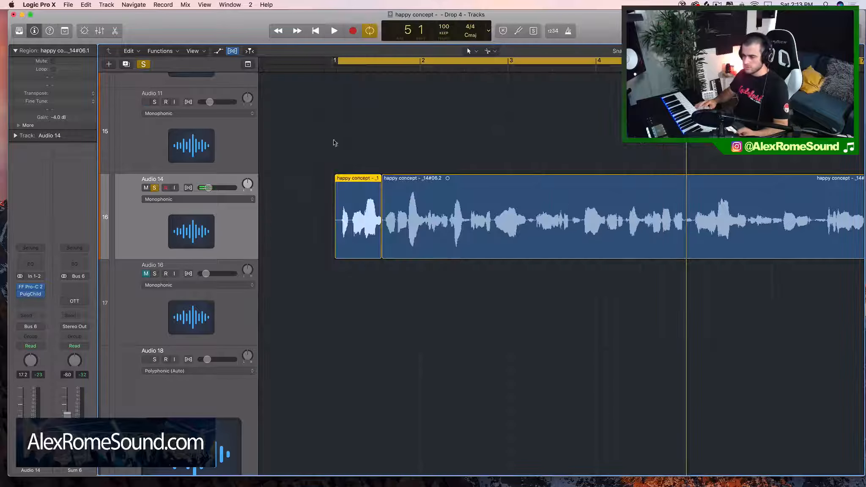
click(32, 295)
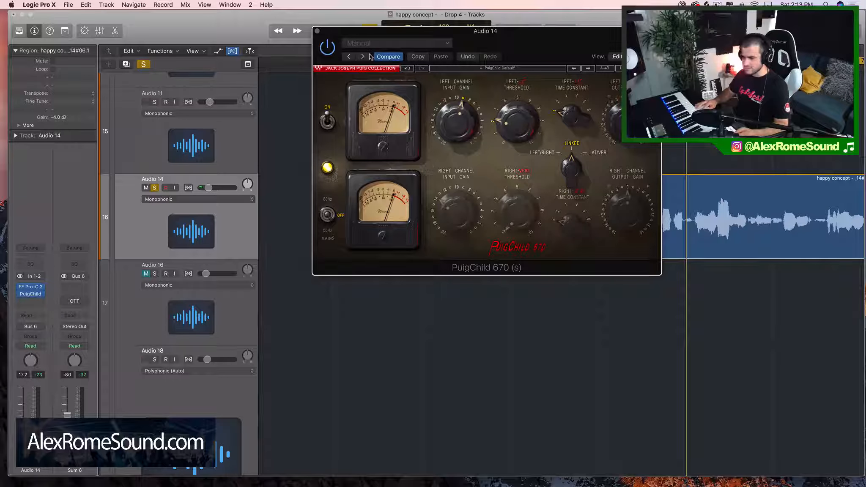
click(318, 32)
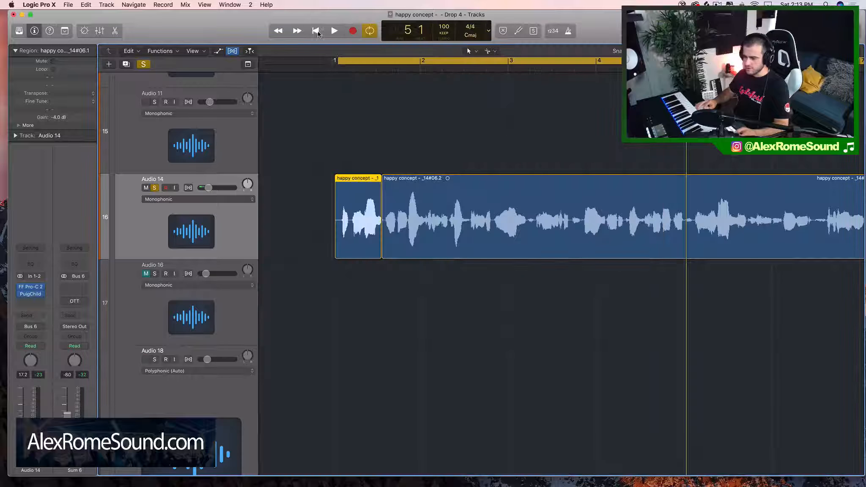
click(32, 302)
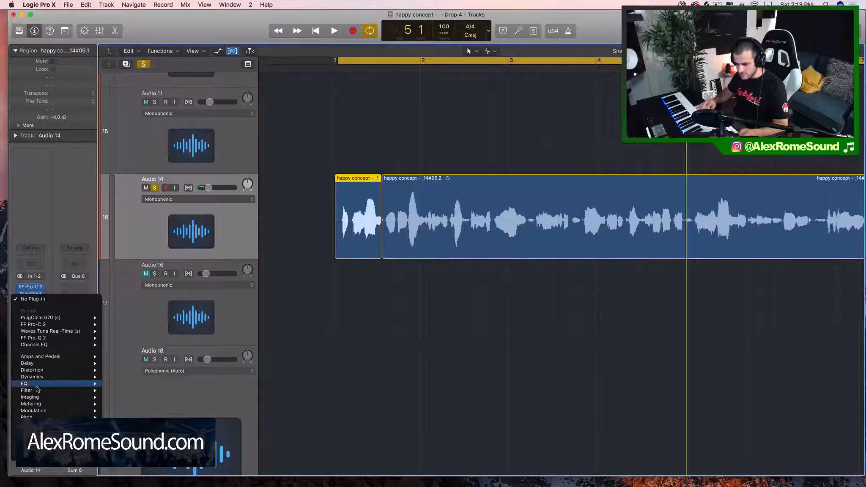
mouse_move(41, 400)
mouse_move(43, 384)
mouse_move(153, 384)
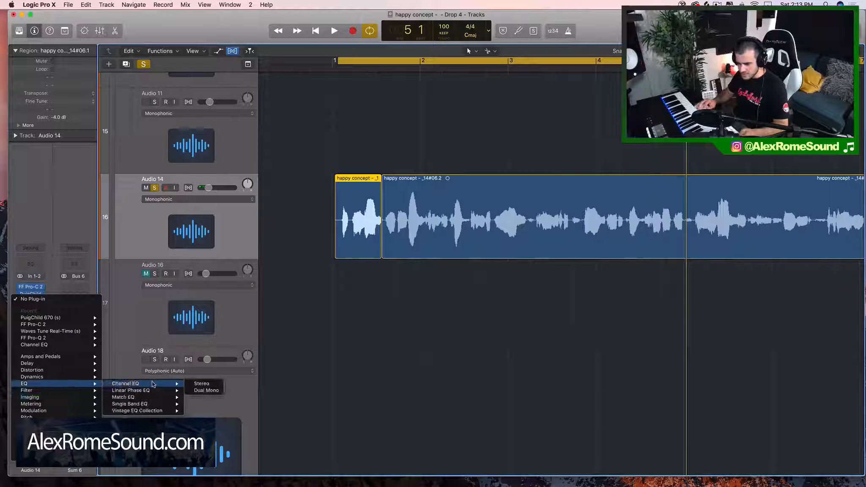
click(62, 229)
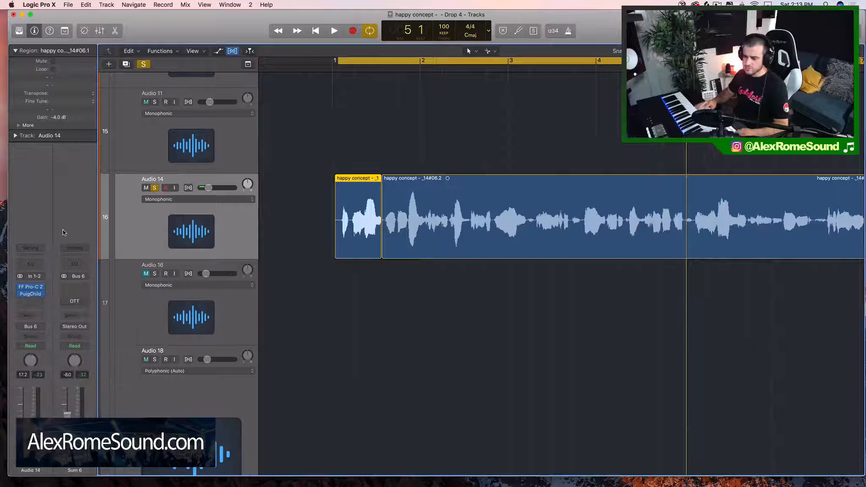
Insert a stereo Channel EQ after PuigChild on the Audio 14 track and move its window over the arrangement.
click(42, 299)
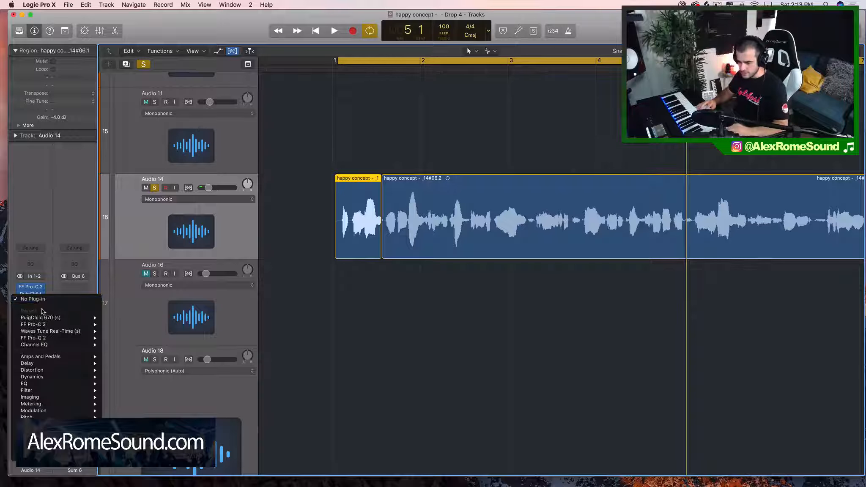
mouse_move(37, 386)
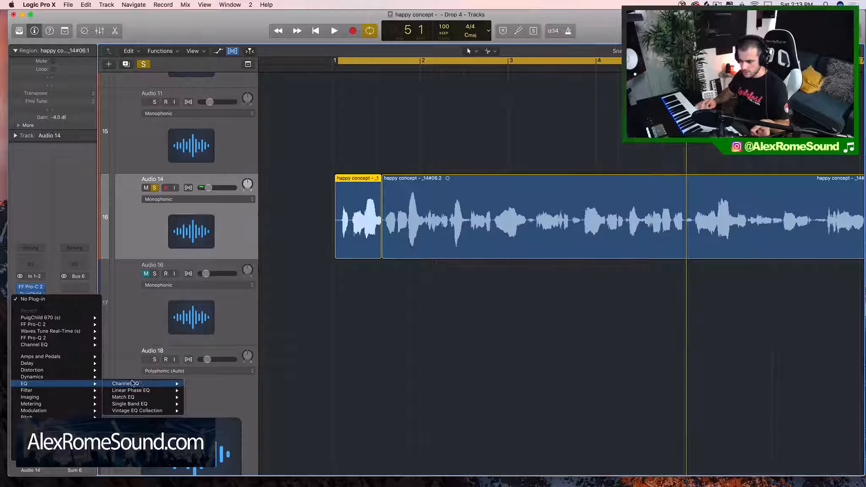
click(203, 384)
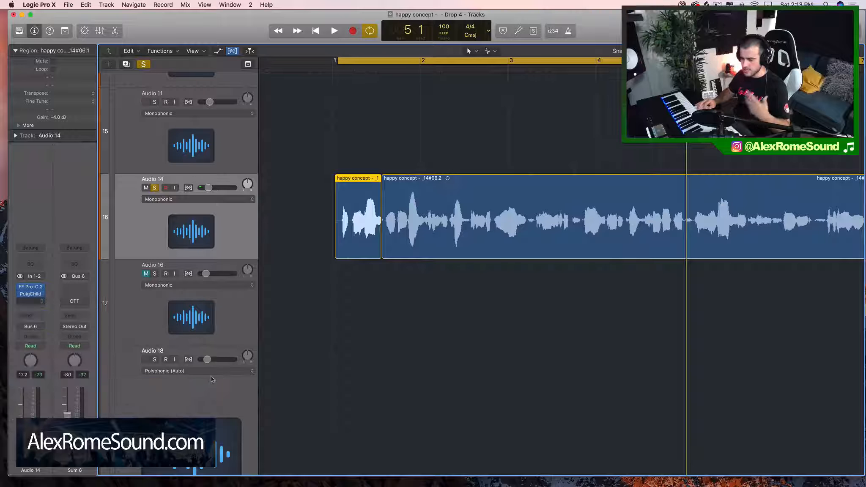
drag(182, 30, 536, 55)
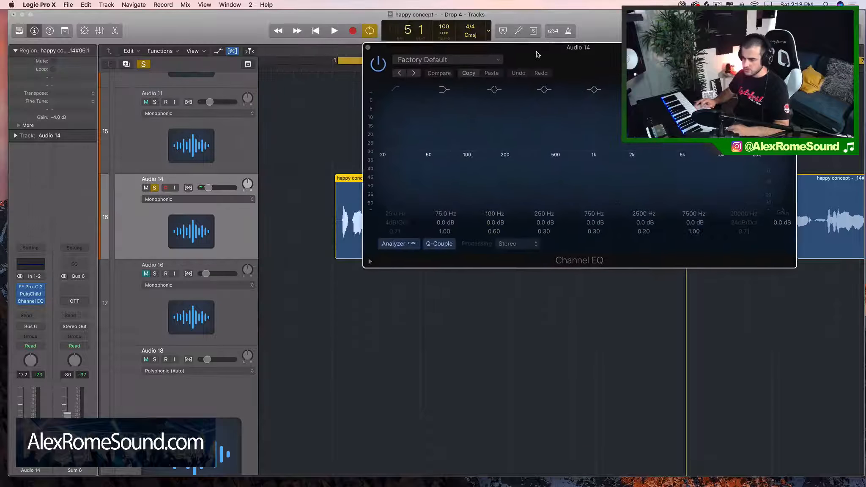
Enable the Channel EQ low cut at 148 Hz with a 48 dB/Oct slope.
click(394, 90)
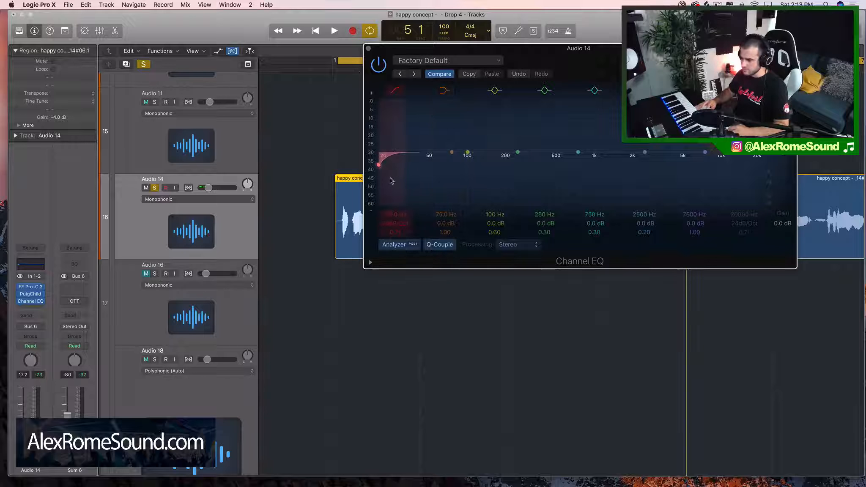
drag(391, 181, 486, 189)
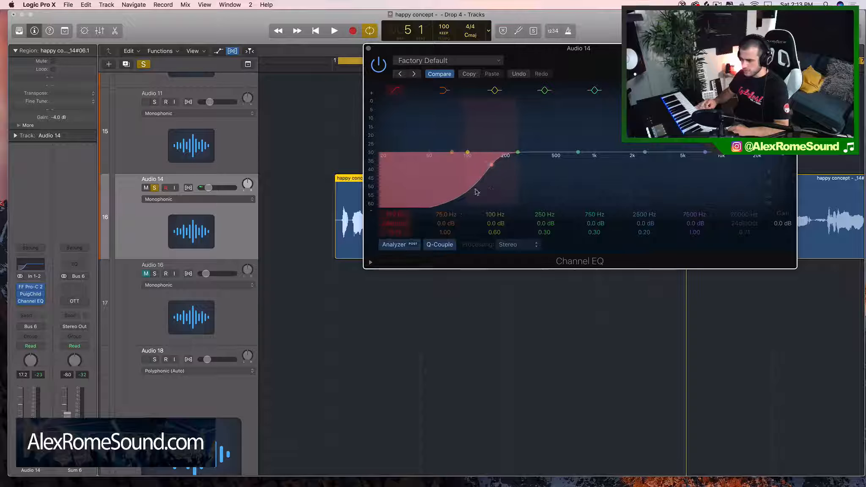
drag(401, 224, 402, 217)
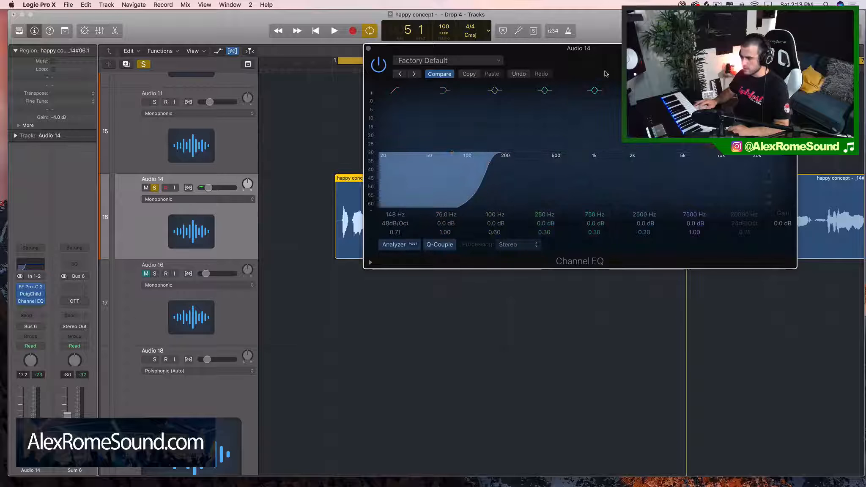
While auditioning the vocal, cut the low-mid band at 430 Hz by 3.5 dB and raise the low-cut frequency above 200 Hz.
drag(611, 70, 504, 70)
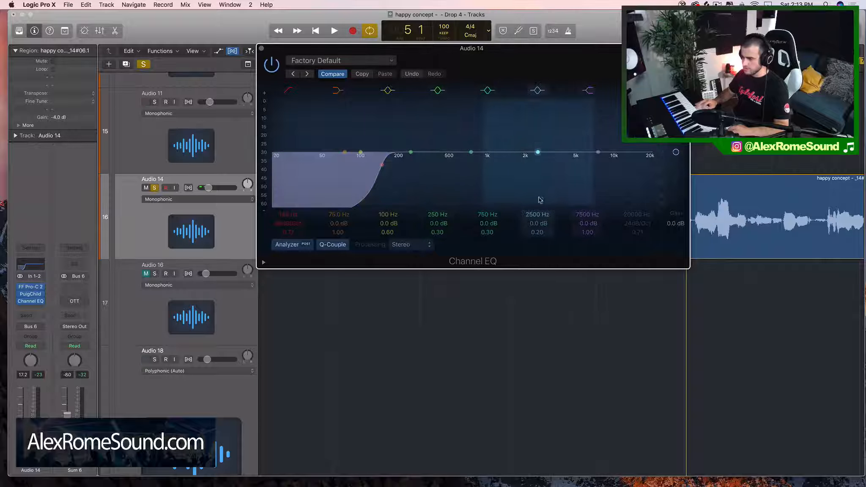
key(space)
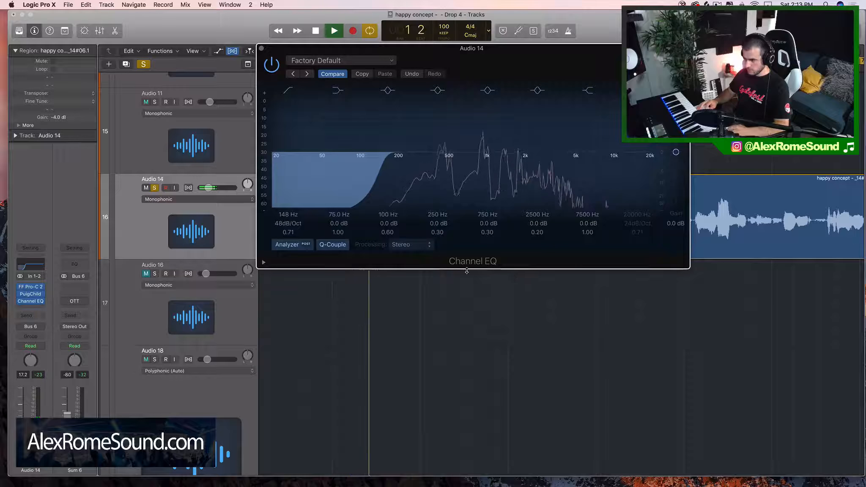
key(space)
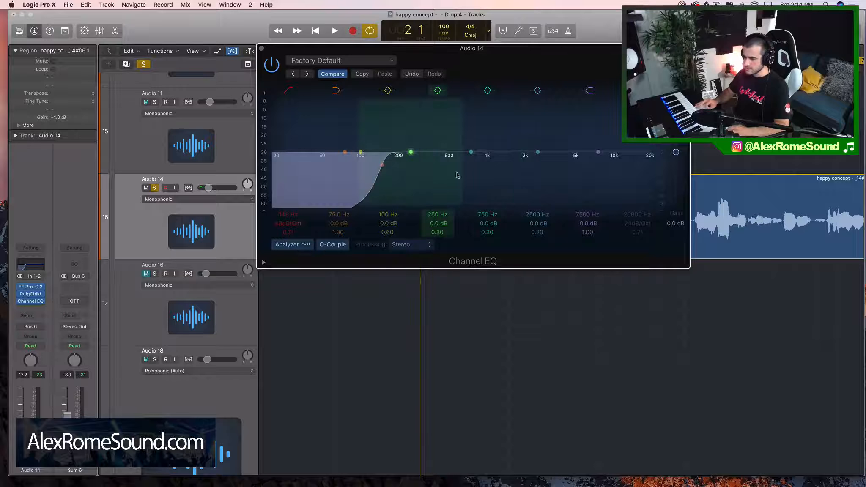
key(space)
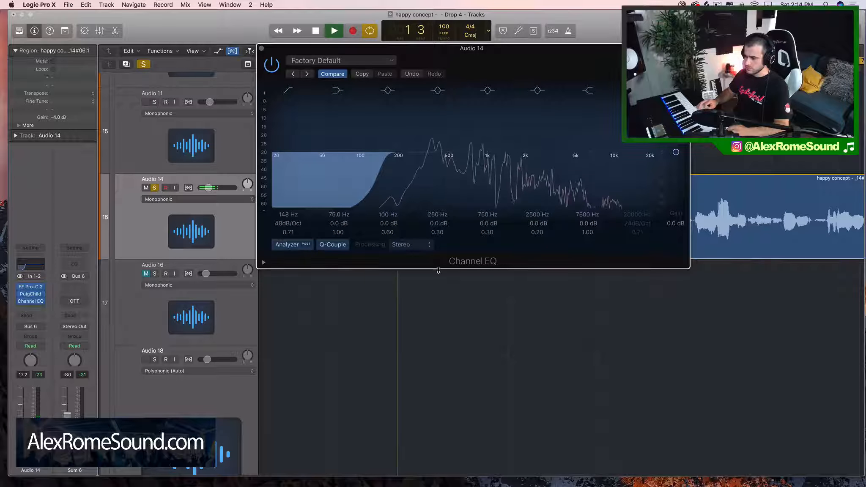
key(space)
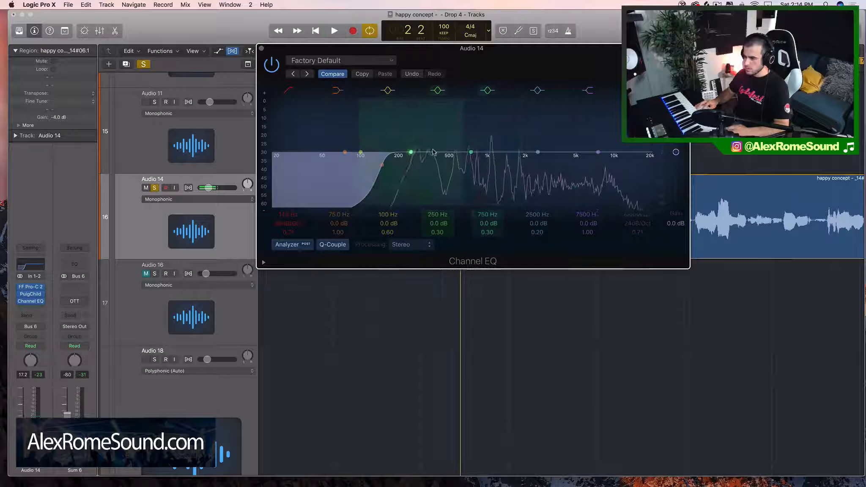
drag(431, 155, 457, 170)
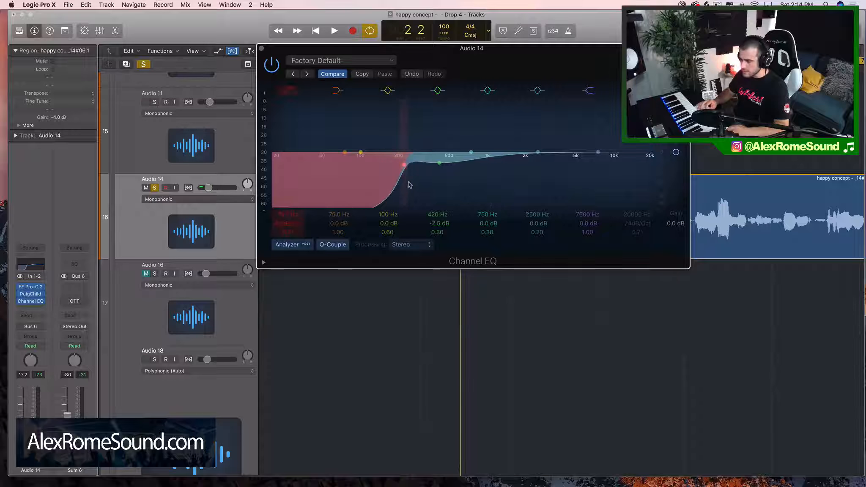
key(space)
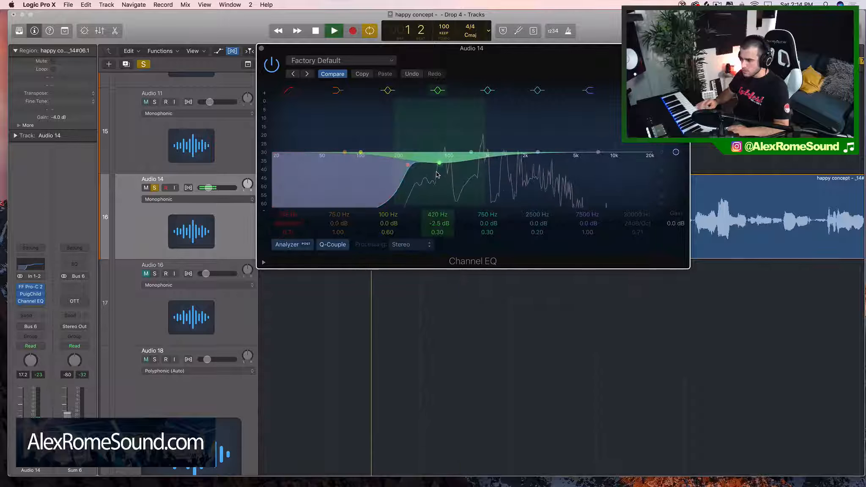
drag(437, 168, 437, 177)
Cut the upper-mid 2500 Hz band by 2.0 dB, moving it to 1000 Hz with a Q of 0.48.
drag(527, 170, 508, 172)
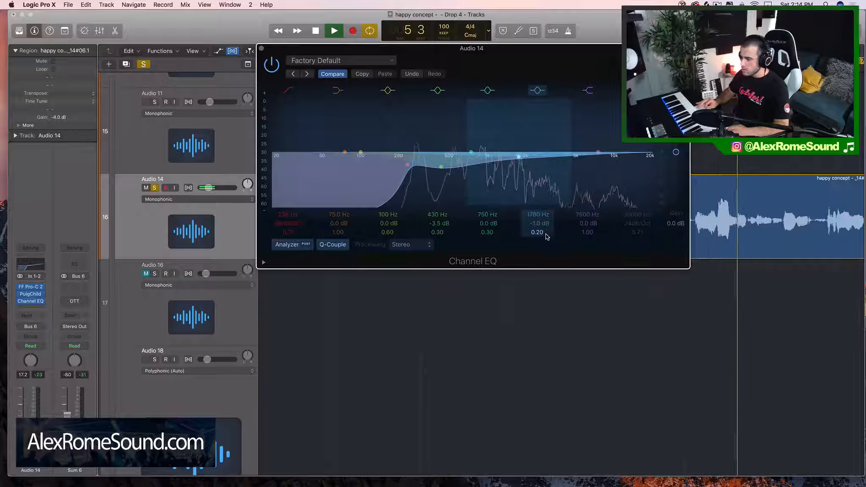
double_click(542, 233)
drag(540, 232, 540, 224)
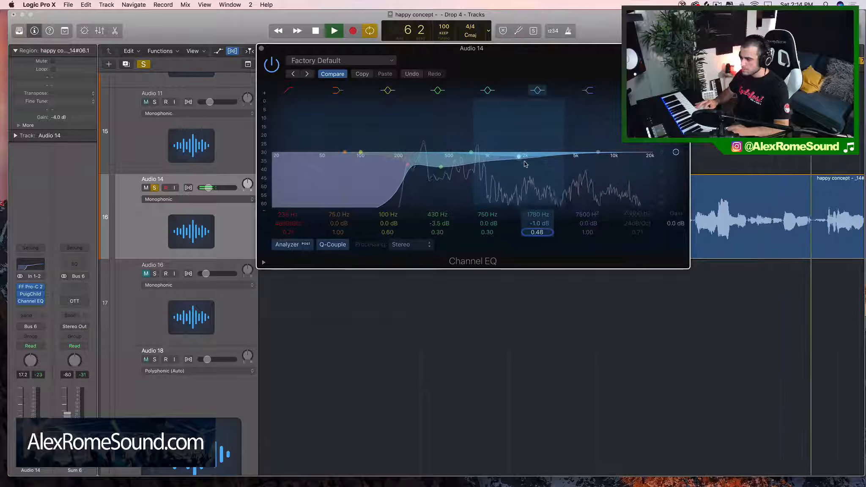
drag(518, 159, 510, 162)
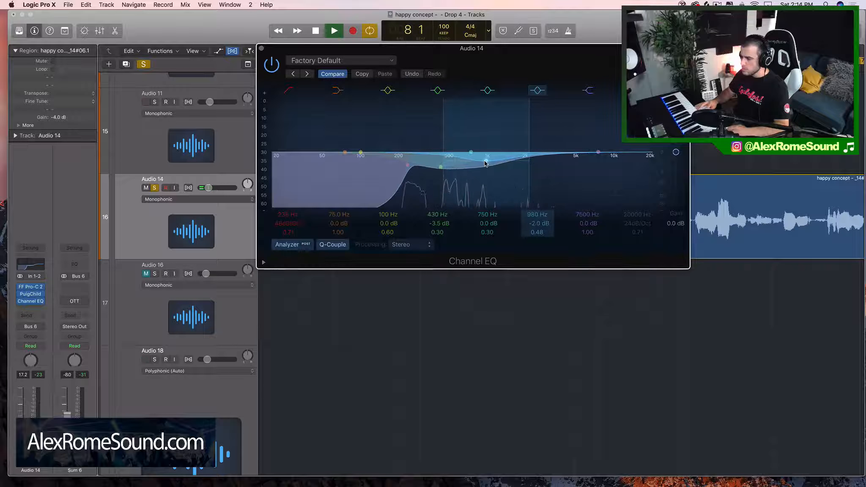
drag(485, 162, 486, 164)
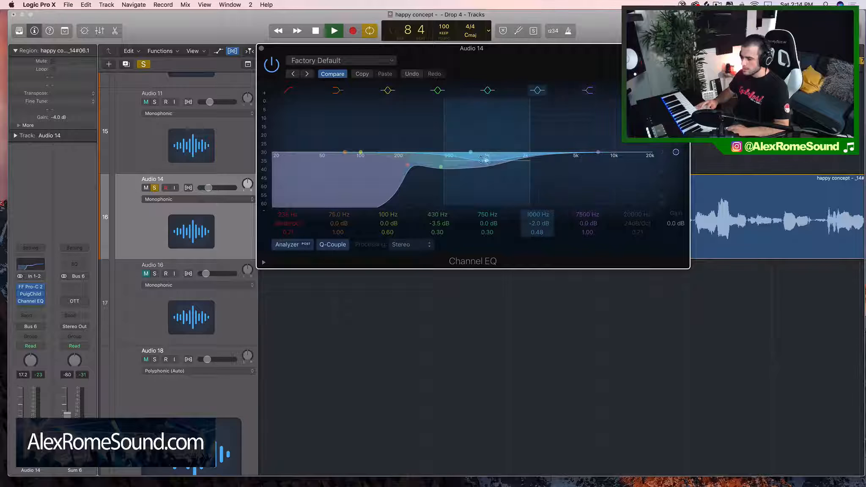
Audition the equalized vocal, close the Channel EQ window and select both regions on Audio 14.
key(space)
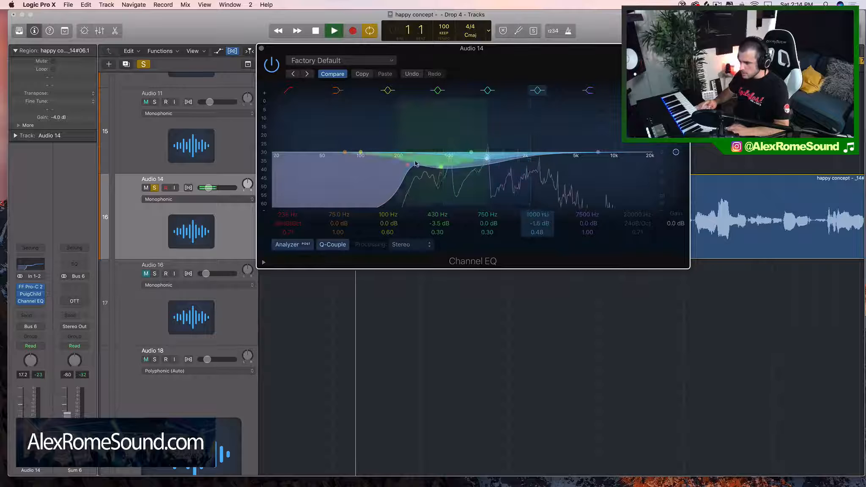
click(261, 48)
key(space)
key(super+a)
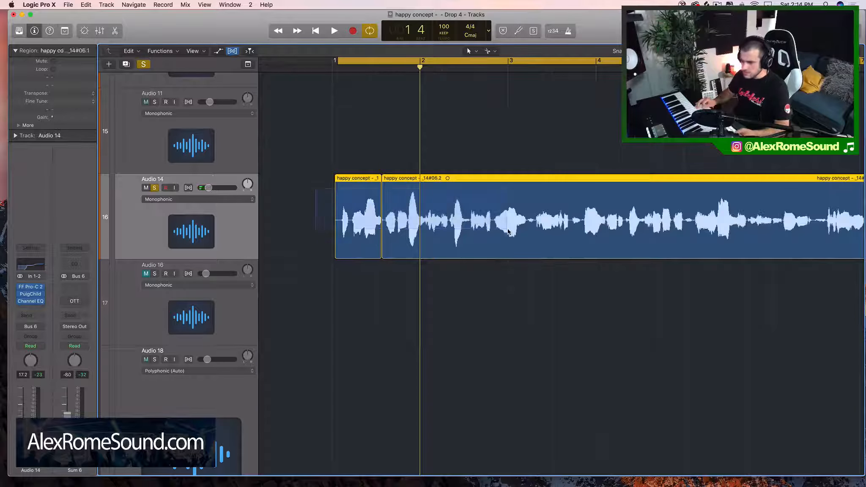
click(40, 307)
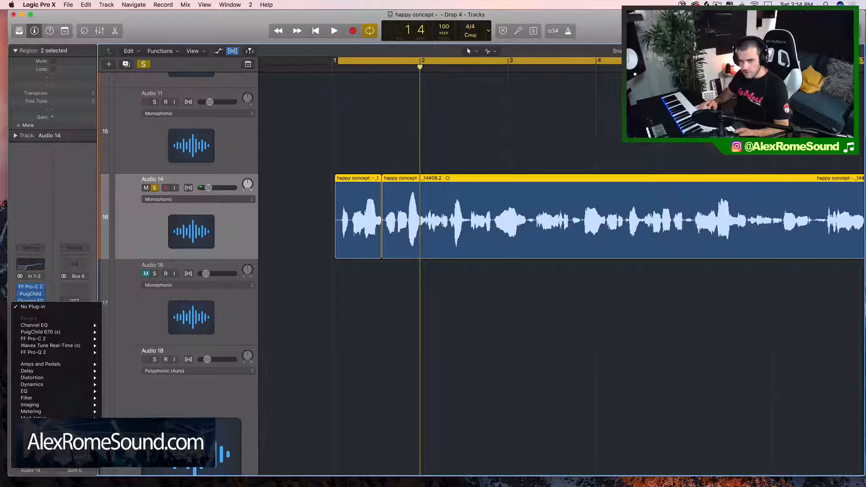
mouse_move(43, 464)
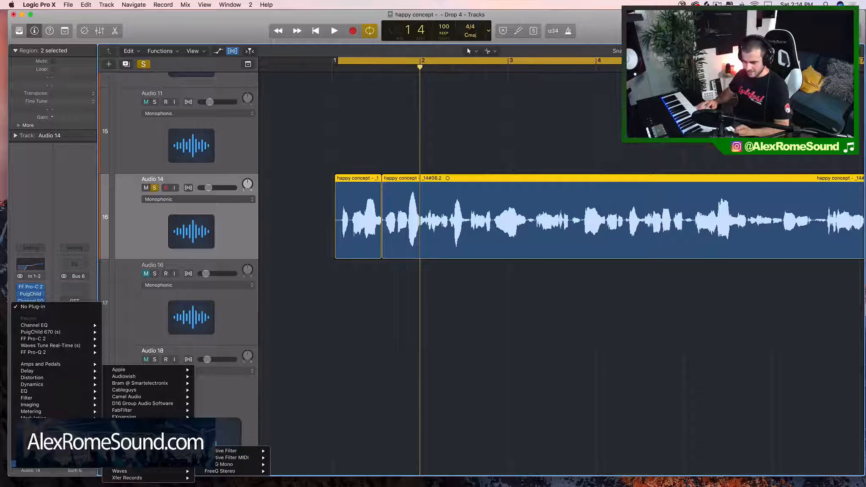
click(444, 308)
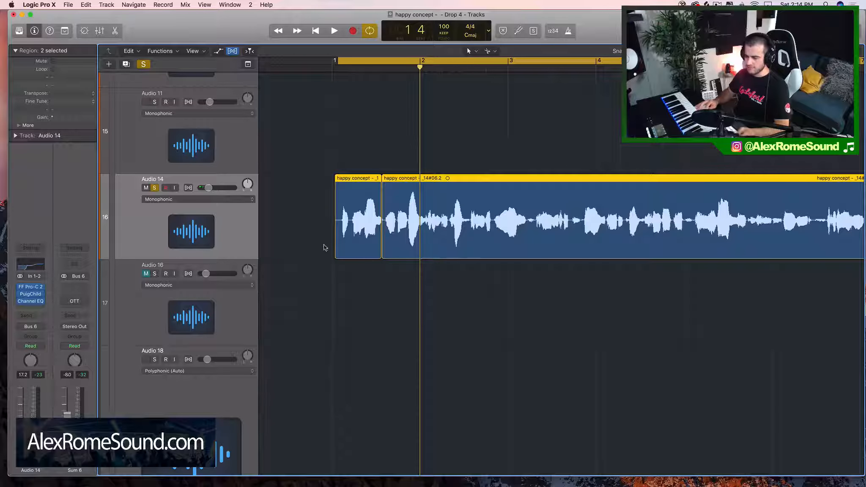
Insert a stereo FF Saturn after Channel EQ on Audio 14, raise its Band 1 Drive to about 36% and close it.
click(36, 307)
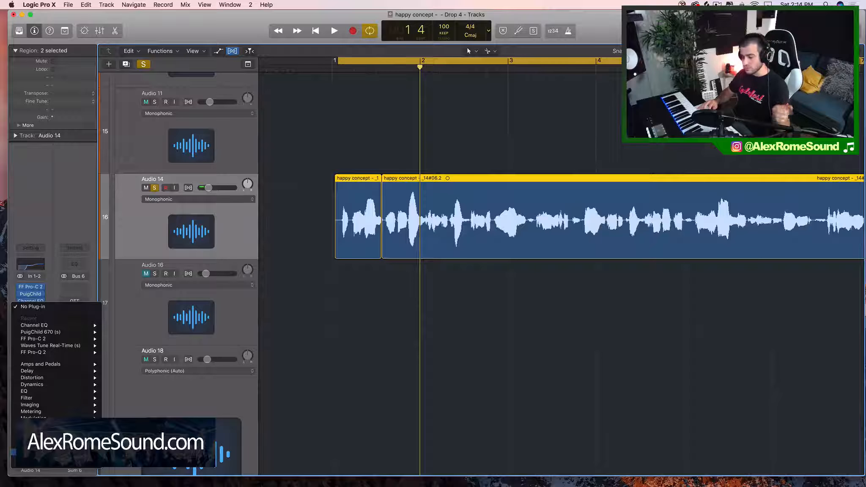
mouse_move(56, 467)
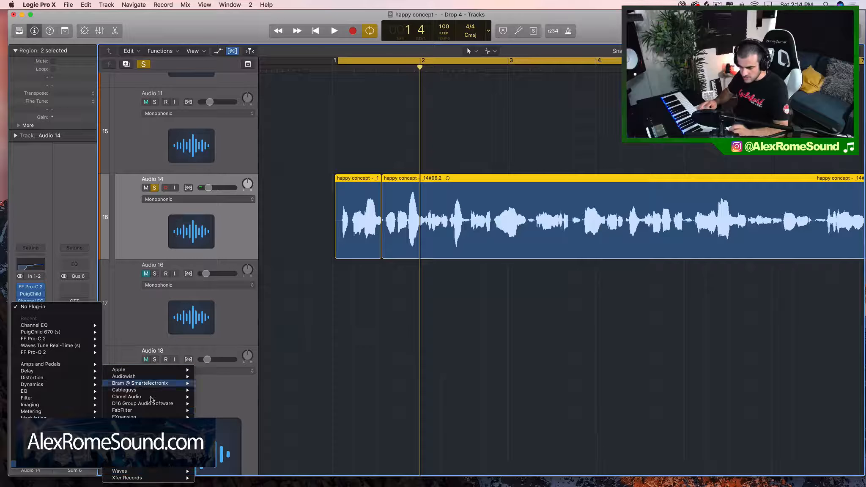
mouse_move(151, 411)
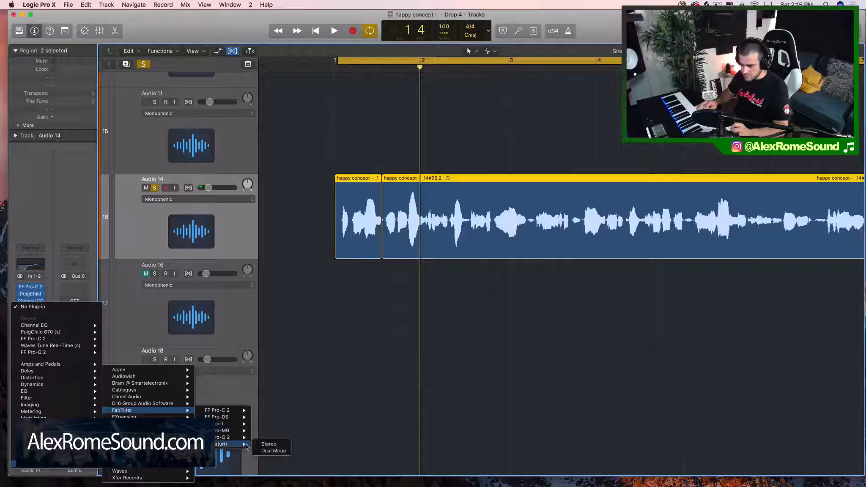
click(263, 444)
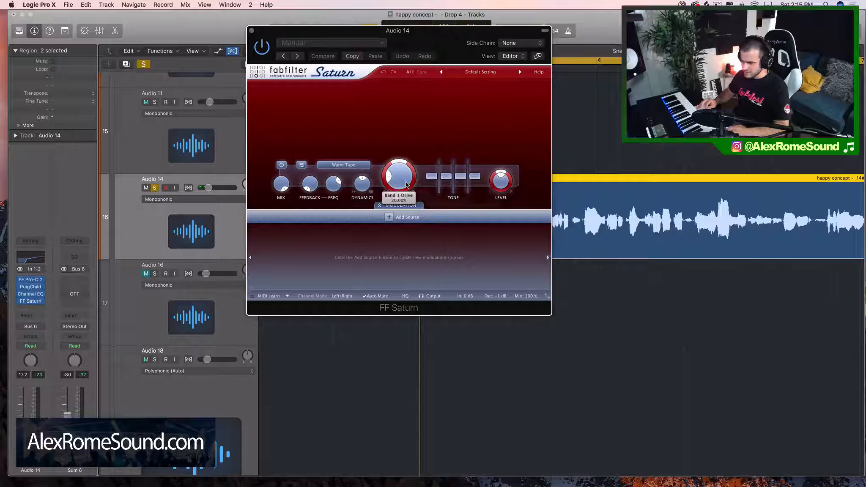
mouse_move(406, 185)
mouse_down()
mouse_move(403, 166)
mouse_move(396, 177)
mouse_up()
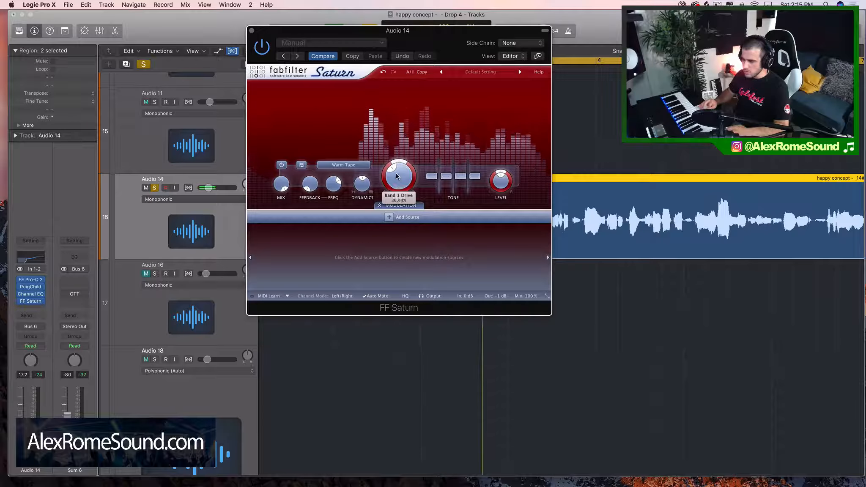
click(252, 32)
Move FF Saturn down one insert slot on Audio 14 to leave an empty slot below Channel EQ.
click(35, 307)
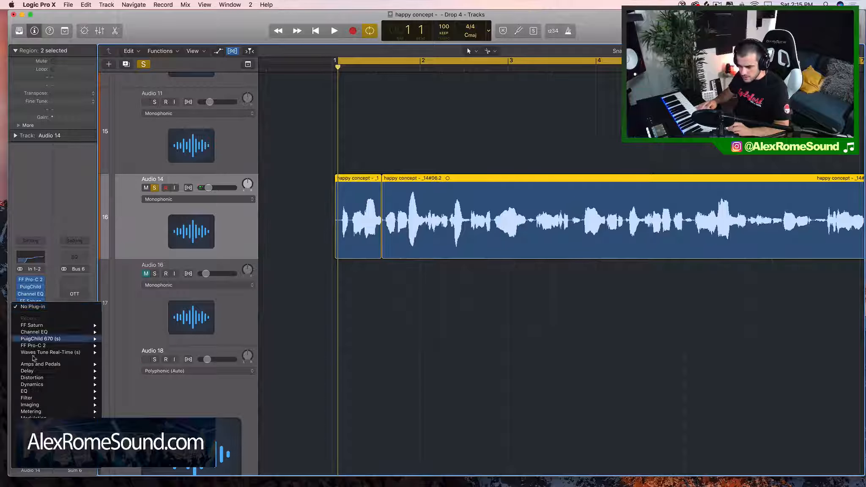
click(31, 307)
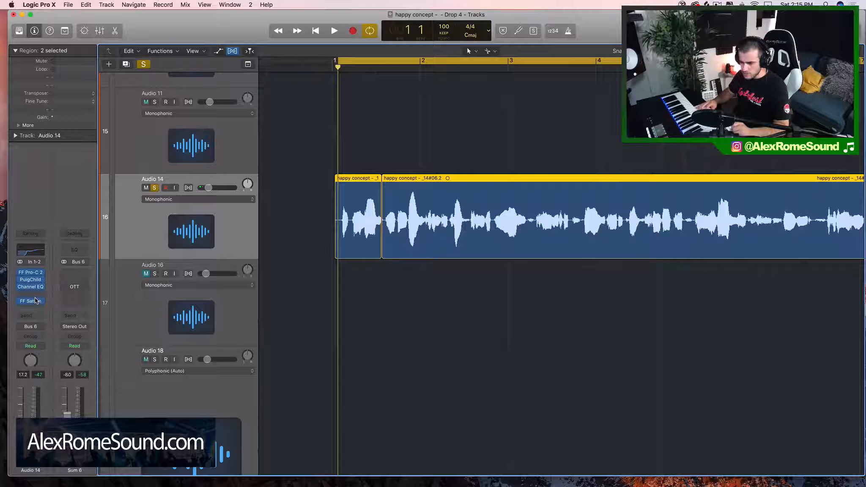
click(36, 300)
click(52, 279)
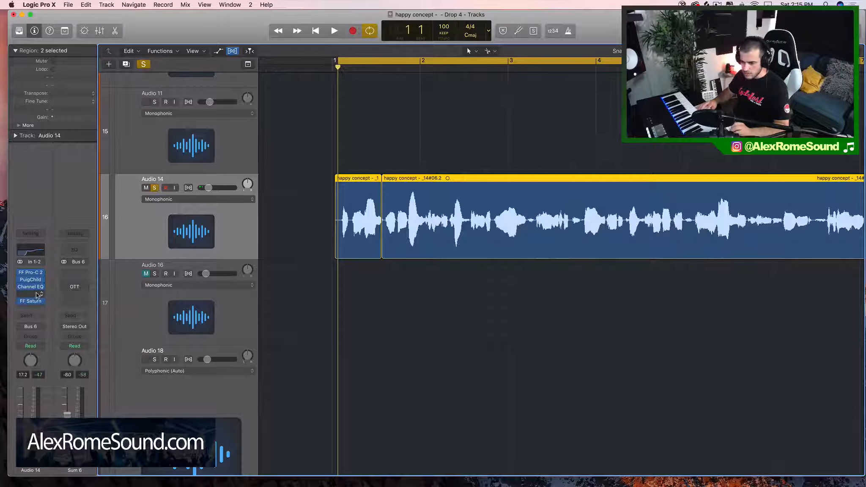
Insert a stereo FF Pro-DS between Channel EQ and FF Saturn and move its window over the arrangement.
click(37, 295)
mouse_move(40, 449)
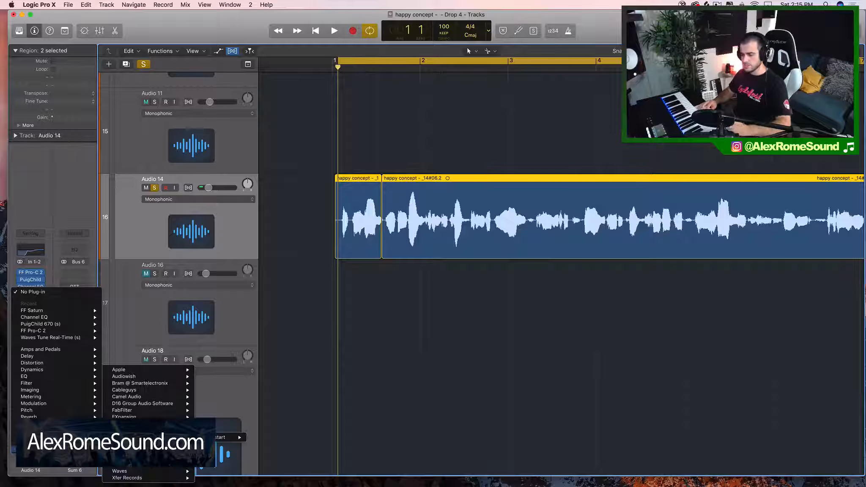
mouse_move(57, 370)
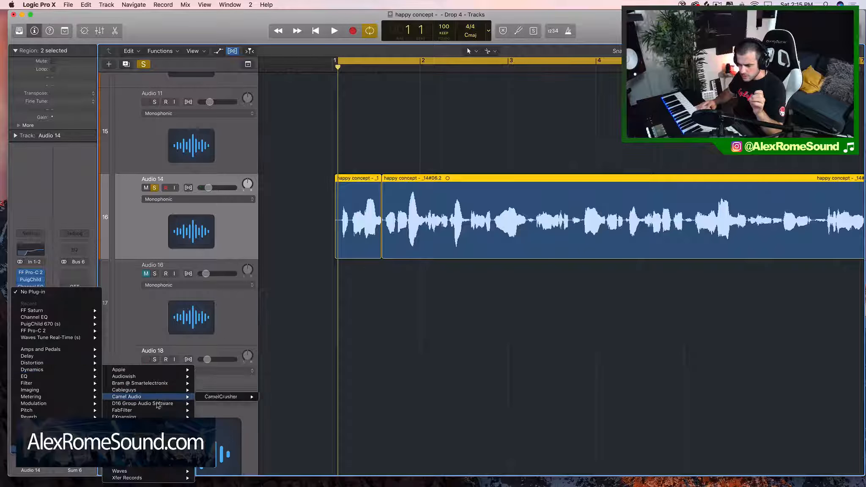
mouse_move(154, 410)
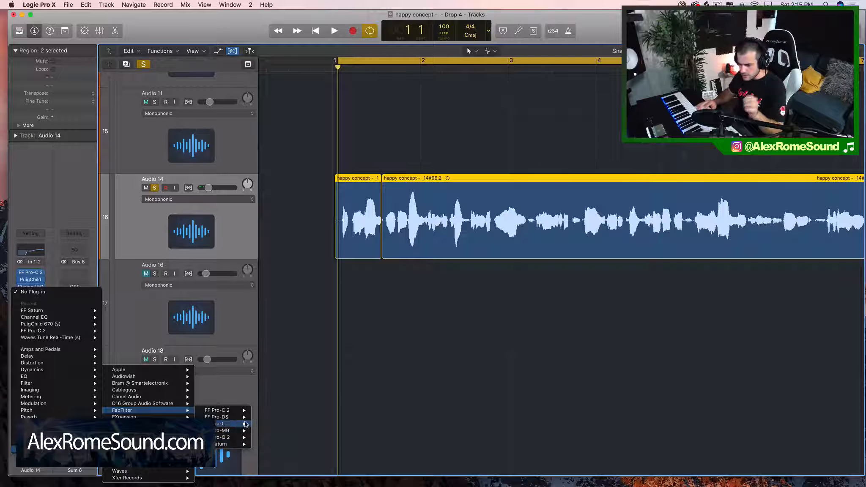
click(263, 418)
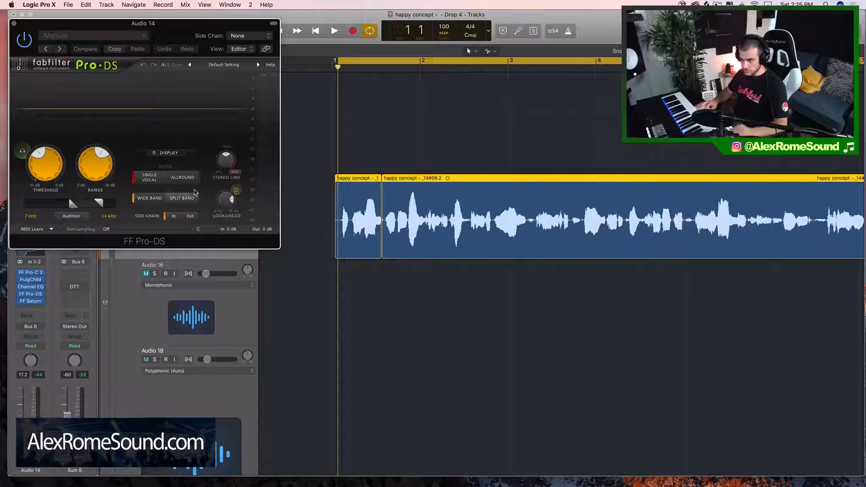
drag(175, 42, 607, 148)
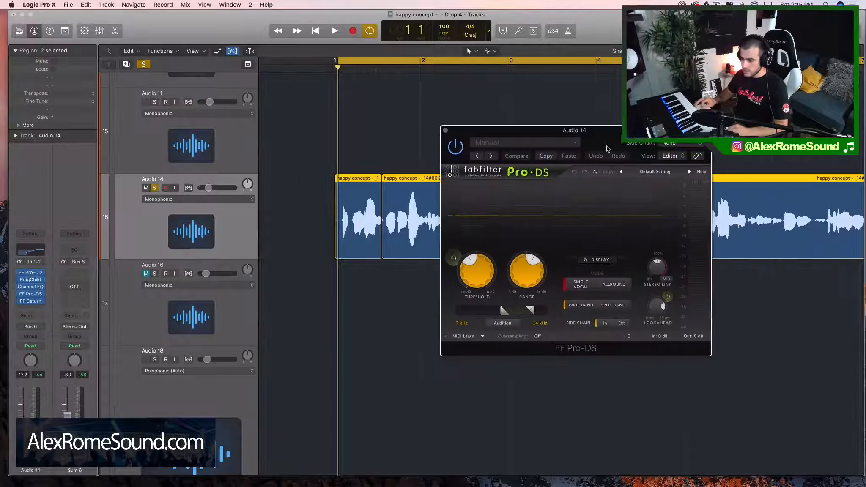
While auditioning the vocal, set the Pro-DS side-chain frequency range to 6.618 kHz through 15.48 kHz.
key(space)
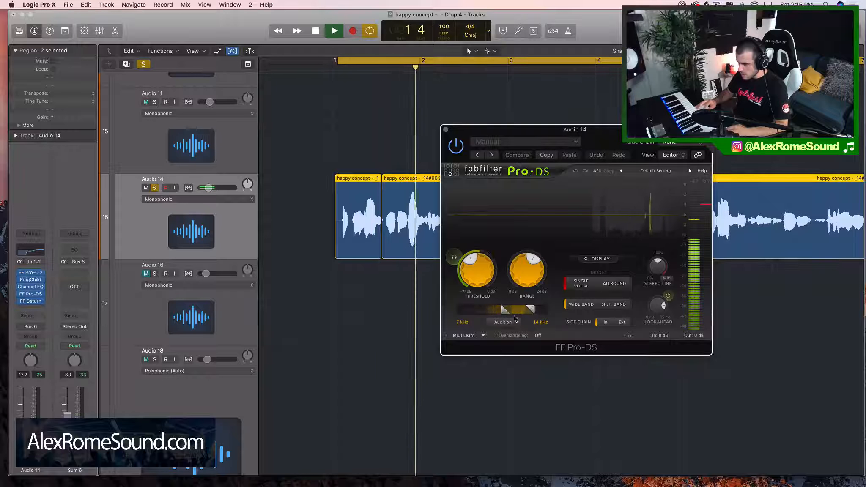
drag(505, 310, 535, 310)
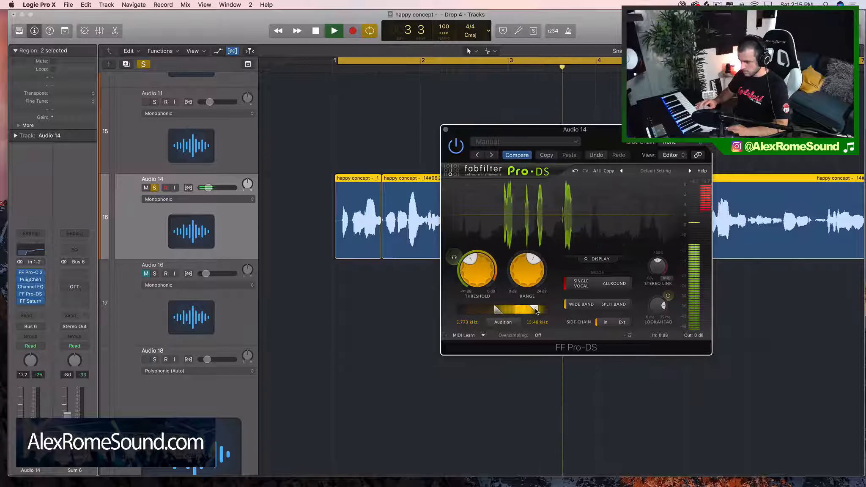
key(space)
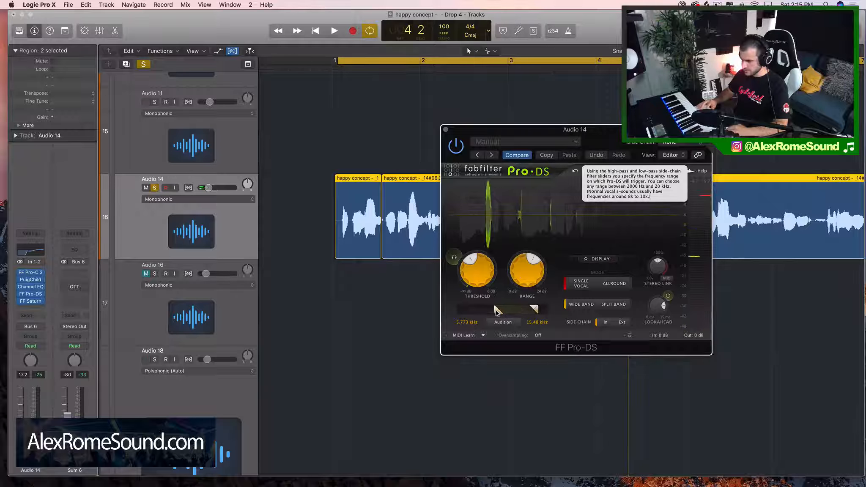
drag(497, 310, 502, 310)
key(space)
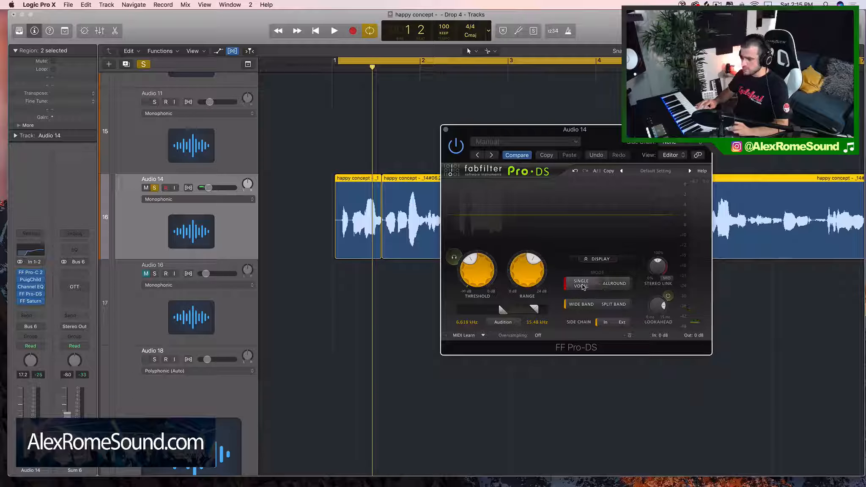
Switch Pro-DS to split band processing and audition the vocal.
mouse_move(586, 292)
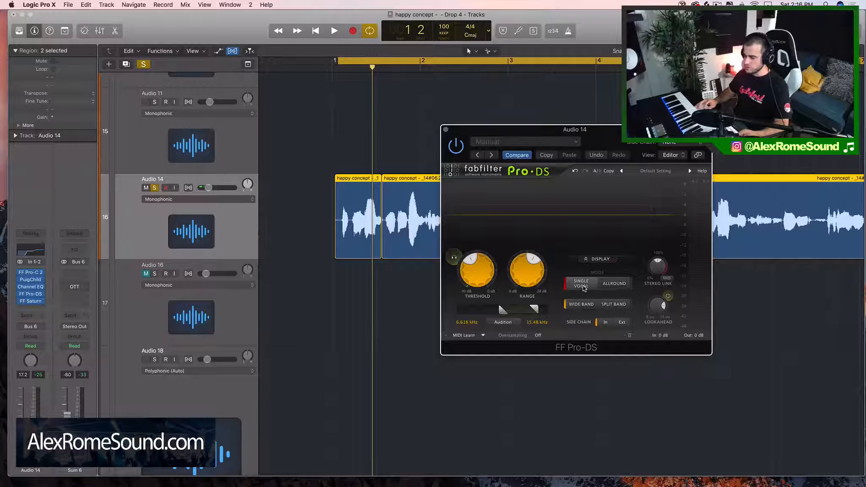
click(615, 311)
key(space)
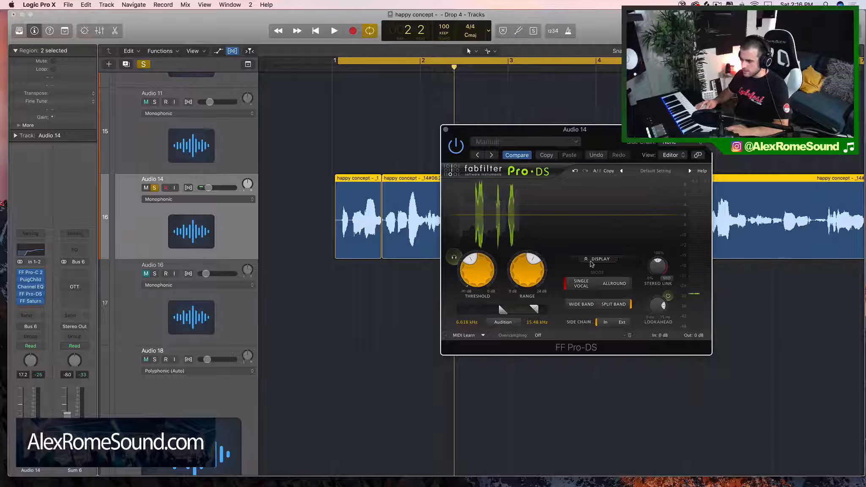
Lower the Pro-DS threshold to about -41.8 dB during playback and close its window.
key(space)
mouse_move(517, 261)
mouse_move(467, 265)
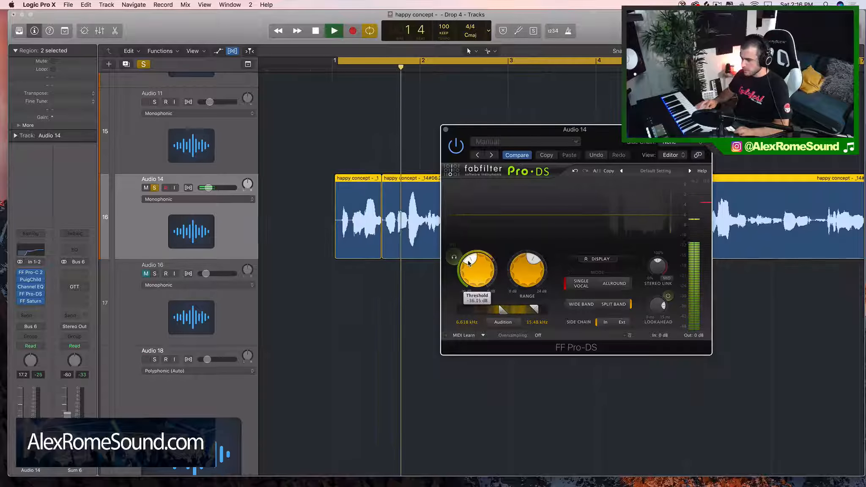
drag(466, 264, 468, 266)
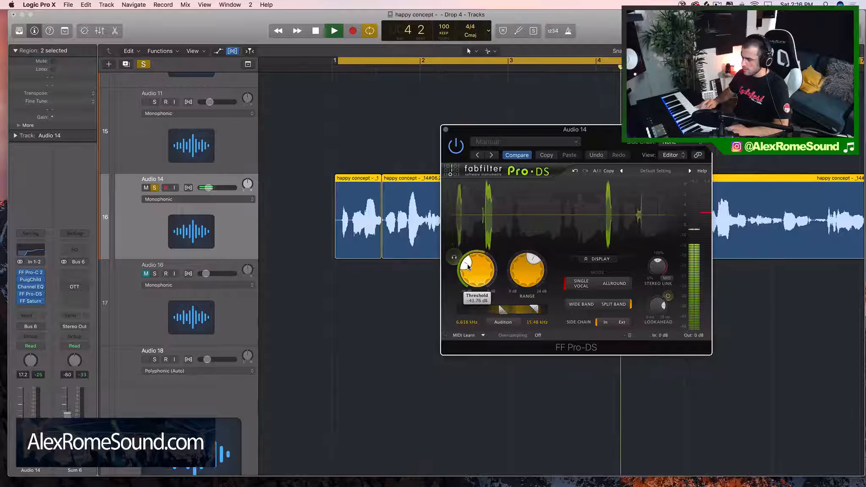
key(space)
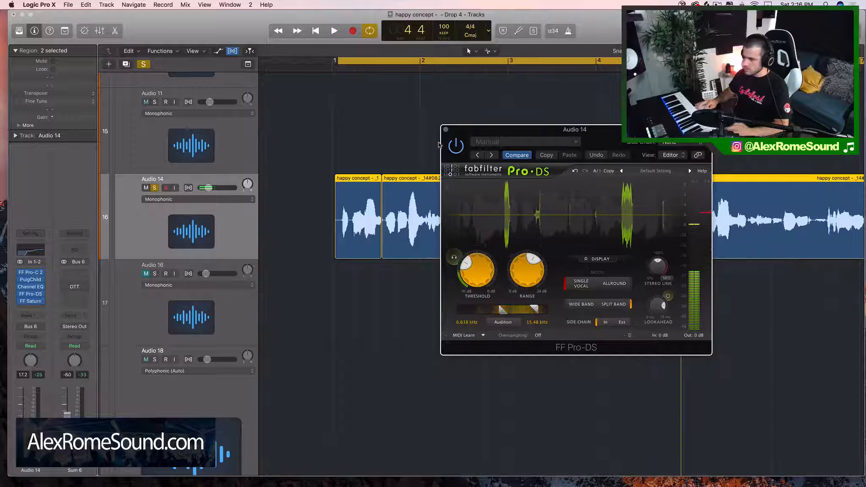
click(446, 130)
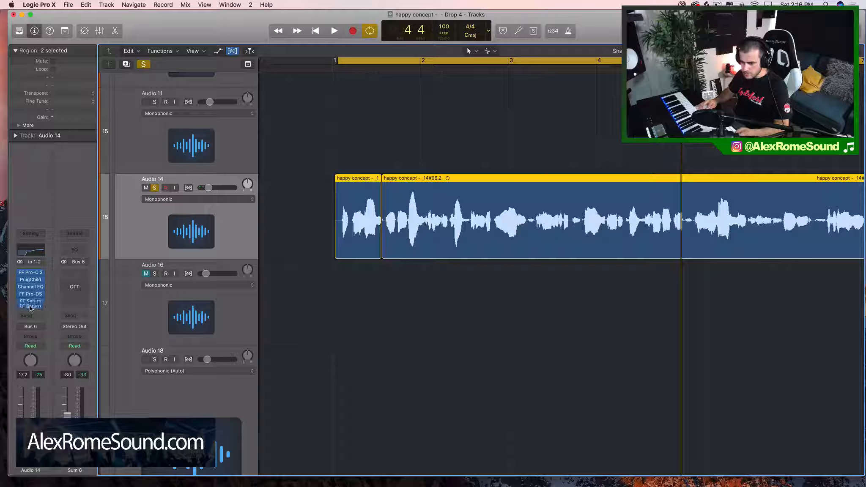
Move FF Saturn down one more slot, and raise the Pro-C 2 threshold to about -20.8 dB while the vocal plays.
drag(30, 306, 30, 306)
click(31, 265)
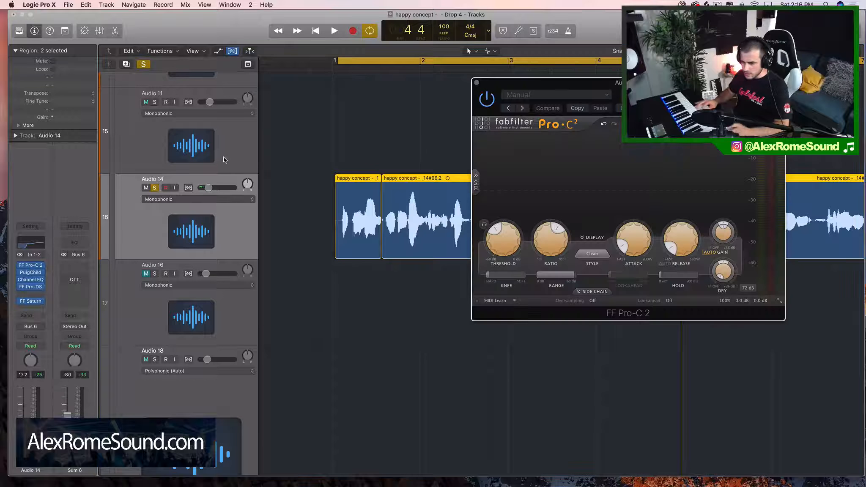
key(space)
drag(502, 228, 505, 227)
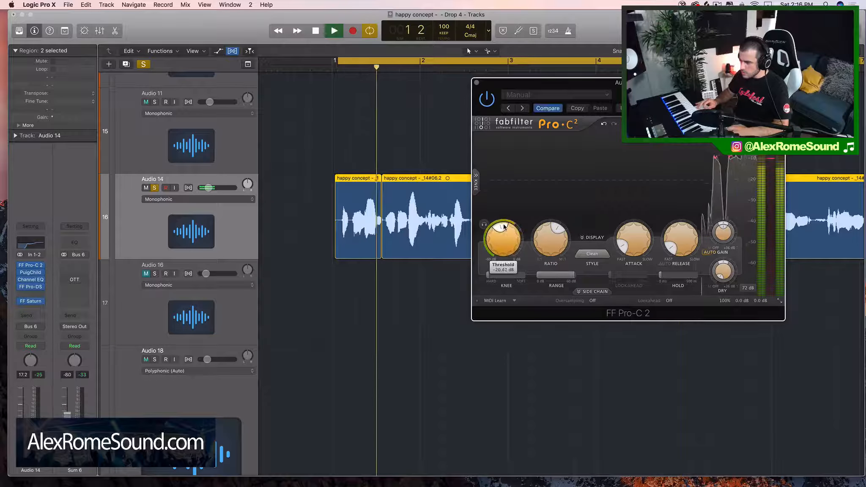
click(476, 83)
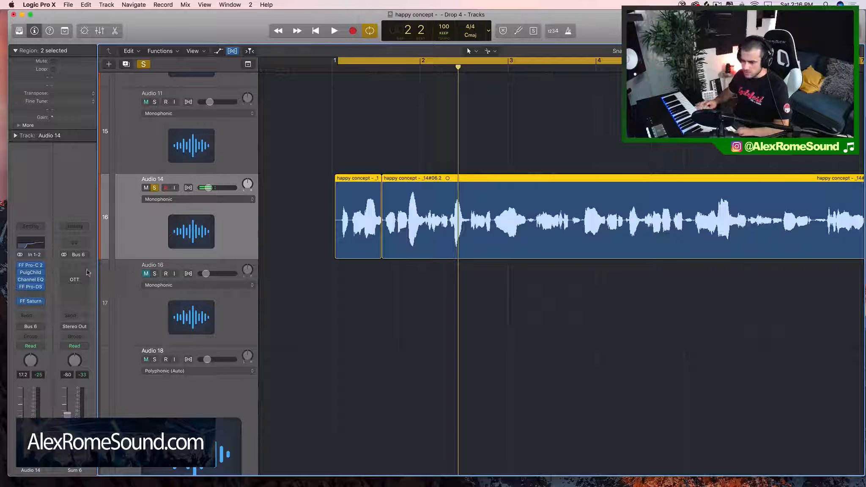
Insert a second stereo FF Pro-DS below the first and widen its side-chain range, starting at 5.274 kHz.
click(34, 296)
mouse_move(51, 449)
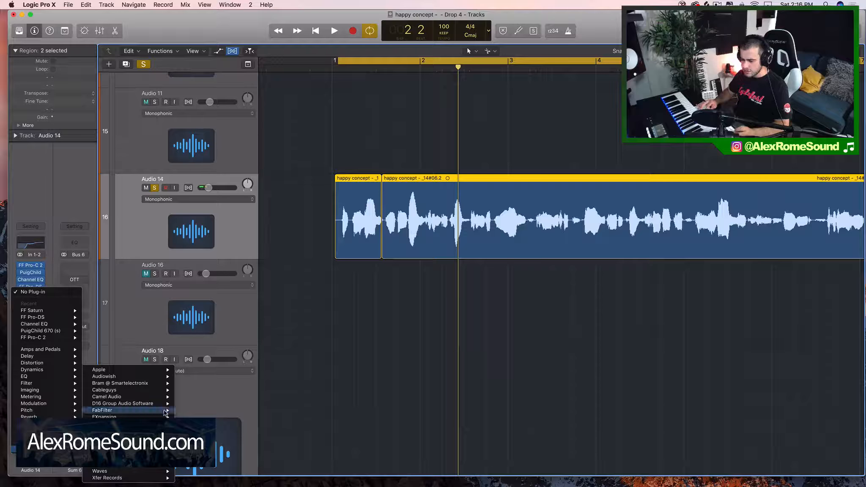
mouse_move(166, 413)
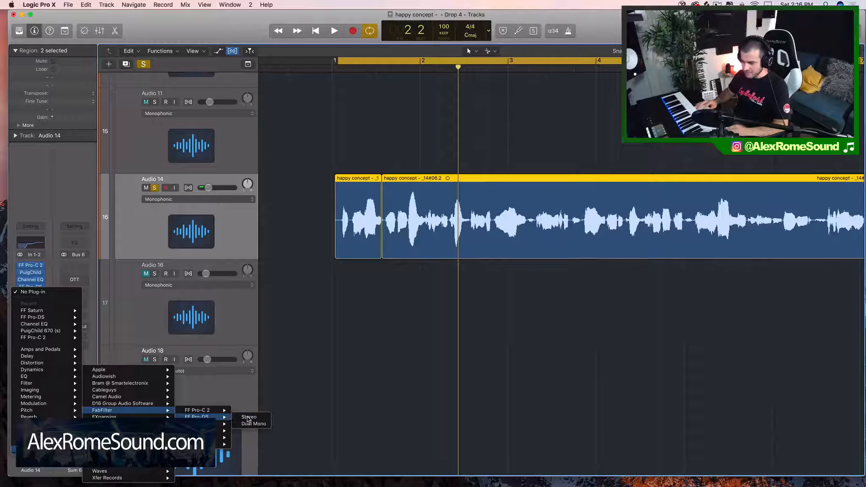
click(249, 416)
drag(162, 33, 526, 90)
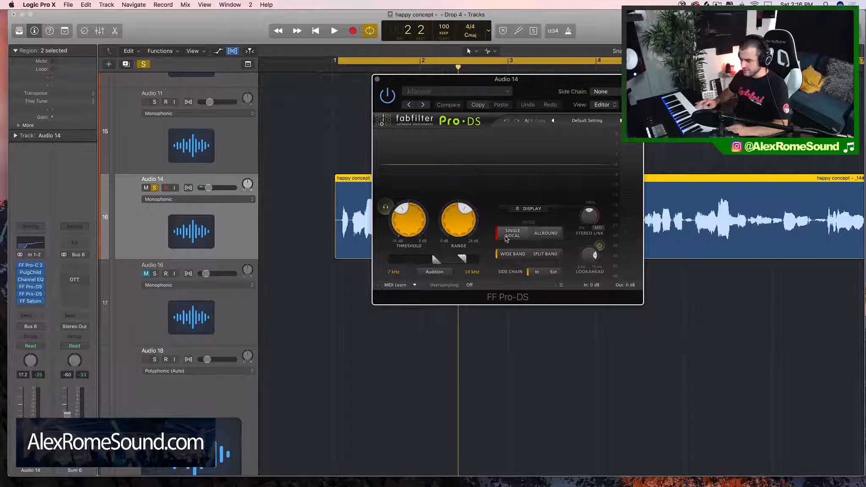
drag(435, 258, 472, 262)
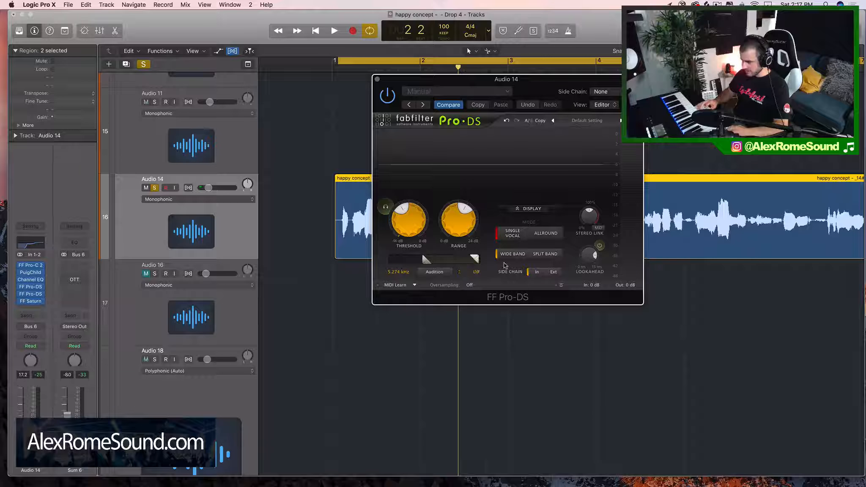
Switch the second Pro-DS to split band processing, lower its threshold to about -43.5 dB during playback, and close its window.
click(544, 258)
key(space)
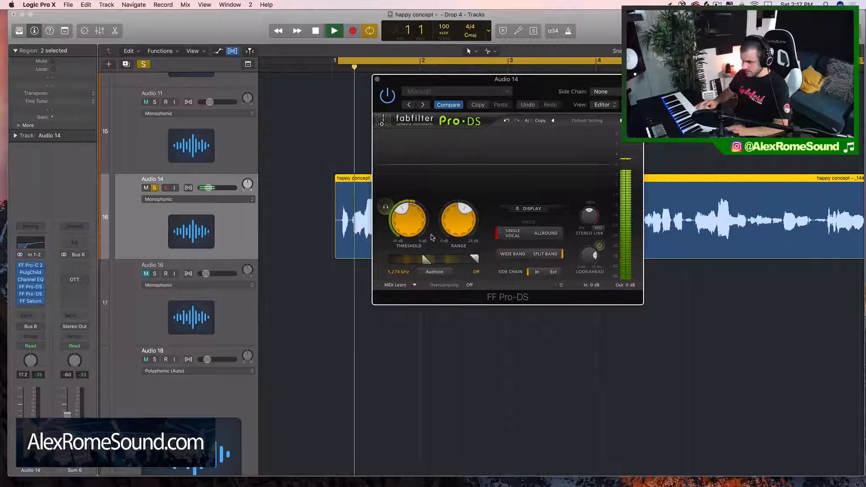
drag(404, 212, 400, 218)
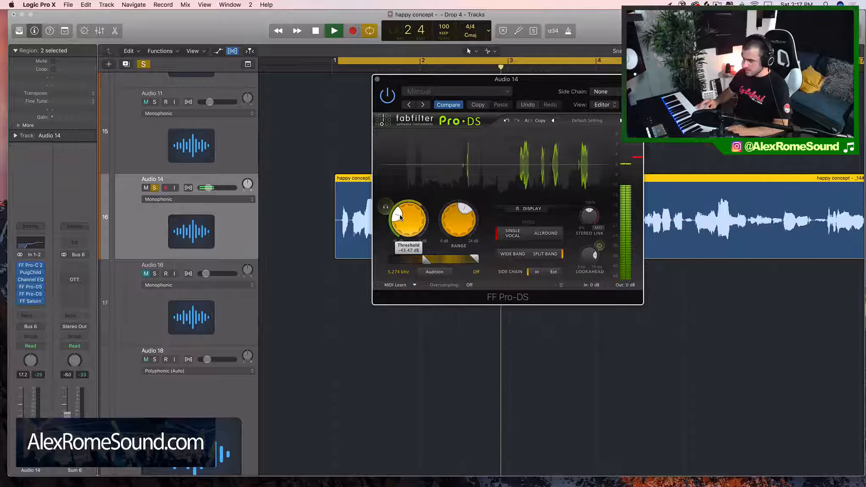
click(377, 79)
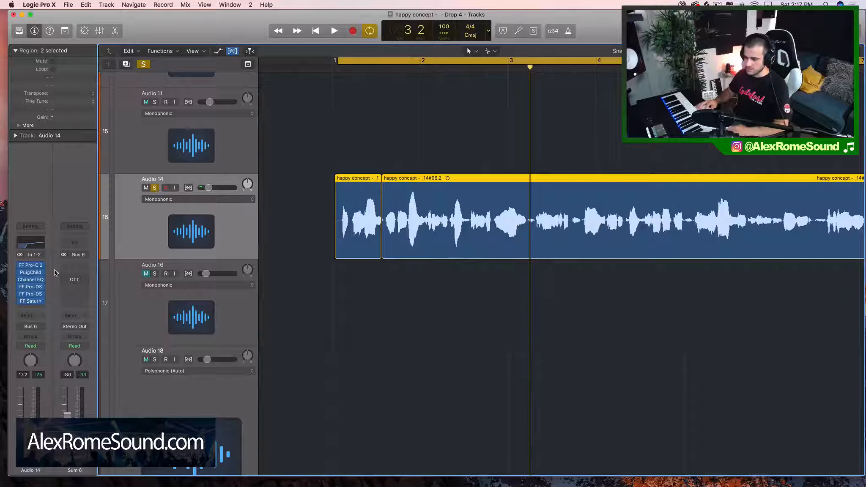
Insert a third stereo FF Pro-DS before FF Saturn in Allround mode, widening its side-chain range to start at 5.754 kHz with no upper limit.
drag(32, 302, 34, 304)
click(39, 293)
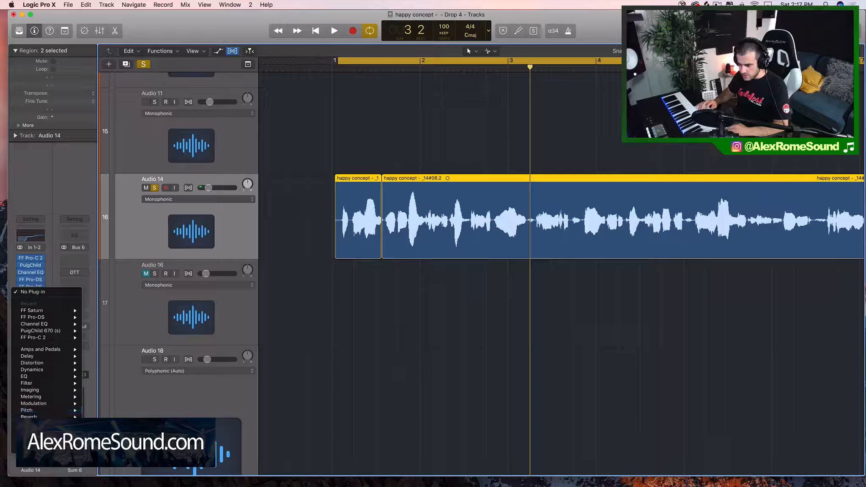
mouse_move(154, 412)
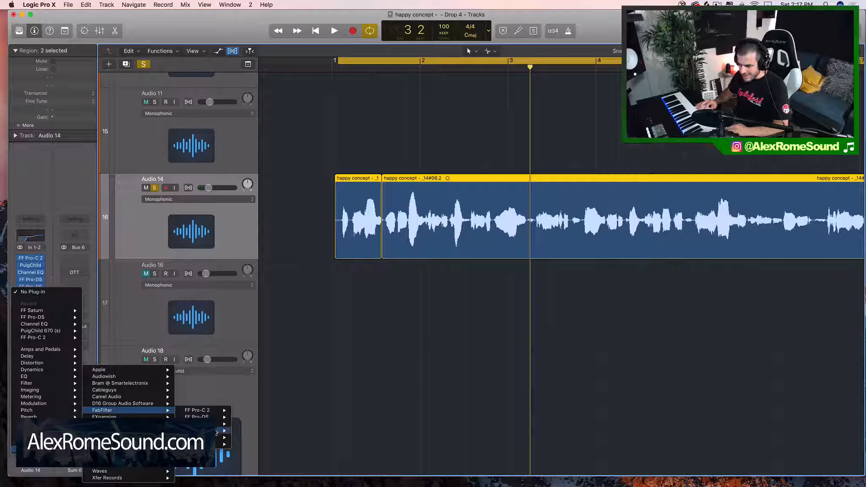
mouse_move(222, 419)
click(249, 417)
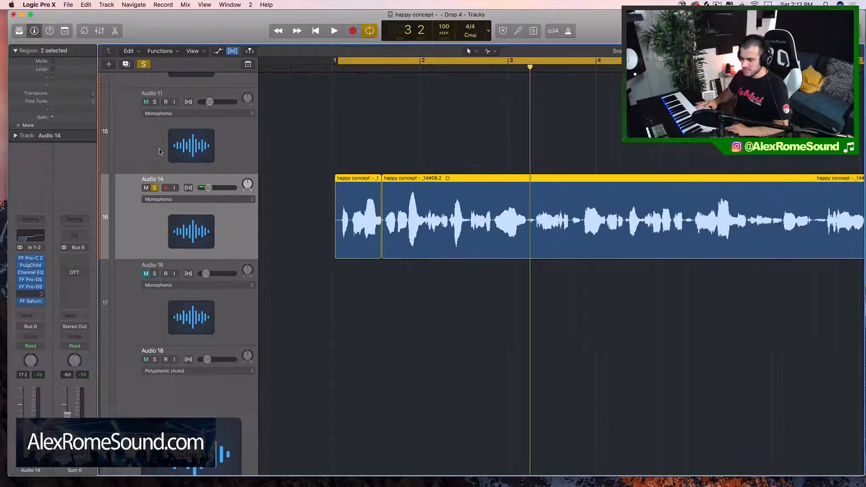
drag(181, 29, 481, 87)
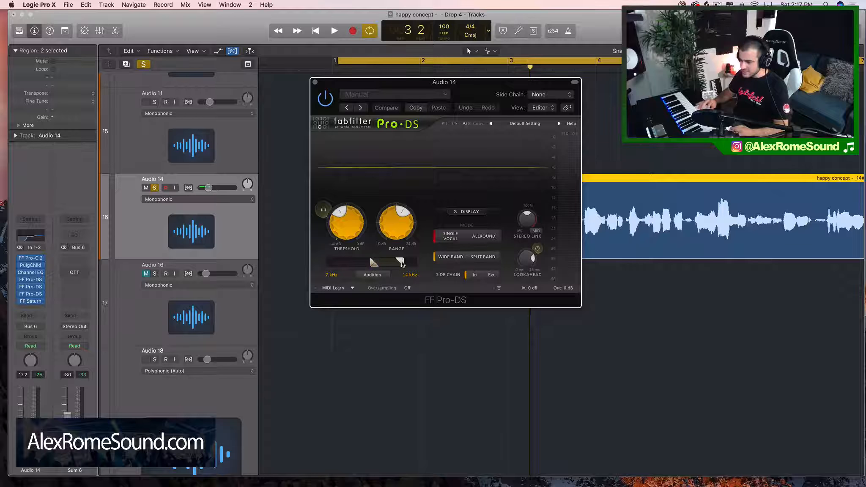
drag(401, 264, 414, 262)
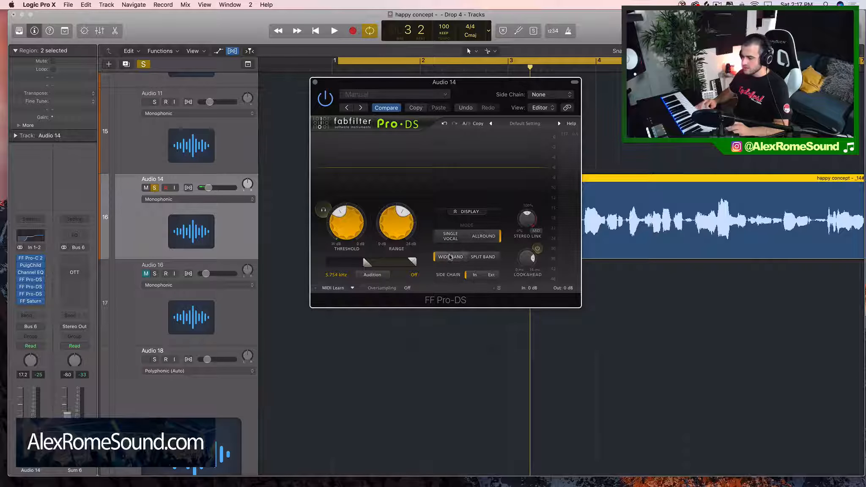
Lower the third Pro-DS threshold to about -45.2 dB while the vocal plays, and close its window.
key(space)
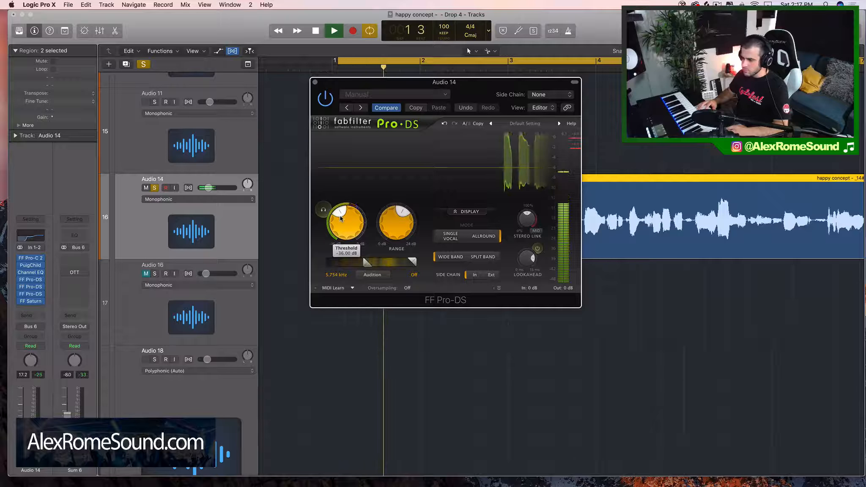
drag(339, 215, 340, 218)
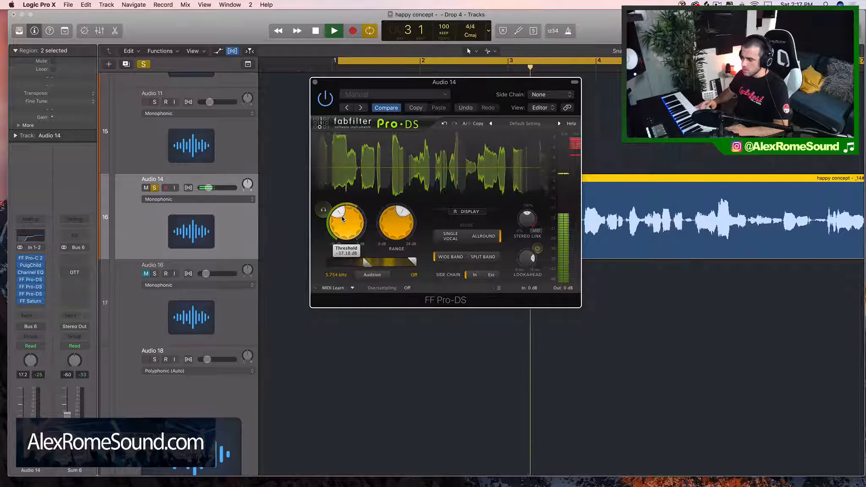
drag(339, 219, 335, 220)
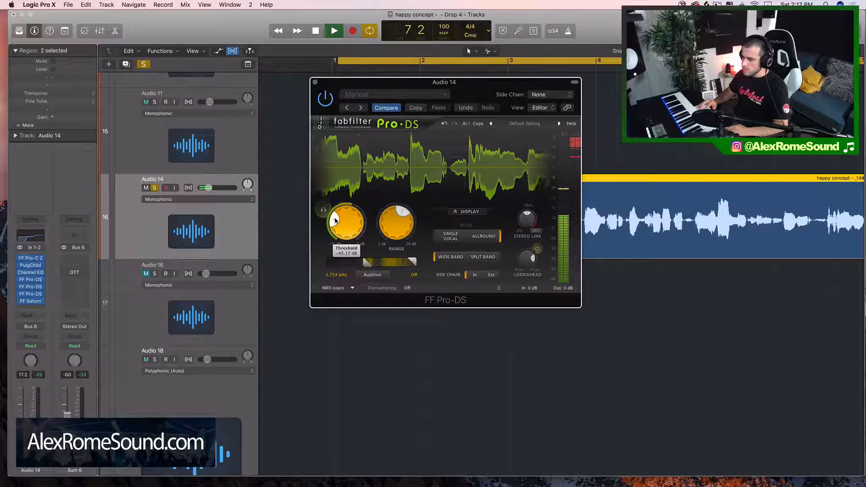
key(space)
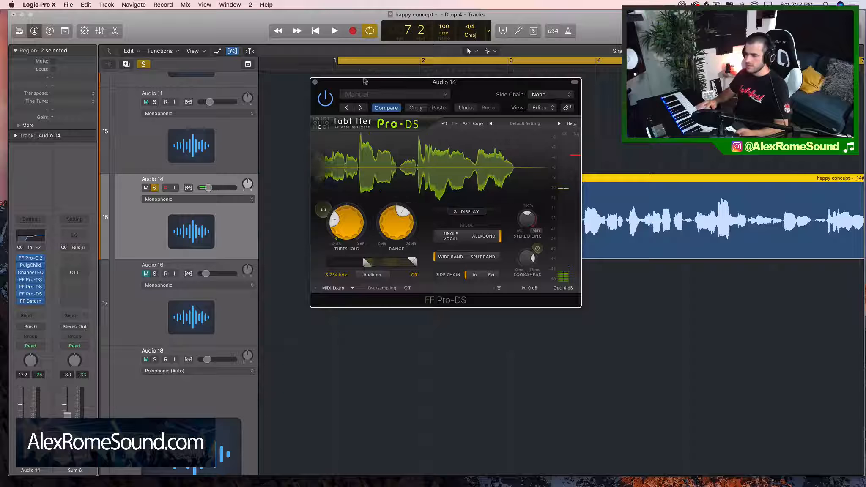
click(315, 82)
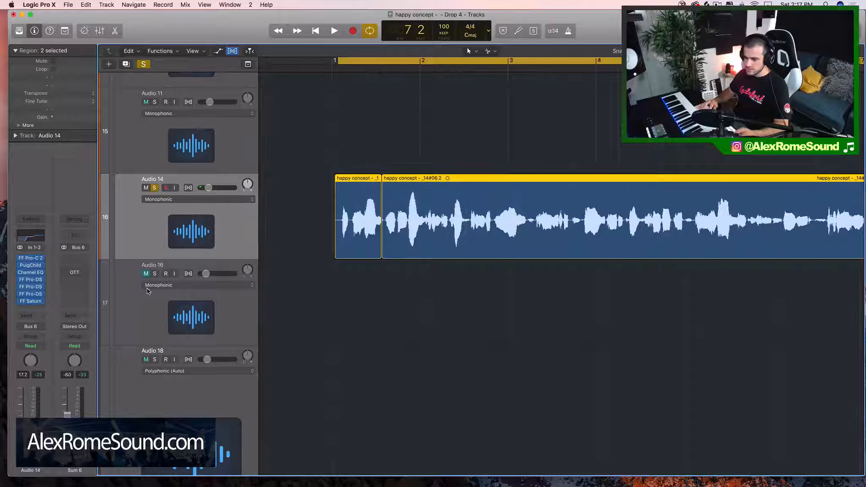
click(36, 306)
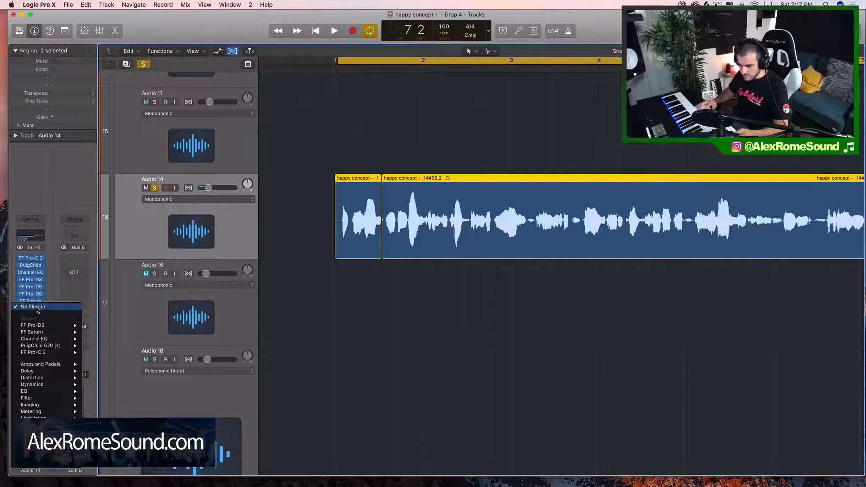
mouse_move(58, 464)
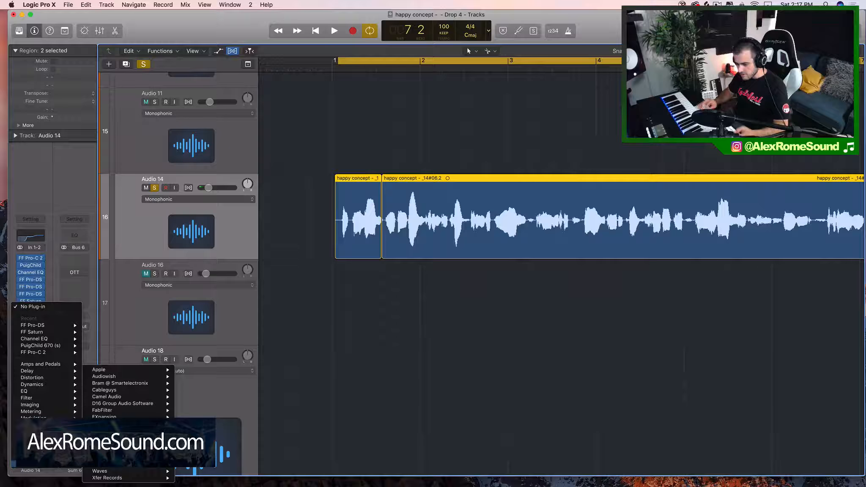
mouse_move(150, 479)
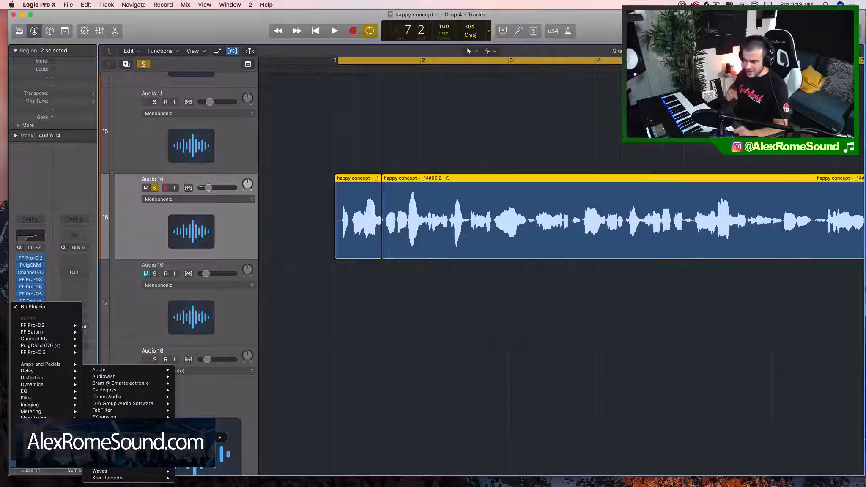
mouse_move(126, 410)
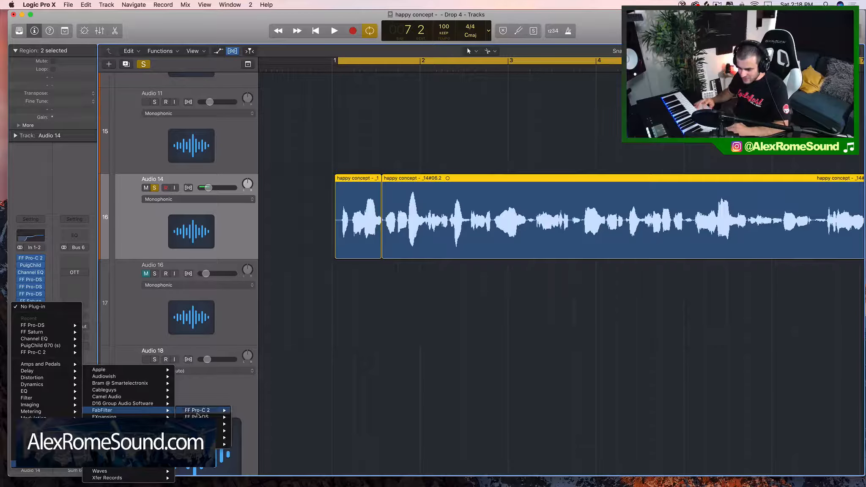
mouse_move(223, 425)
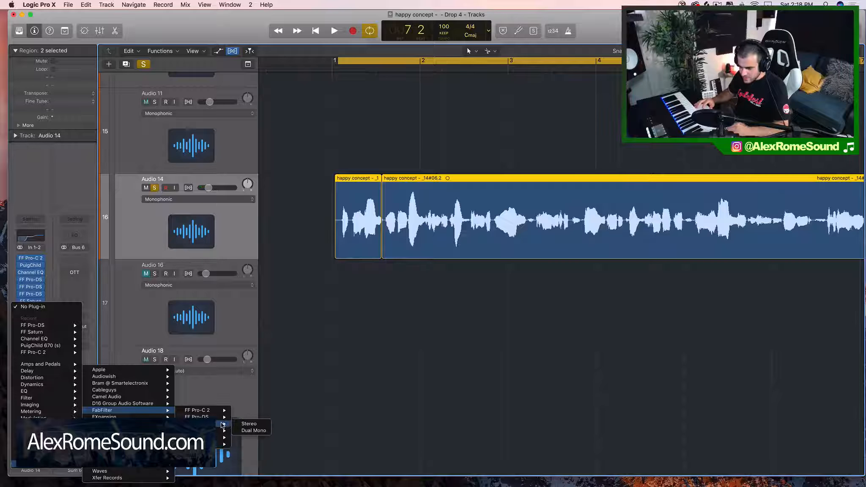
click(333, 390)
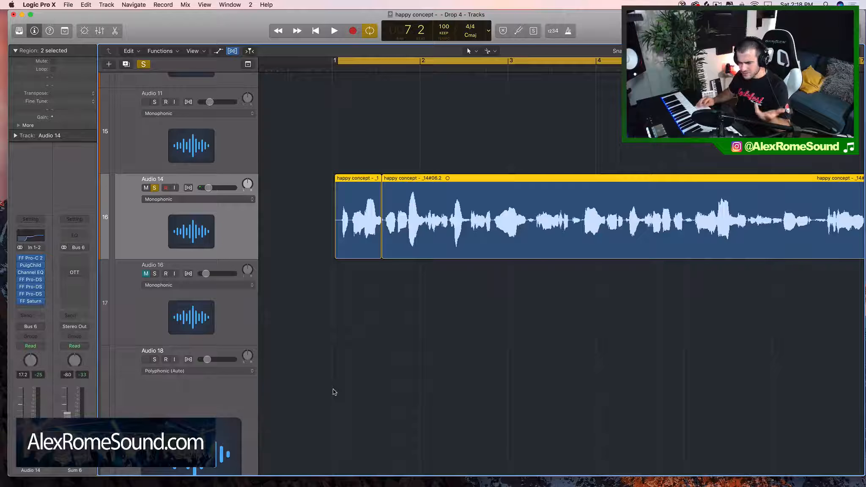
Insert a stereo Waves Tune Real-Time after FF Saturn on Audio 14.
click(38, 308)
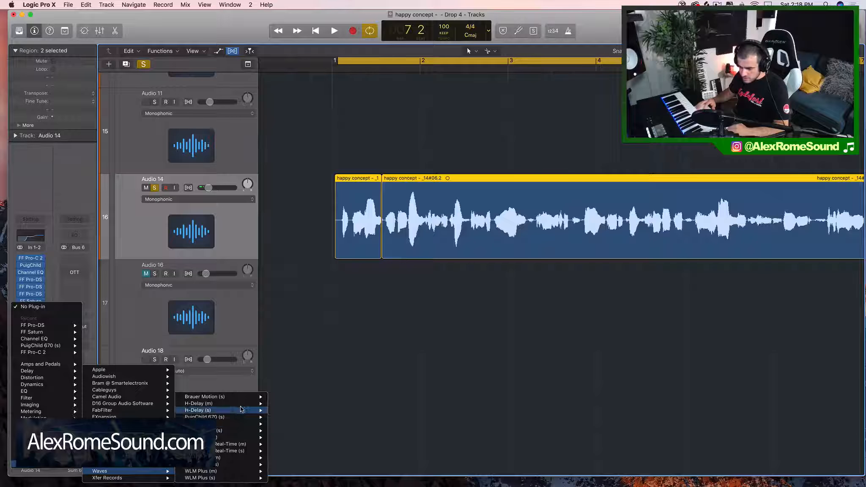
mouse_move(246, 399)
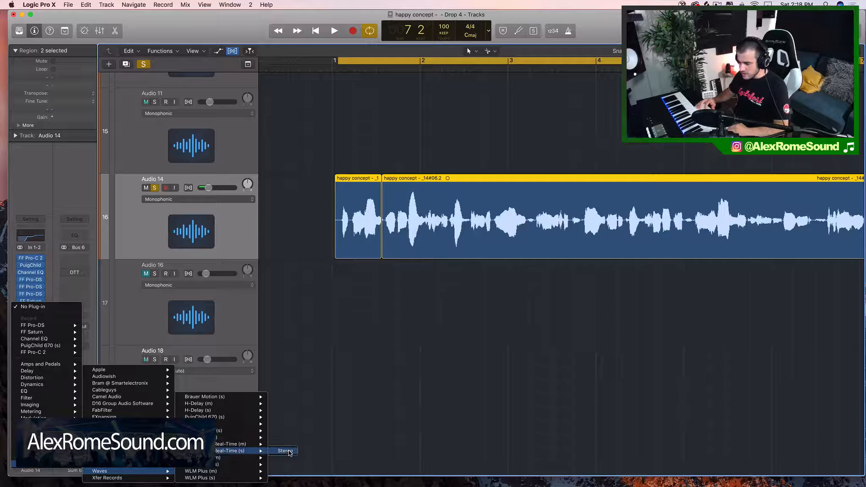
click(285, 450)
drag(223, 28, 662, 111)
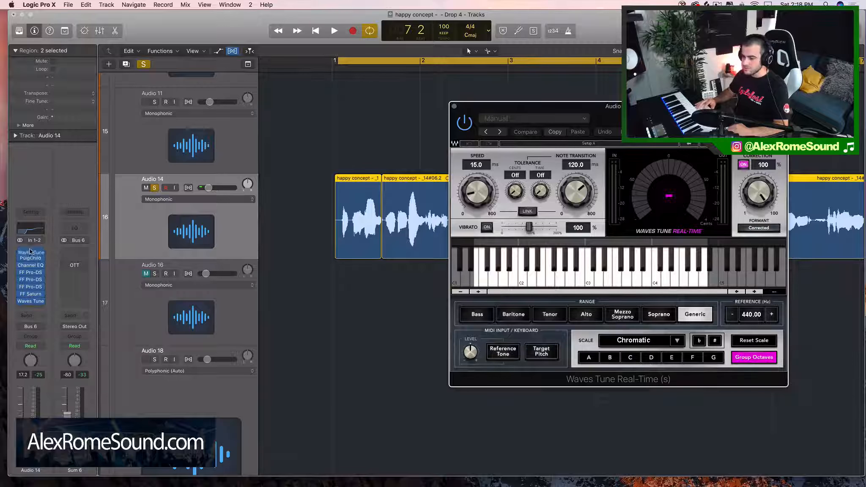
Move Waves Tune Real-Time to the first insert slot above Pro-C 2, leaving only its window open.
drag(30, 251, 30, 249)
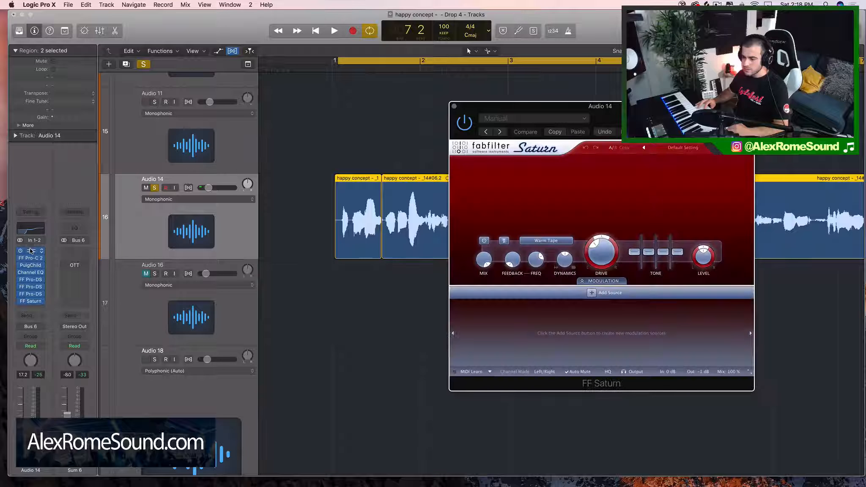
click(37, 250)
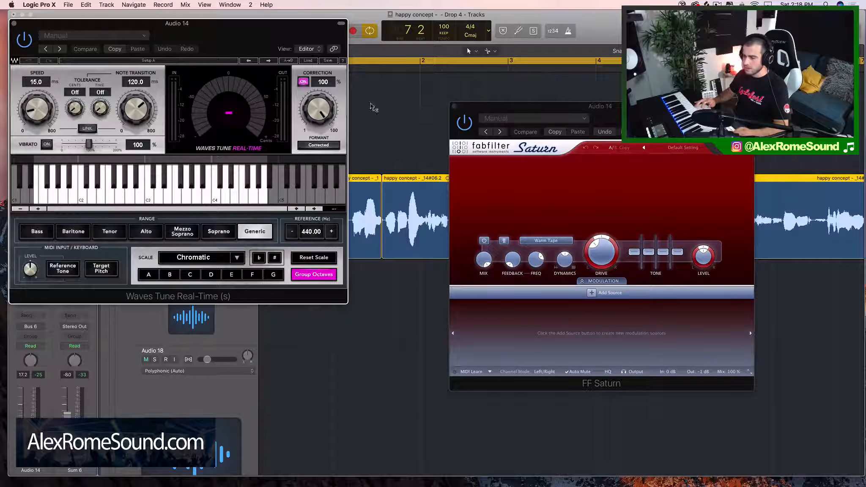
click(455, 106)
drag(244, 38, 606, 102)
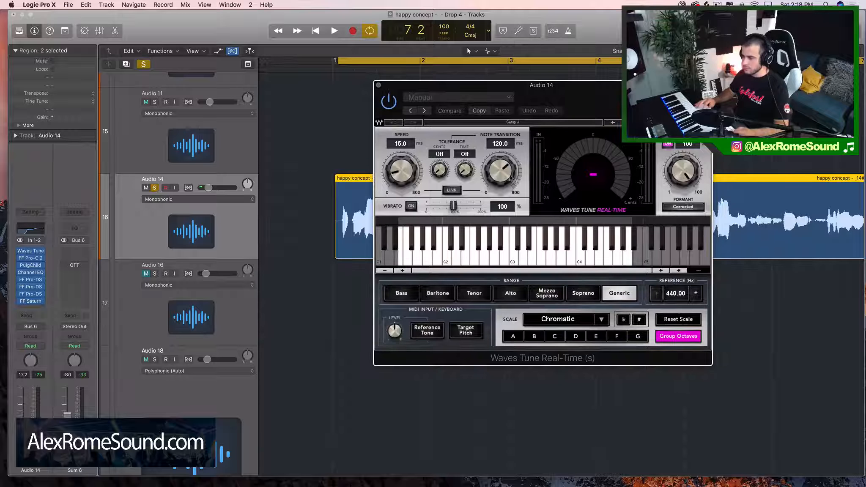
Set the Waves Tune Real-Time note transition to 39 ms and the scale to B Major, and audition the vocal briefly.
drag(510, 178, 510, 198)
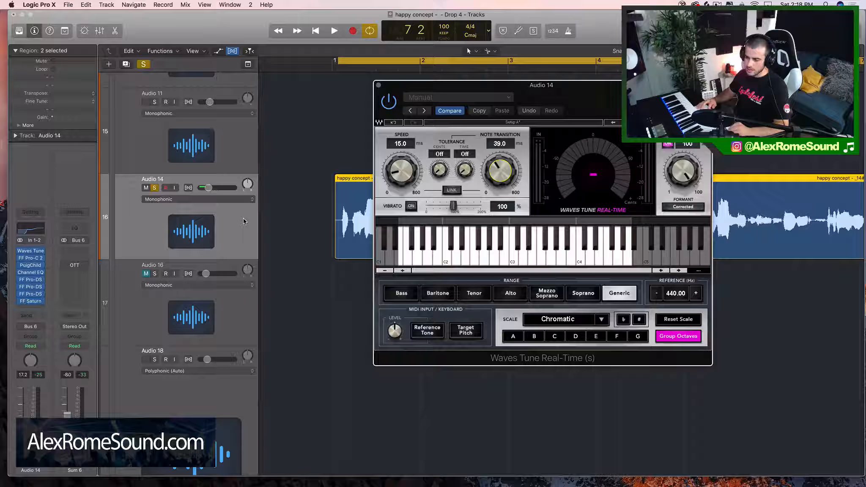
click(306, 212)
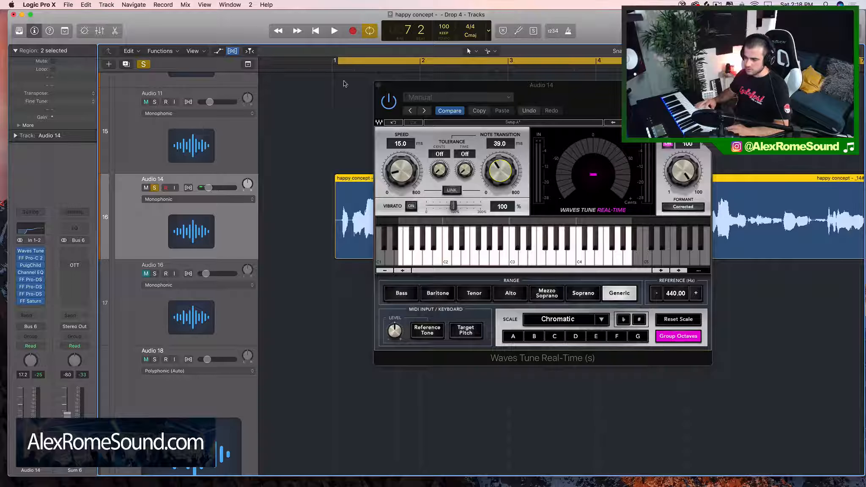
click(600, 320)
click(571, 317)
click(534, 336)
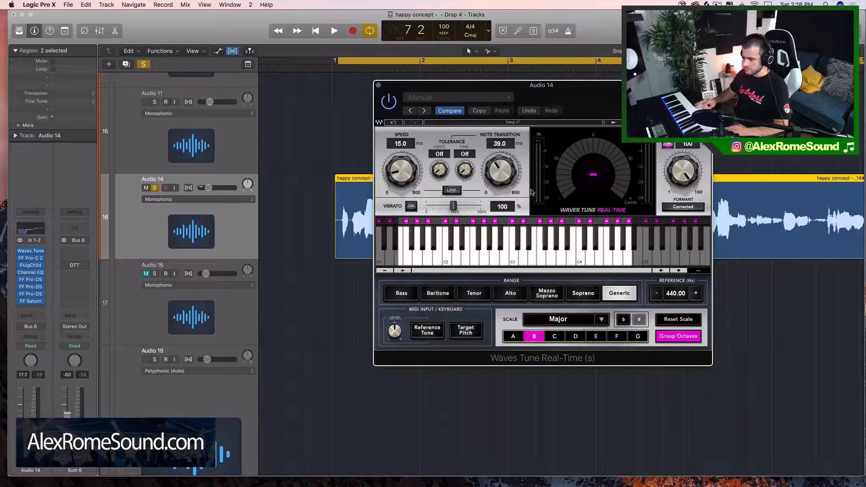
key(space)
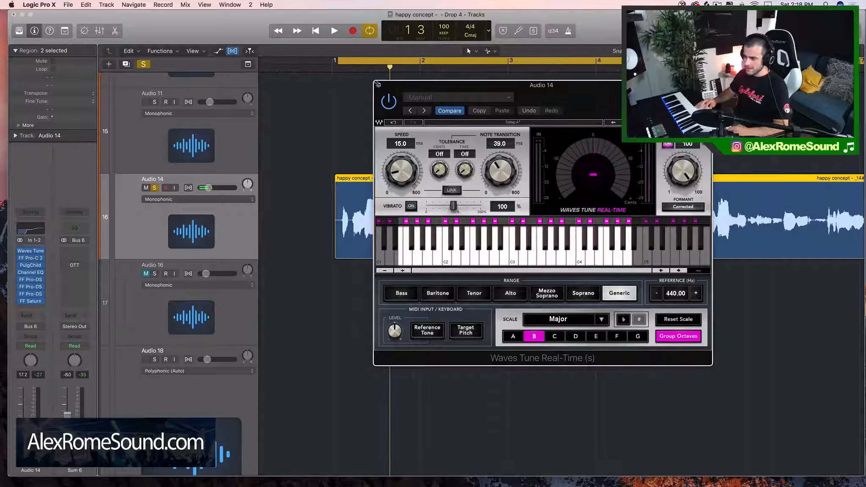
click(377, 84)
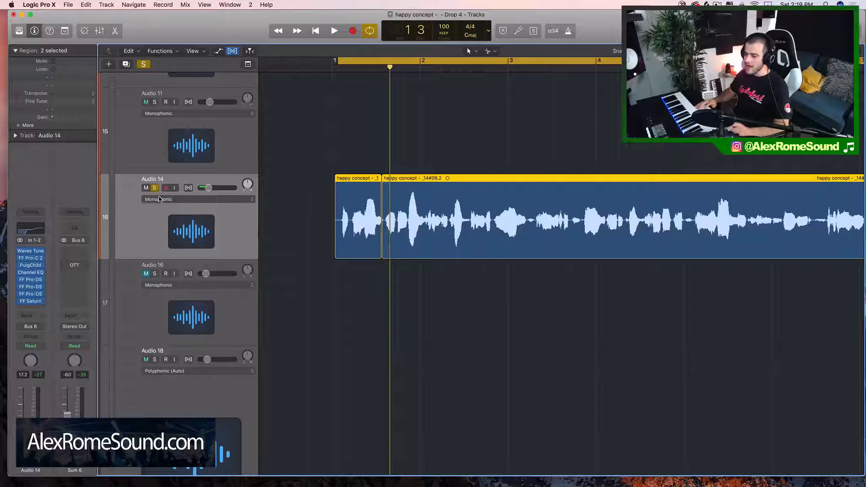
Select the short first vocal region on Audio 14 and audition it.
click(367, 210)
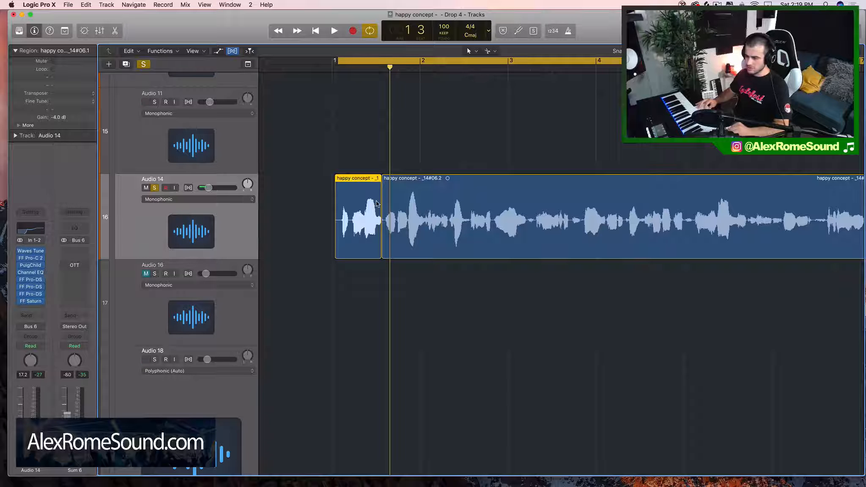
key(space)
key(space)
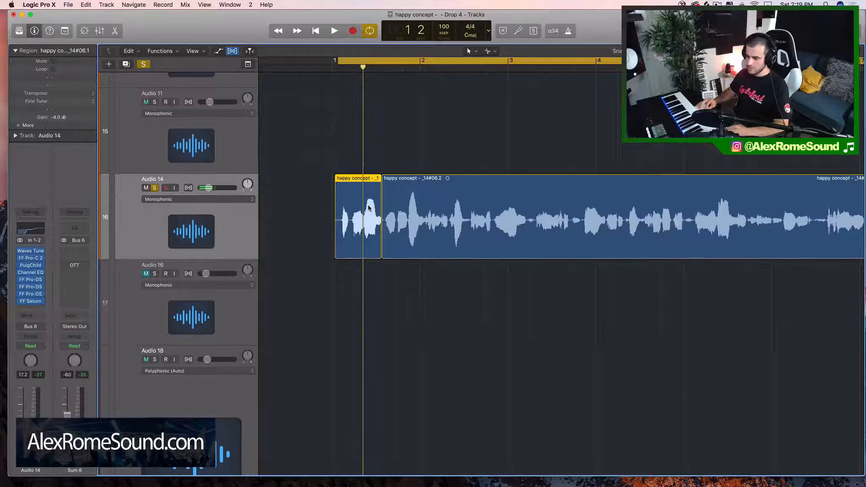
Open the short first vocal region on Audio 14 for editing, turn on Flex in Flex Pitch mode, and audition it.
double_click(368, 208)
click(214, 114)
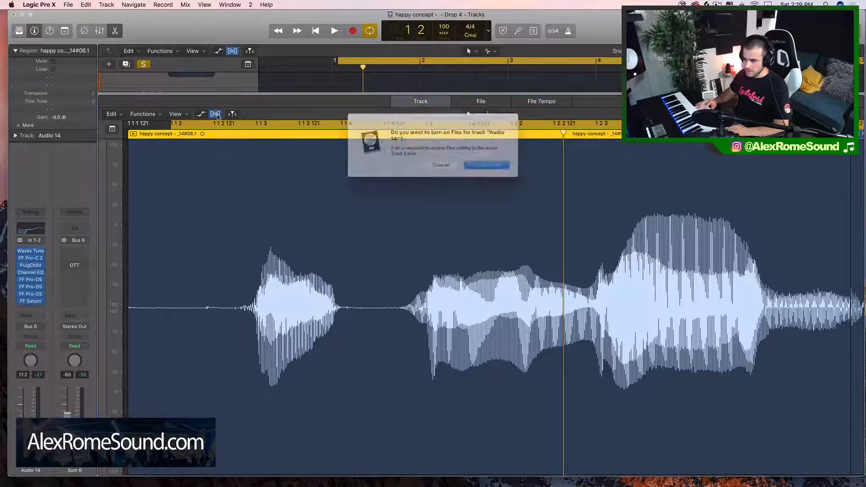
click(503, 166)
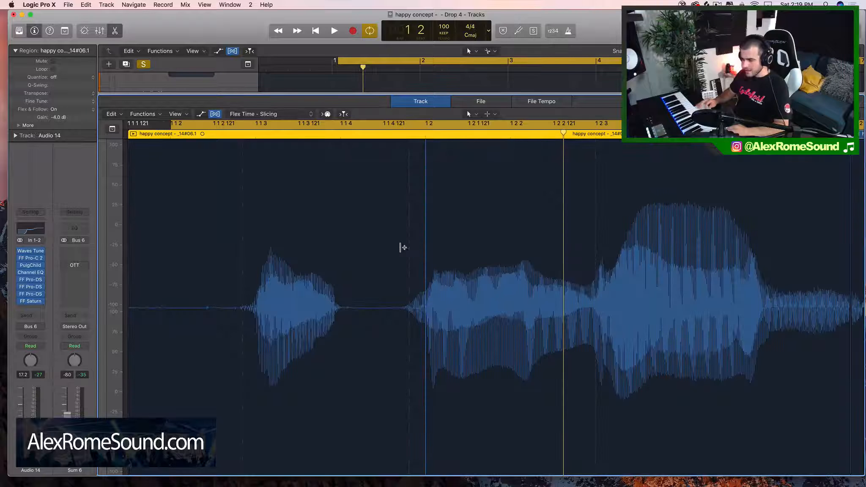
click(296, 117)
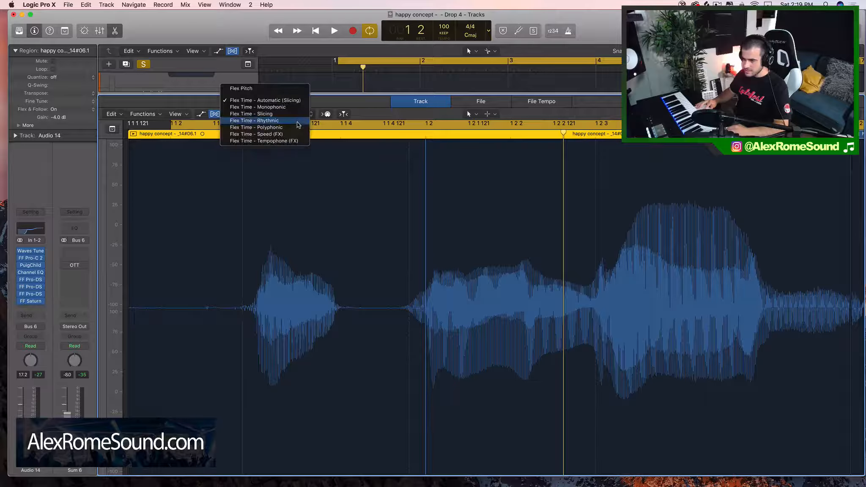
click(301, 224)
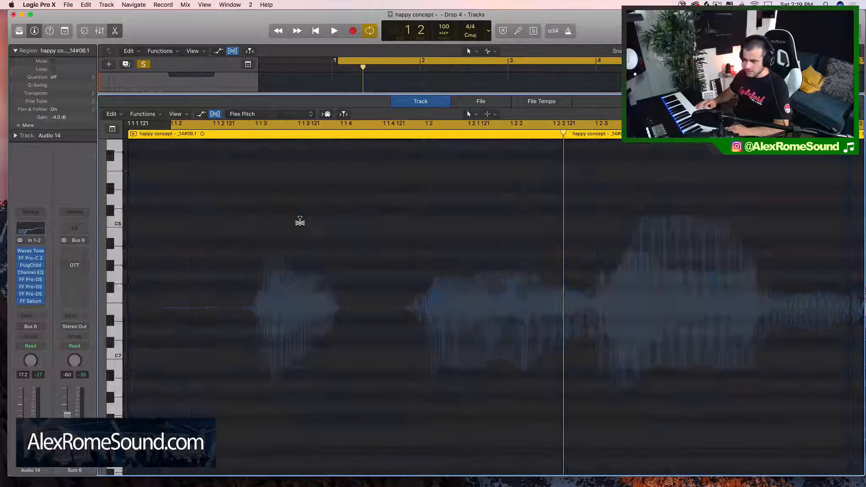
key(space)
key(space)
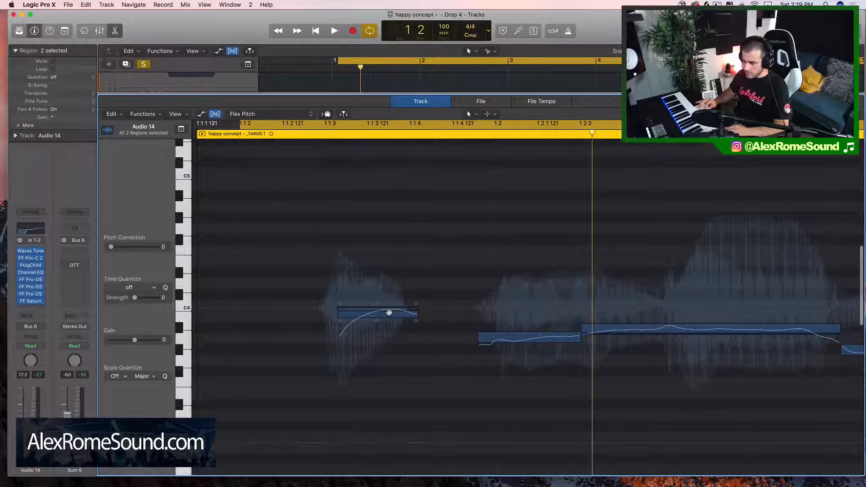
Raise the first Flex Pitch note about two semitones, fine-tune it to the note's centre, and audition the change.
drag(388, 312, 389, 291)
key(space)
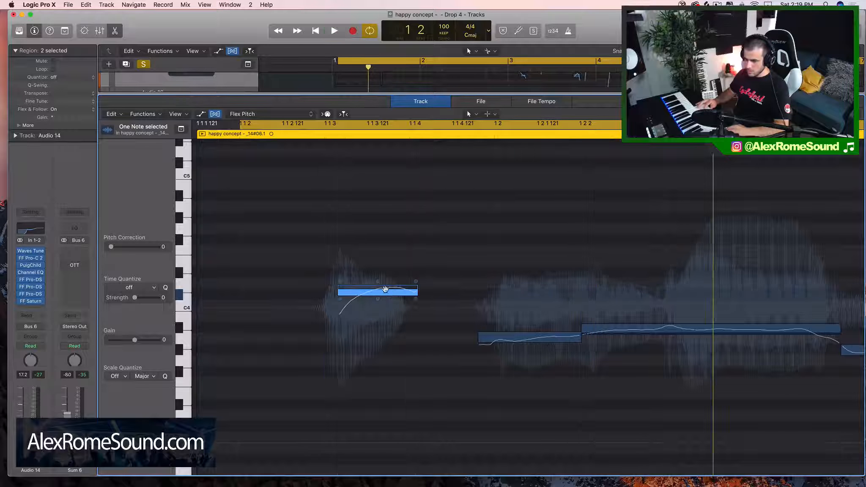
key(space)
key(space)
mouse_move(380, 275)
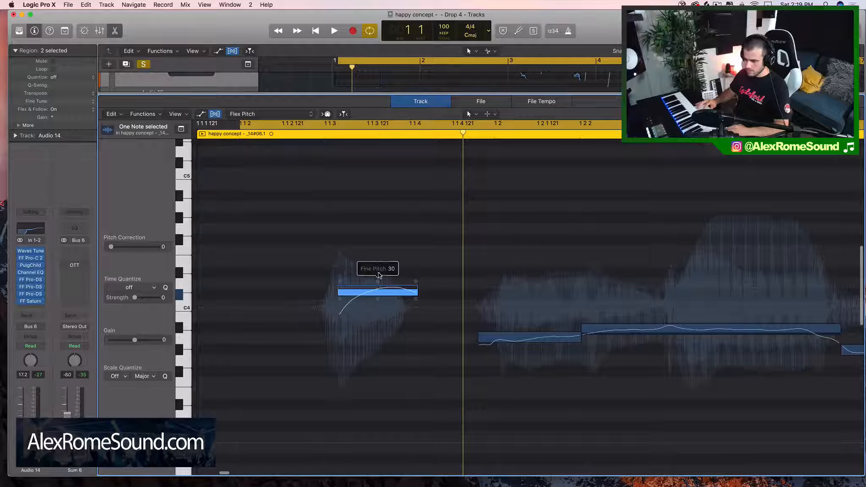
drag(378, 284, 378, 290)
key(space)
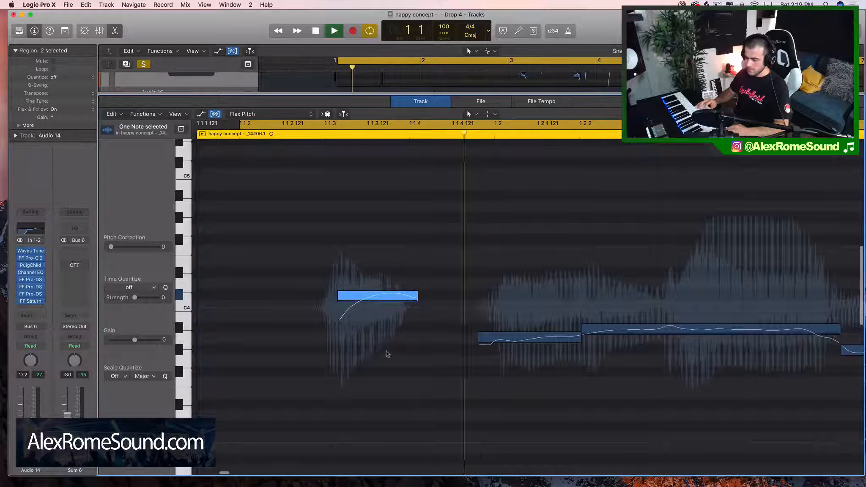
Reduce the first note's vibrato to 36% and check the note by playing it back.
mouse_move(378, 307)
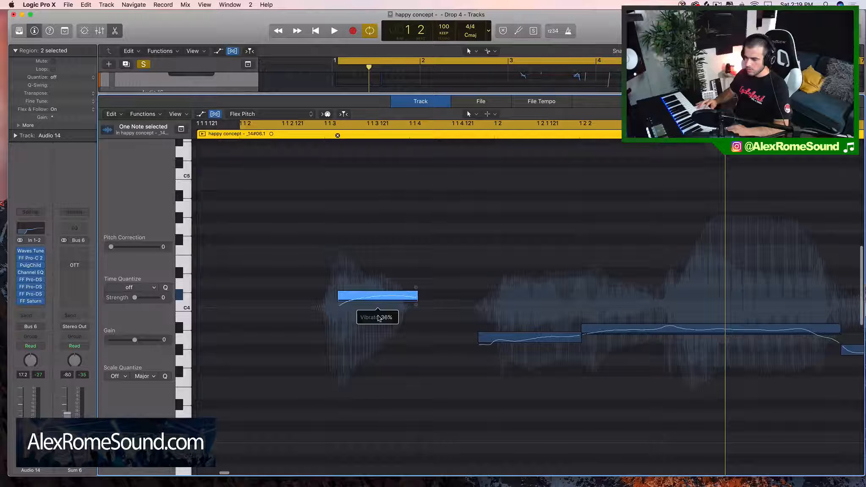
key(space)
mouse_move(379, 290)
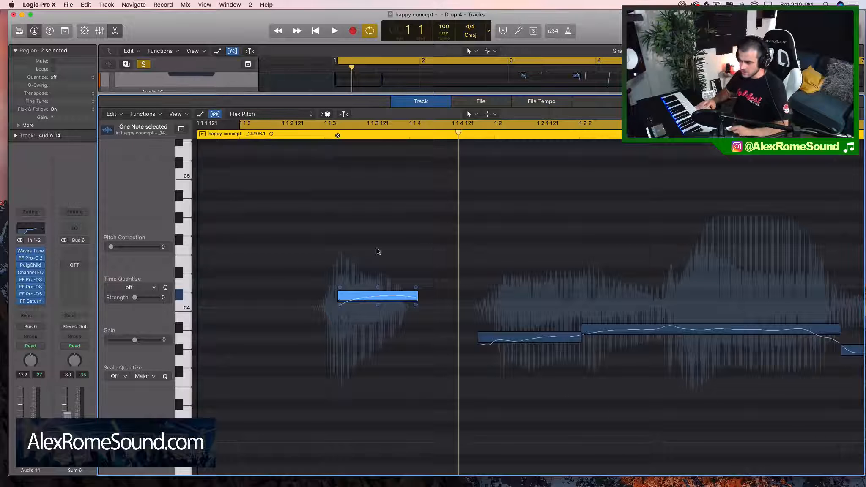
drag(378, 292, 382, 259)
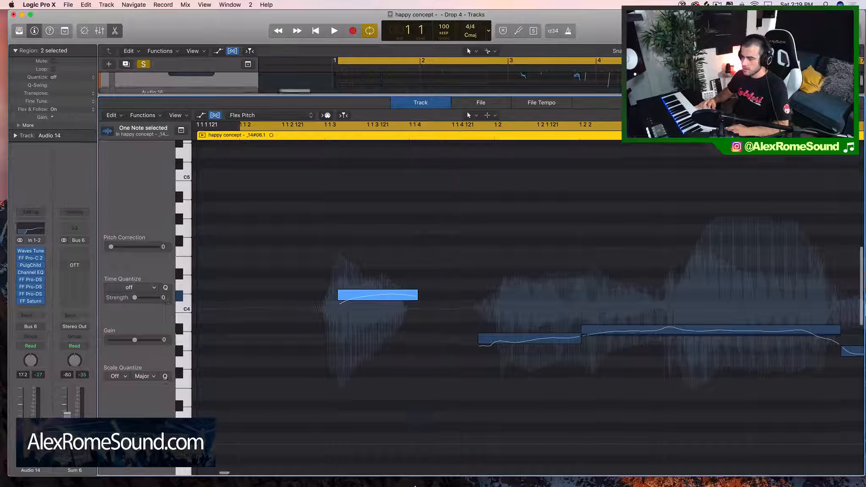
Close the Flex Pitch editor, unsolo Audio 14, and play the vocal with the full mix from bar 1.
key(e)
click(307, 186)
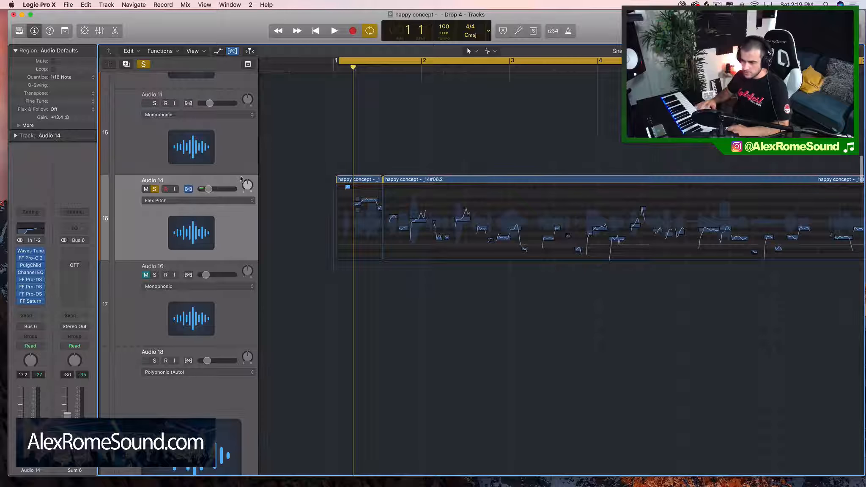
scroll(226, 173, up, 2)
click(155, 233)
key(space)
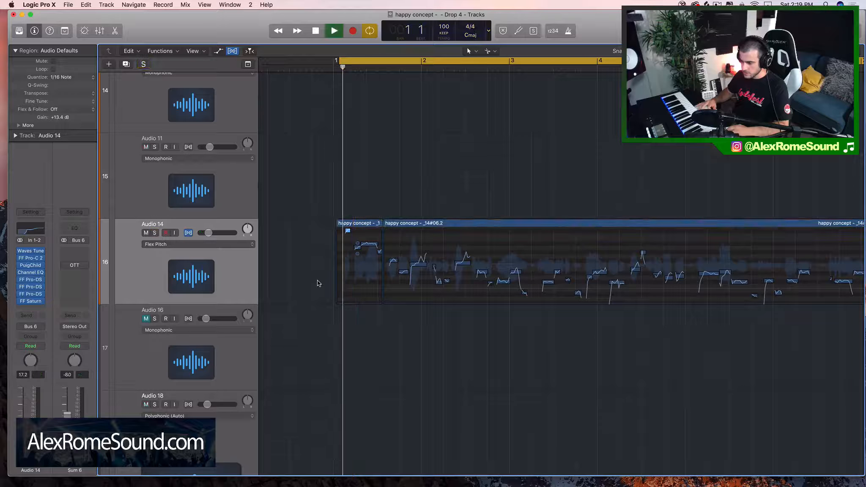
scroll(311, 284, down, 5)
key(space)
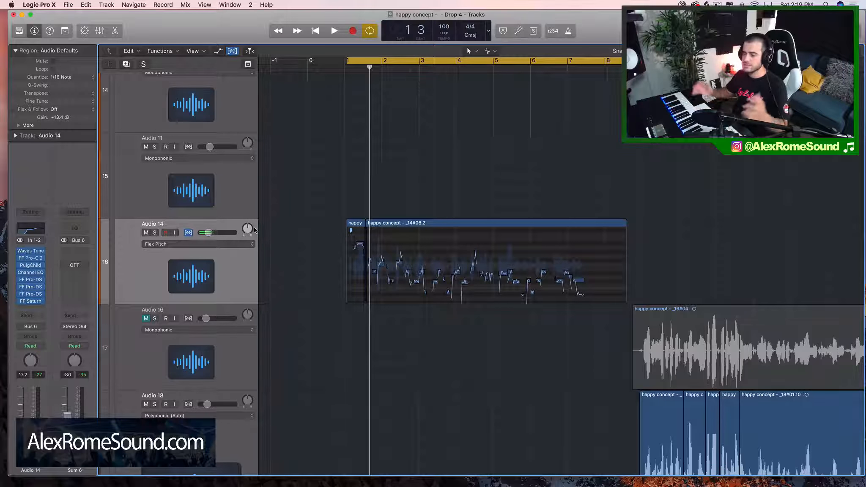
scroll(254, 230, up, 2)
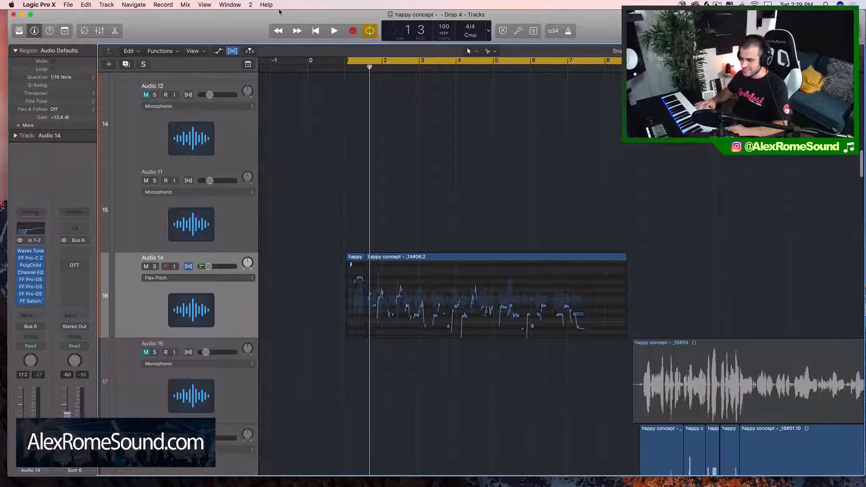
click(354, 60)
key(space)
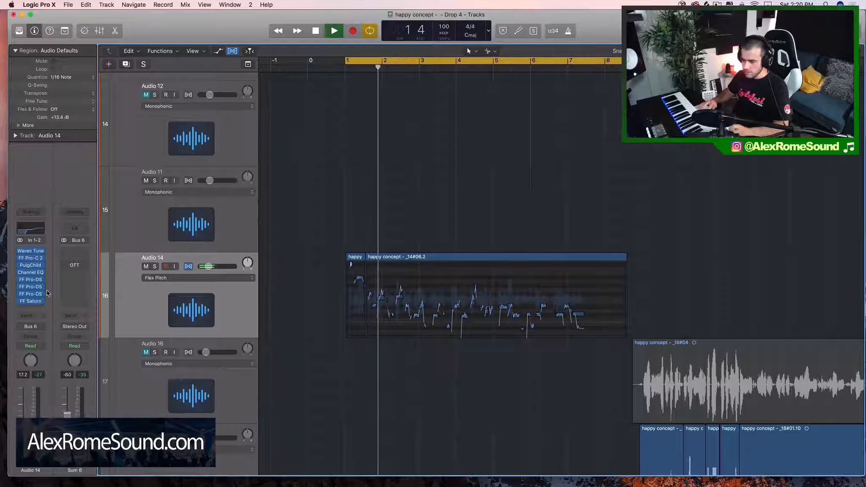
Insert ChromaVerb after FF Saturn on Audio 14 and turn off the Flex display in the track area.
click(36, 305)
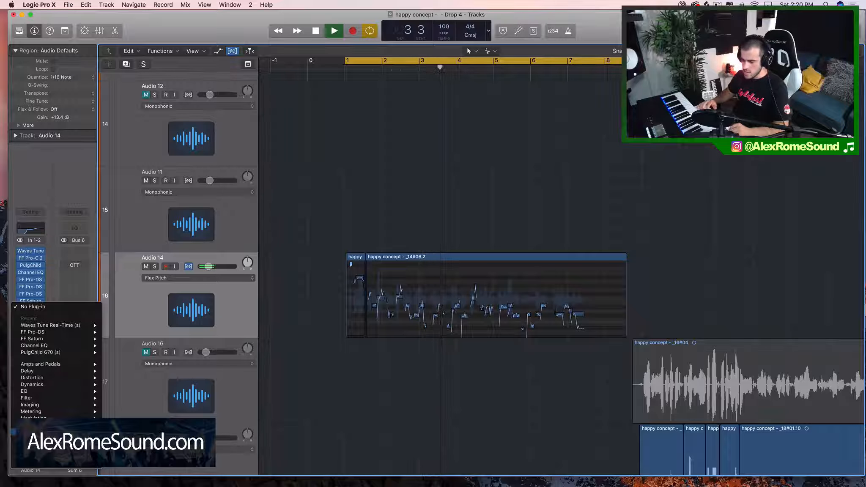
click(323, 421)
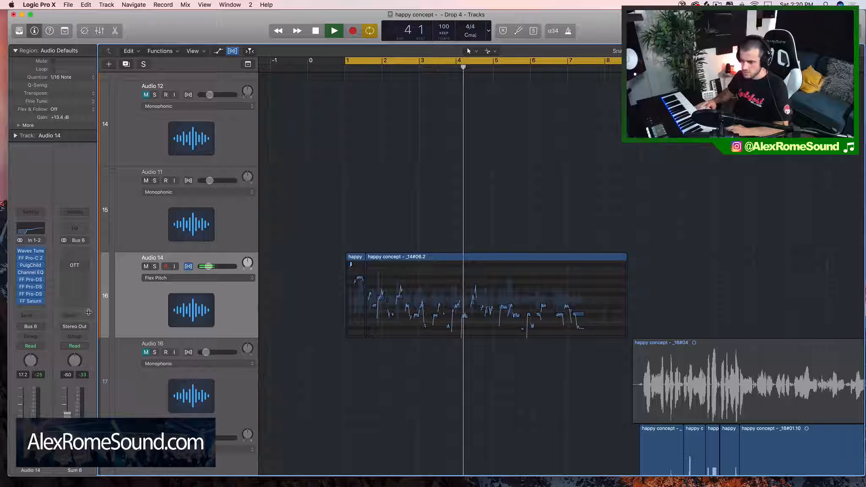
click(43, 310)
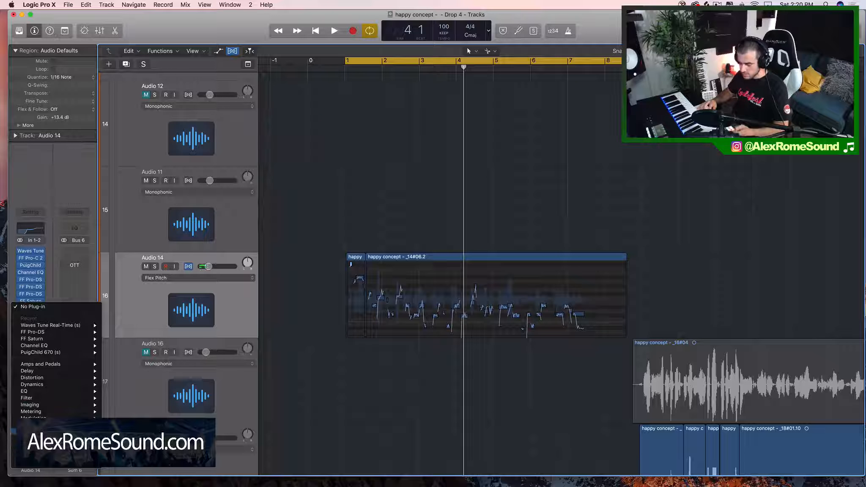
click(299, 358)
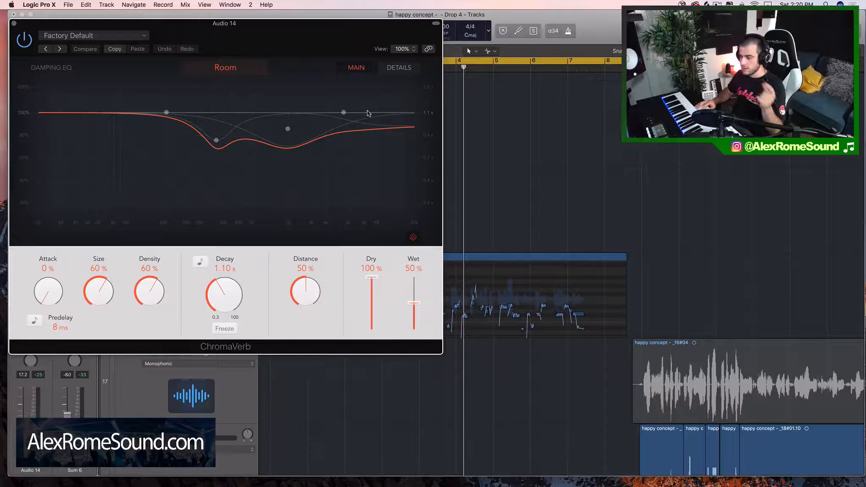
drag(310, 35, 714, 119)
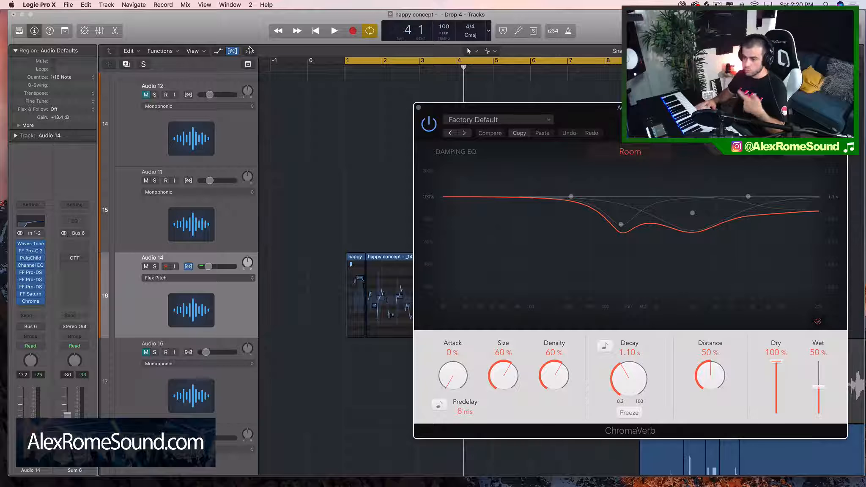
click(232, 51)
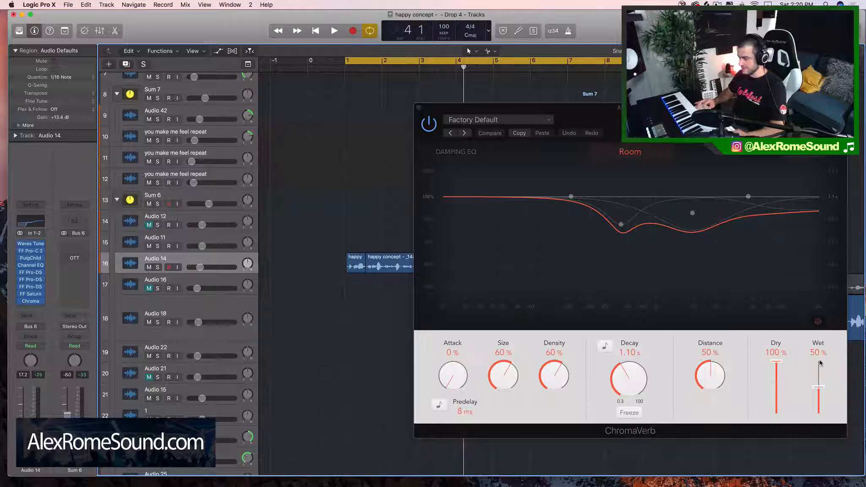
Set ChromaVerb's wet to 0%, size and density to 100% and decay to 2.20 s, raising damping bands to 0.87x at 1960 Hz and 0.85x at 540 Hz.
drag(812, 382, 822, 454)
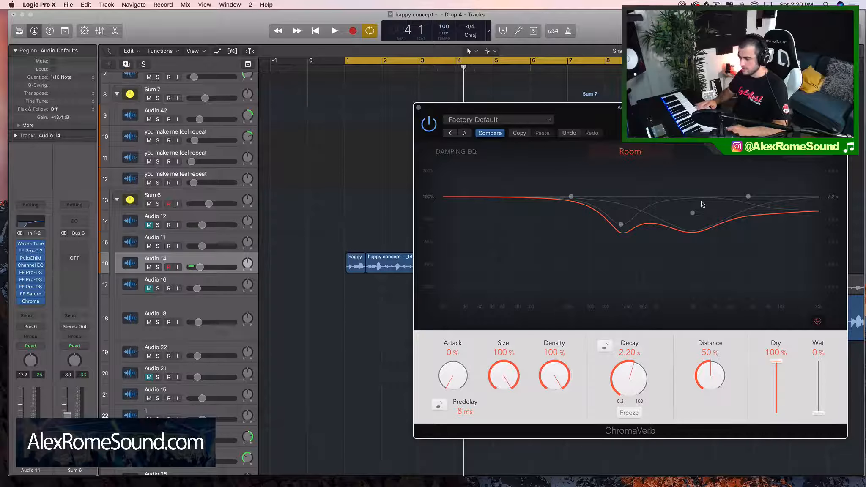
drag(692, 213, 695, 194)
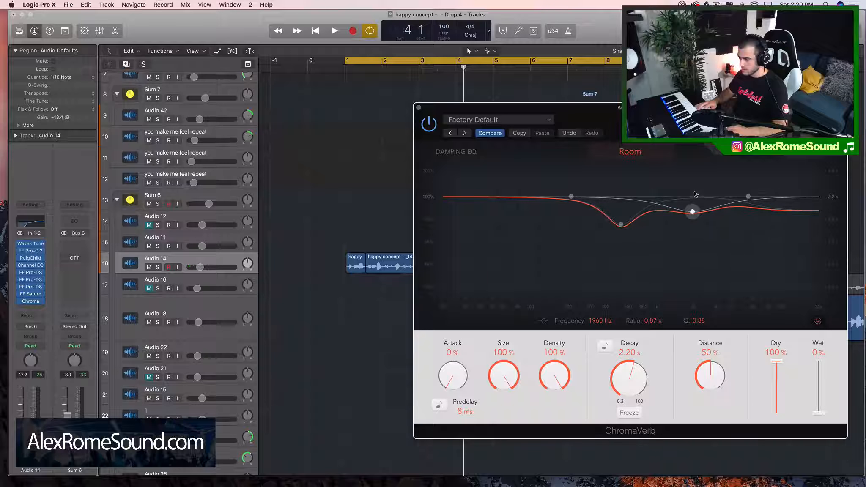
drag(620, 224, 621, 212)
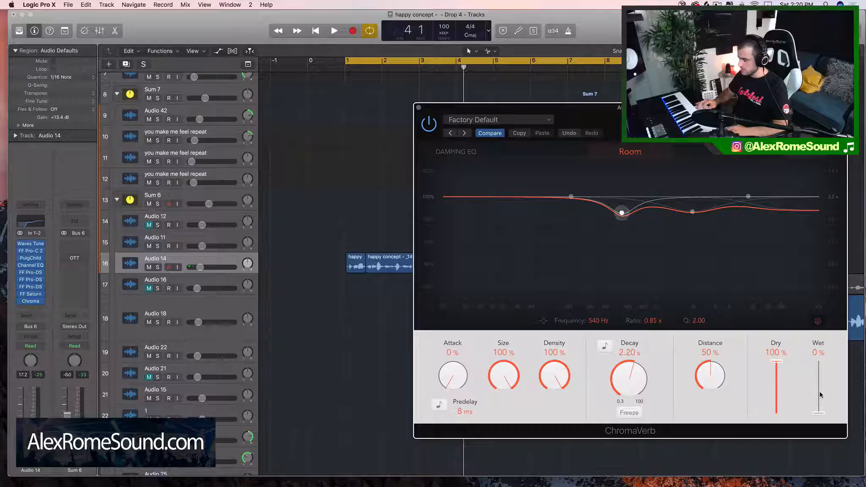
Raise the ChromaVerb wet level to 8% during playback, and close its window.
key(space)
drag(819, 412, 819, 408)
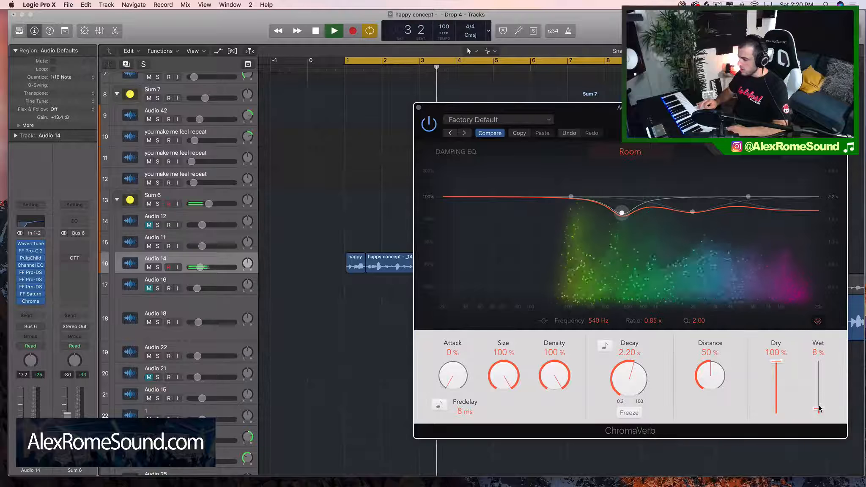
click(418, 109)
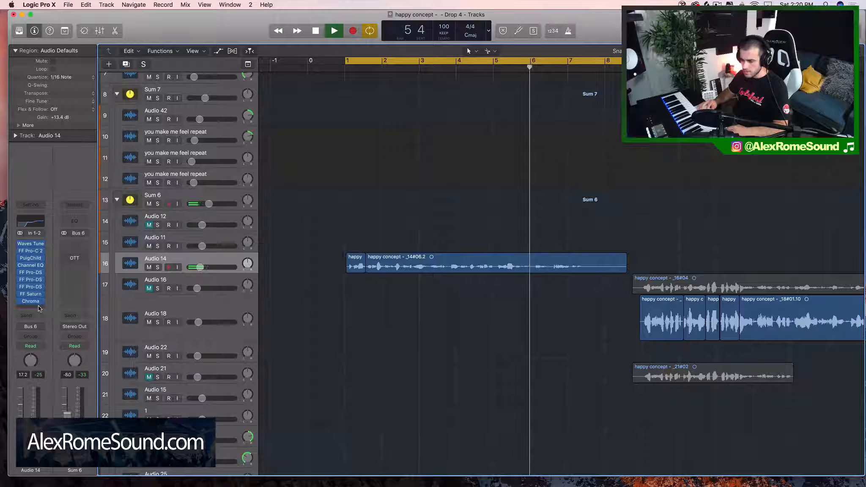
key(space)
Insert a stereo Waves H-Delay between FF Saturn and ChromaVerb on Audio 14, moving its window clear of the track headers.
mouse_move(32, 304)
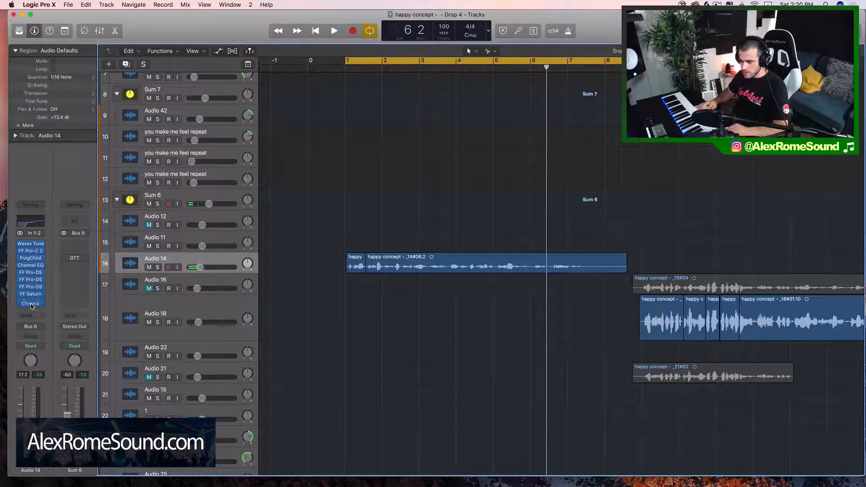
drag(31, 304, 32, 305)
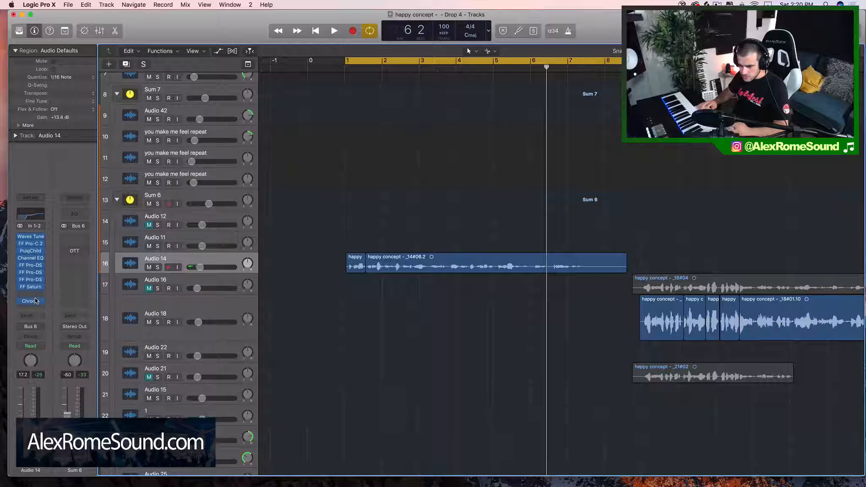
click(36, 294)
click(38, 291)
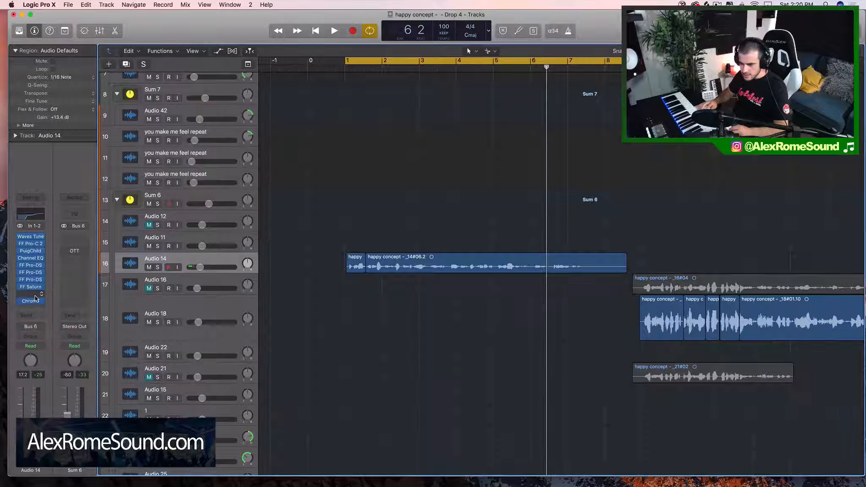
click(35, 296)
mouse_move(42, 449)
mouse_move(148, 470)
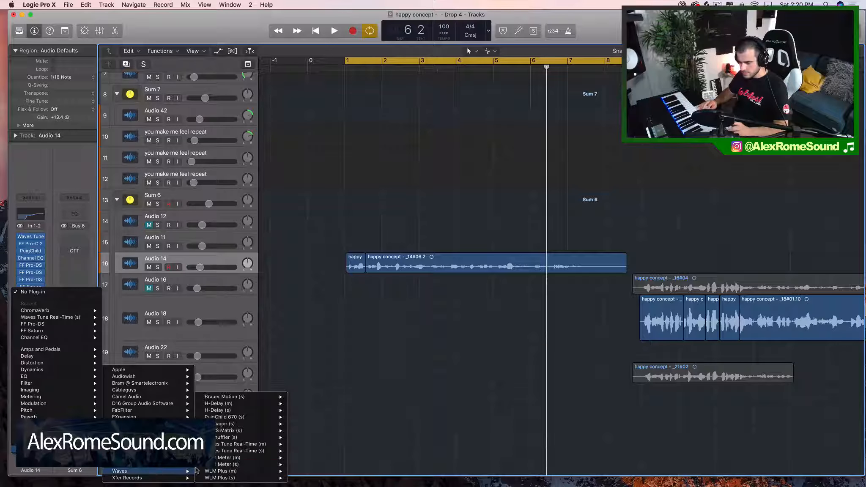
mouse_move(262, 412)
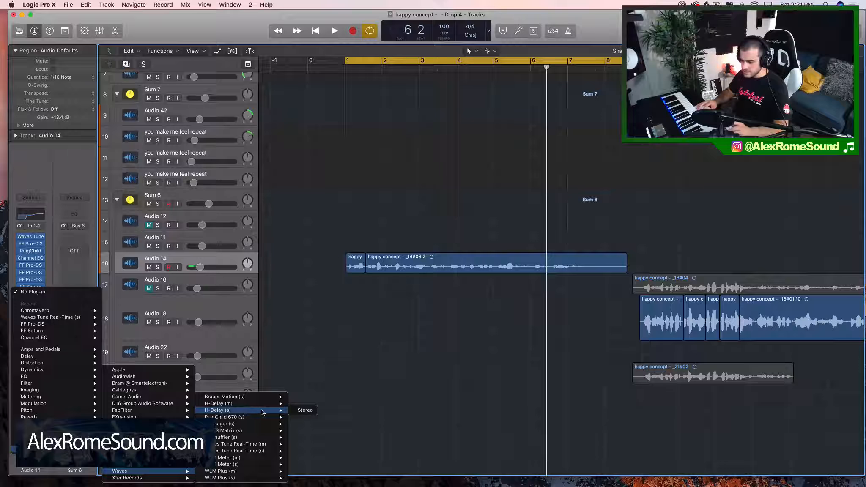
click(301, 413)
drag(196, 26, 594, 110)
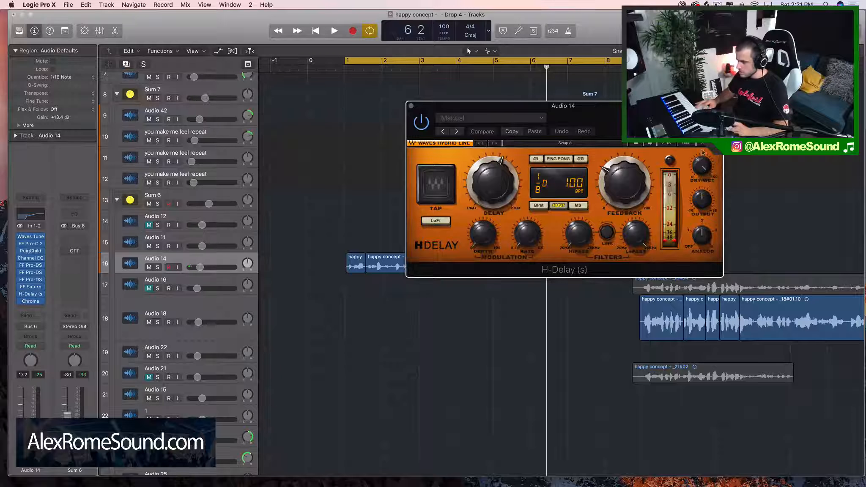
Set H-Delay to a host-synced 1/4 ping-pong delay, lowering its dry/wet mix and raising the HiPass filter, and start playback from the beginning.
drag(701, 166, 702, 186)
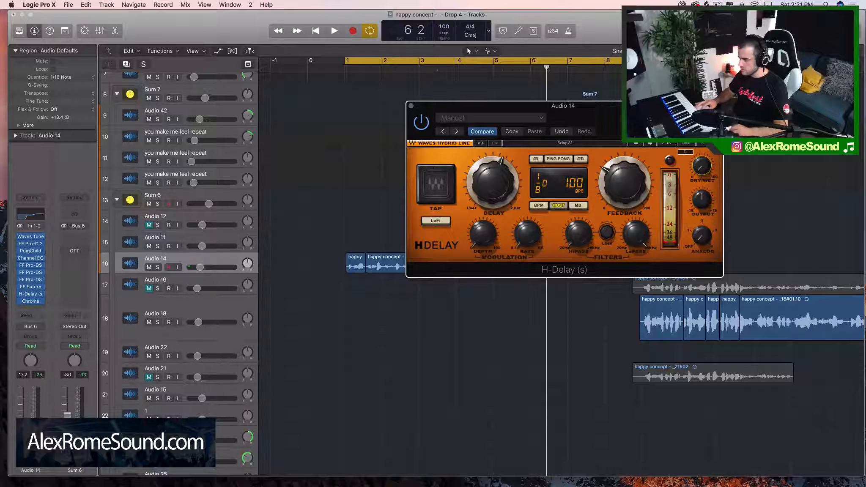
click(565, 160)
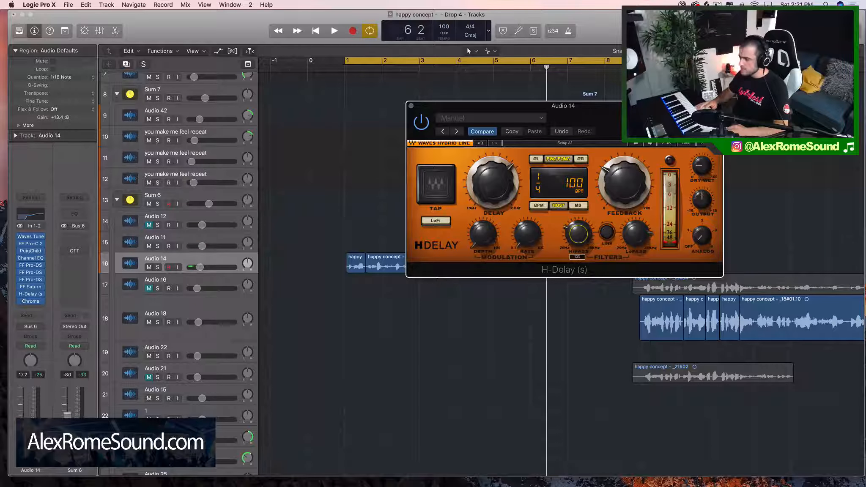
key(Return)
key(space)
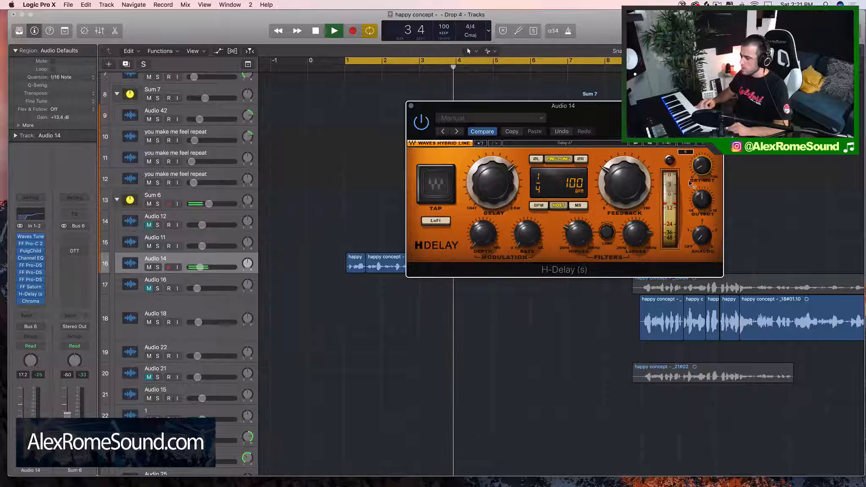
Lower H-Delay's LoPass filter and fine-tune its dry/wet mix during playback, and close its window.
drag(634, 240, 635, 256)
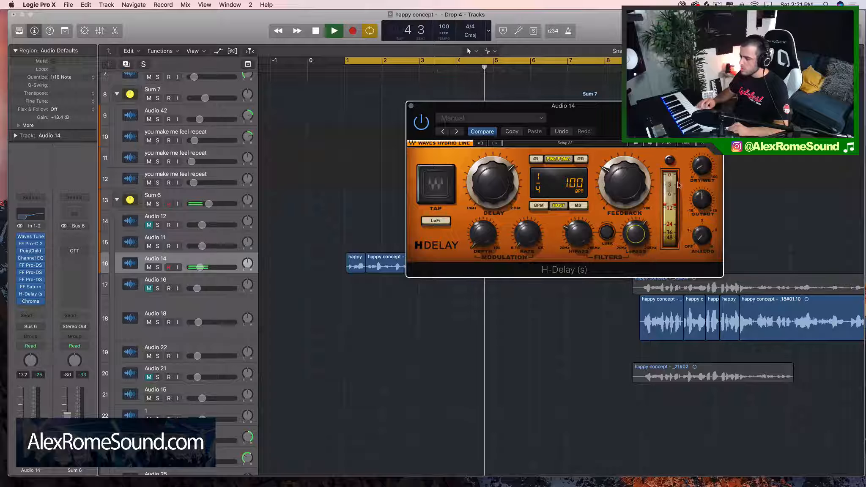
drag(702, 164, 704, 169)
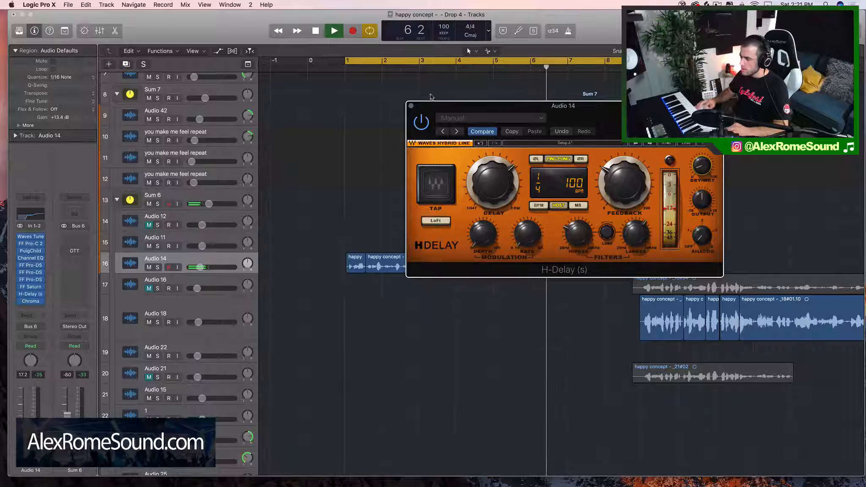
click(411, 106)
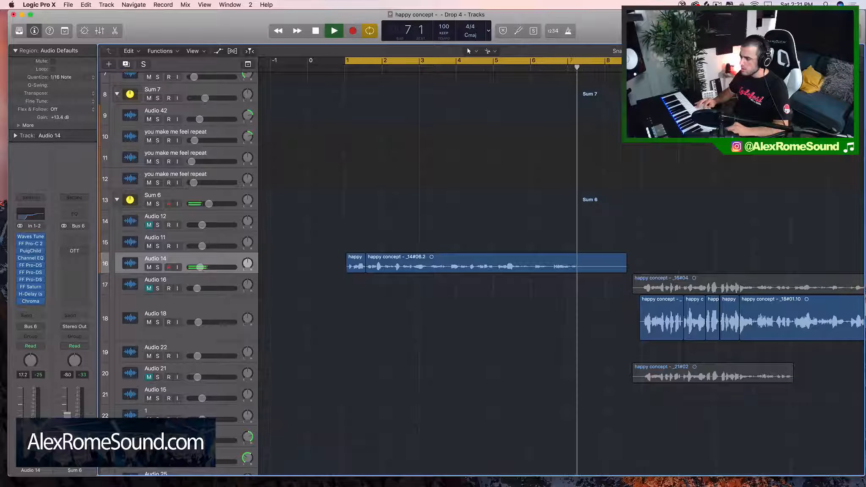
key(space)
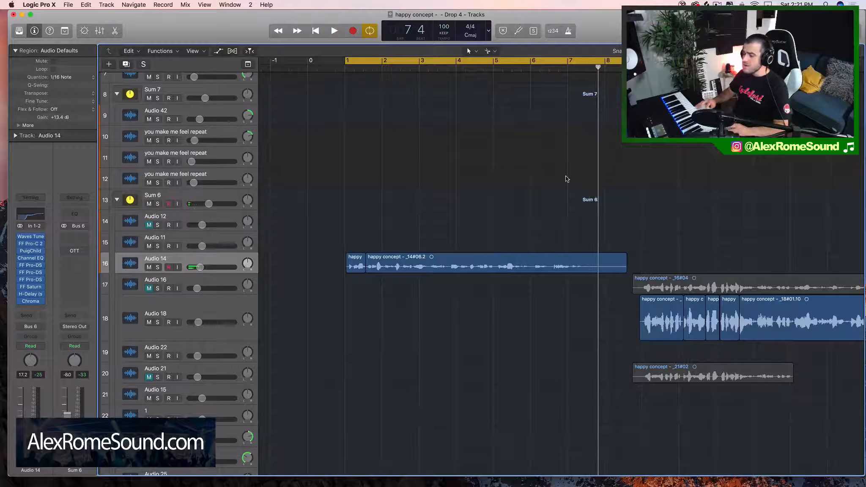
Move the five vocal regions from the Audio 18 track up onto Audio 14, keeping their timing after the first phrase.
key(super+Left)
scroll(567, 179, right, 7)
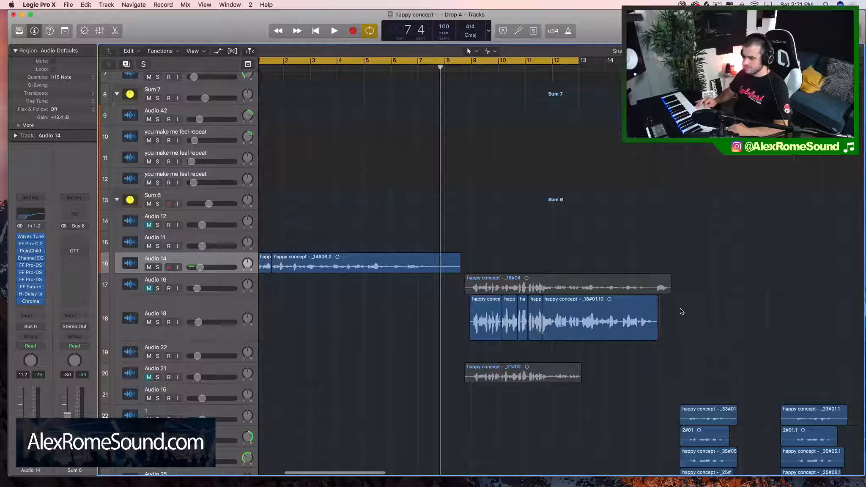
drag(711, 318, 508, 266)
scroll(468, 317, up, 5)
key(super+Left)
alt+scroll(509, 267, down, 5)
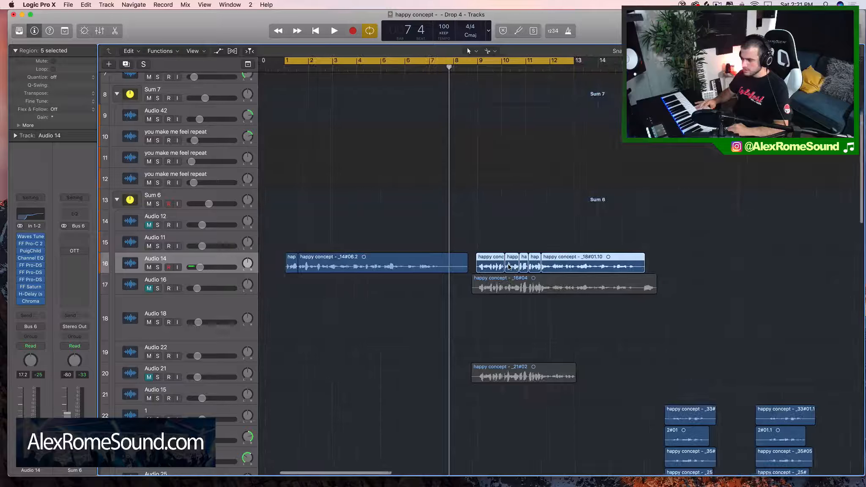
scroll(509, 267, left, 1)
click(513, 219)
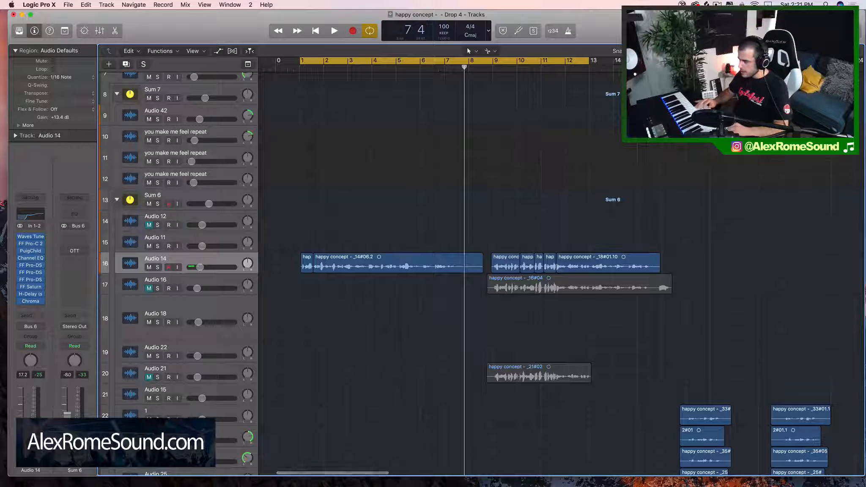
Enlarge the track heights, set the cycle range to bars 9 to 17, and play back the second vocal phrase on Audio 14.
key(super+Down)
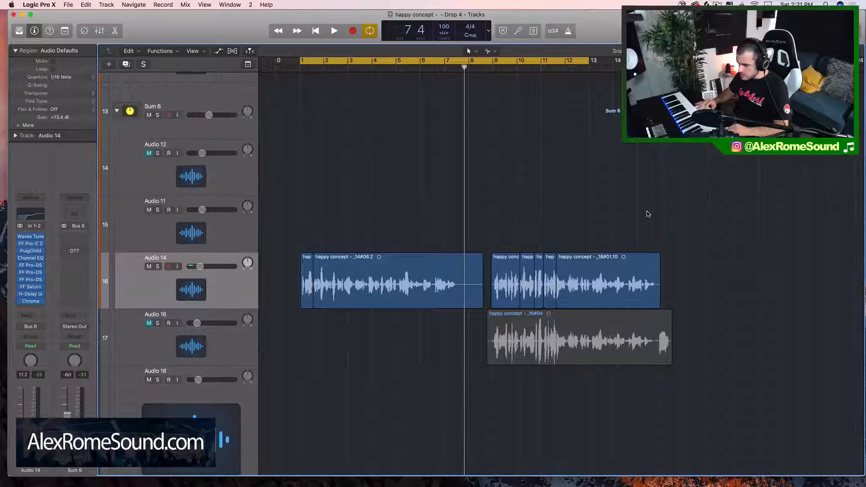
drag(493, 60, 676, 62)
key(space)
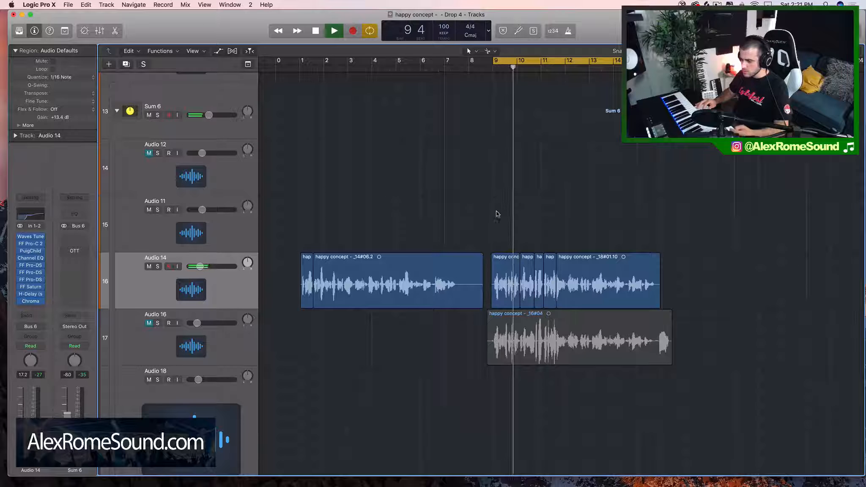
scroll(496, 214, right, 1)
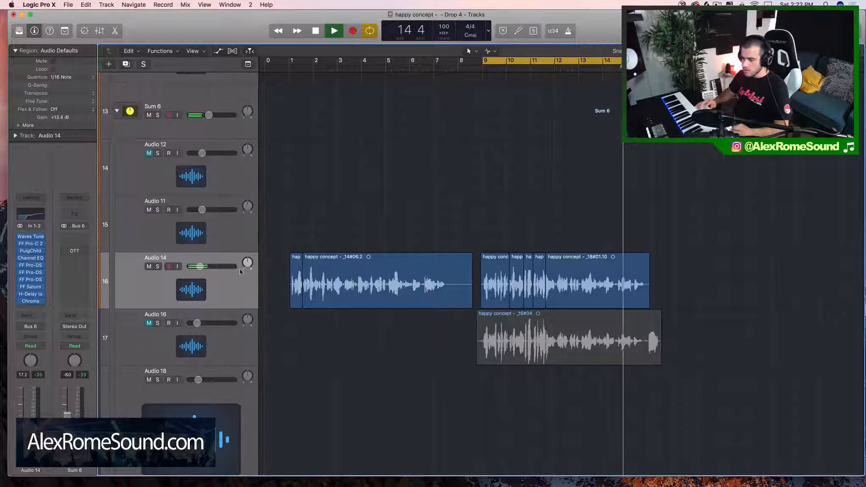
key(space)
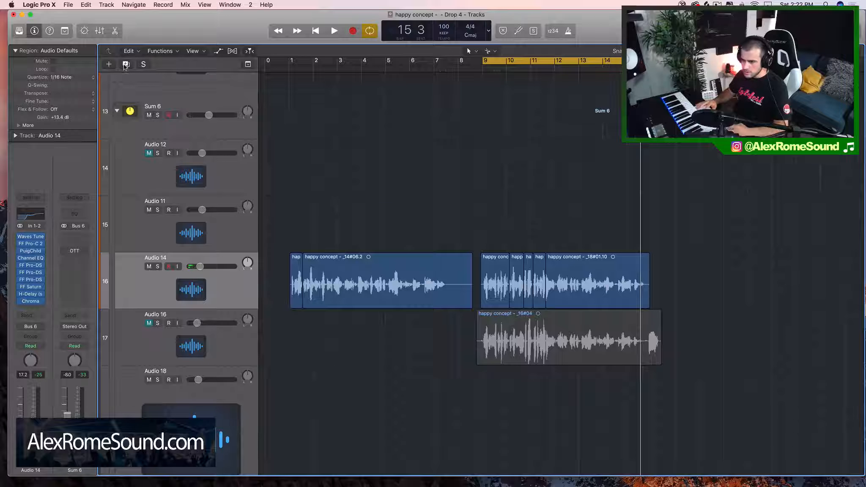
Create a new track below Audio 14 with the same plug-in settings, and move the _16#04 region from Audio 16 onto it.
key(super+d)
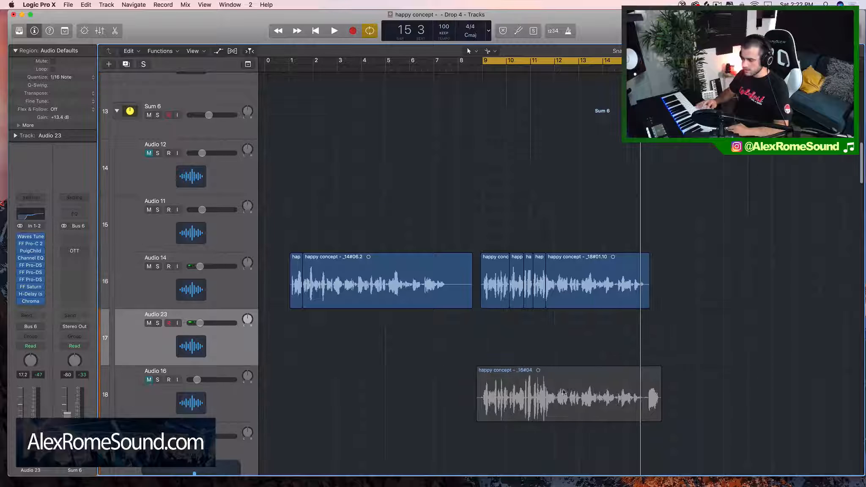
drag(562, 391, 520, 343)
Align the _16#04 region on Audio 23 in time with the vocal waveform on Audio 14 above it.
key(super+Right)
key(super+Right)
key(super+Right)
key(super+Right)
scroll(514, 342, left, 10)
key(super+Right)
key(super+Right)
drag(519, 343, 555, 350)
key(super+Right)
scroll(555, 350, right, 7)
key(super+Left)
key(super+Left)
key(super+Left)
key(super+Left)
key(super+Left)
key(super+Left)
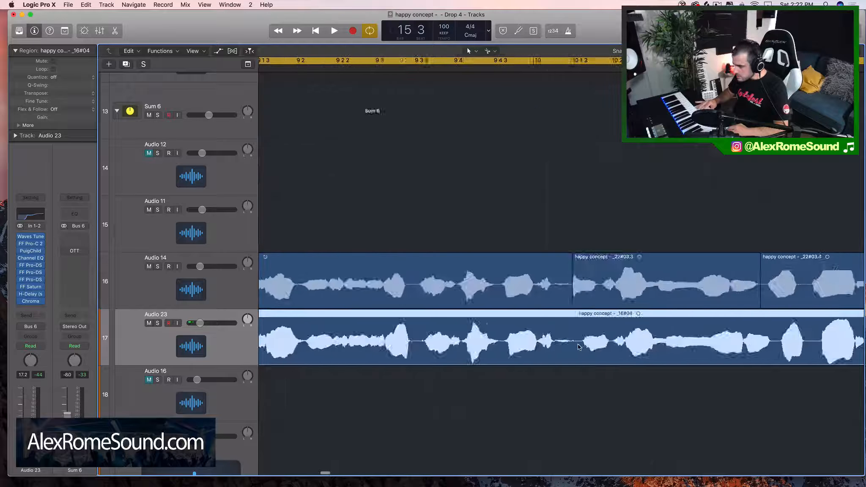
scroll(578, 347, left, 5)
Lower the Audio 23 fader to -20.5 dB during playback, and delete the _16#04 region along with its audio file.
key(space)
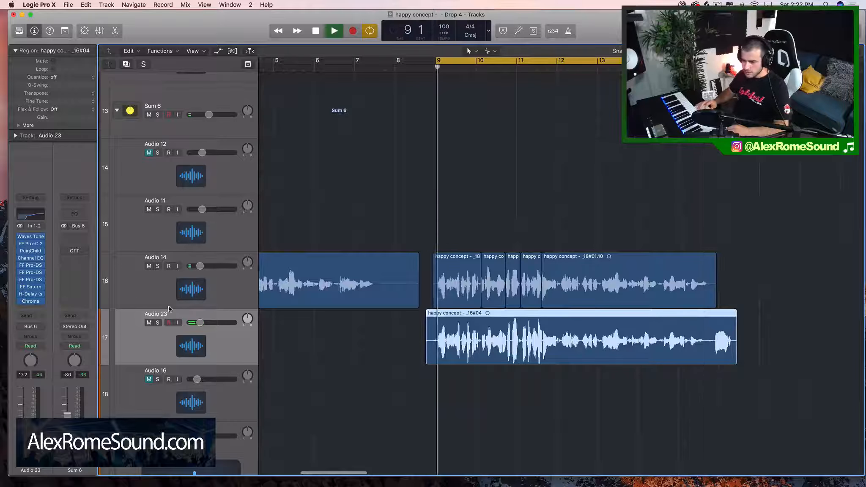
drag(200, 322, 198, 322)
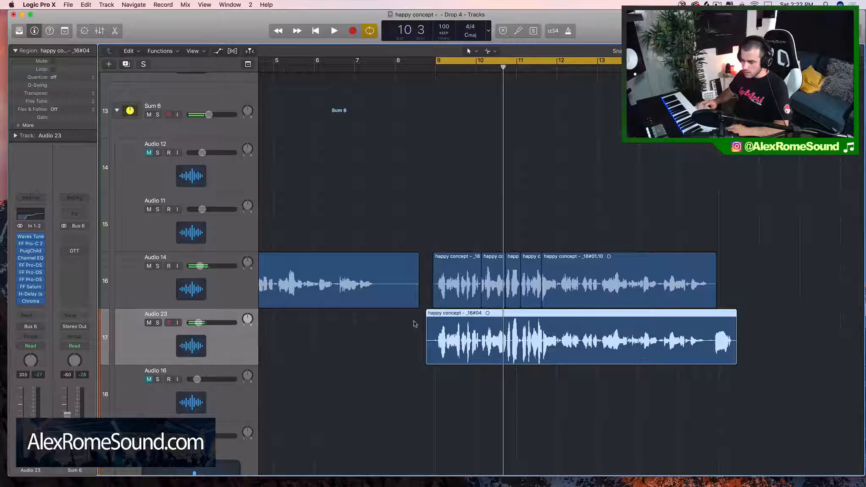
key(Delete)
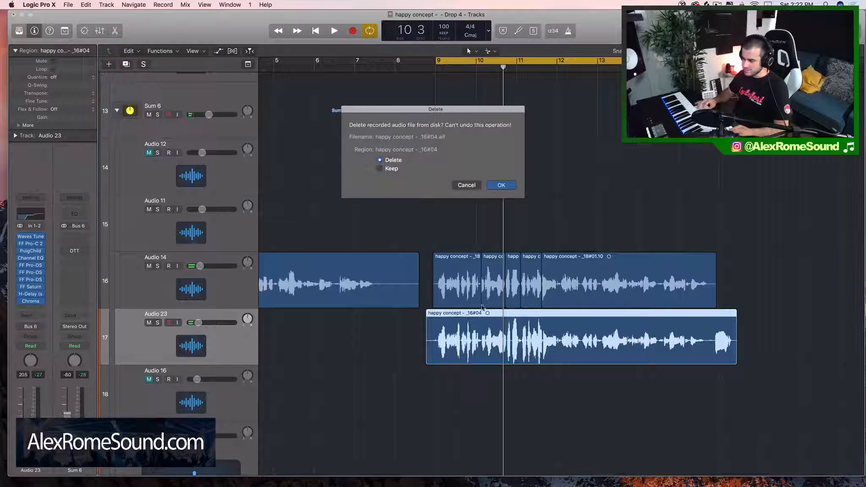
click(495, 194)
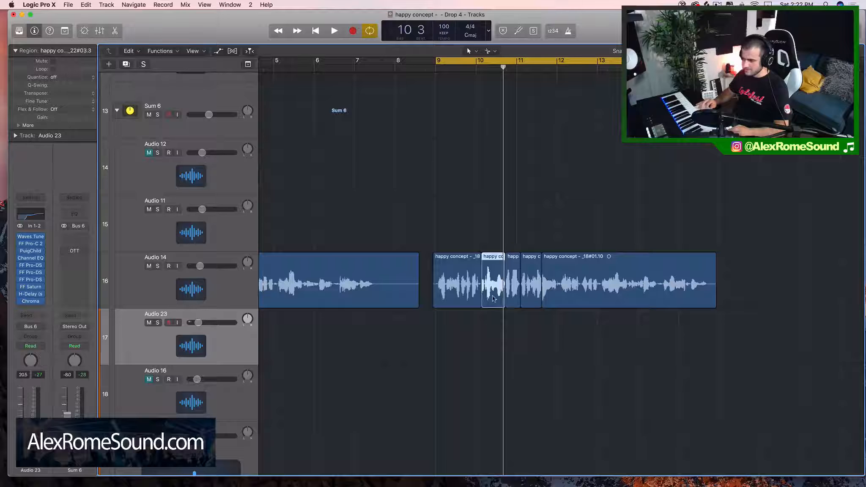
Listen to the second Audio 14 phrase on its own through its last region, with cycle mode turned off.
drag(496, 322, 487, 266)
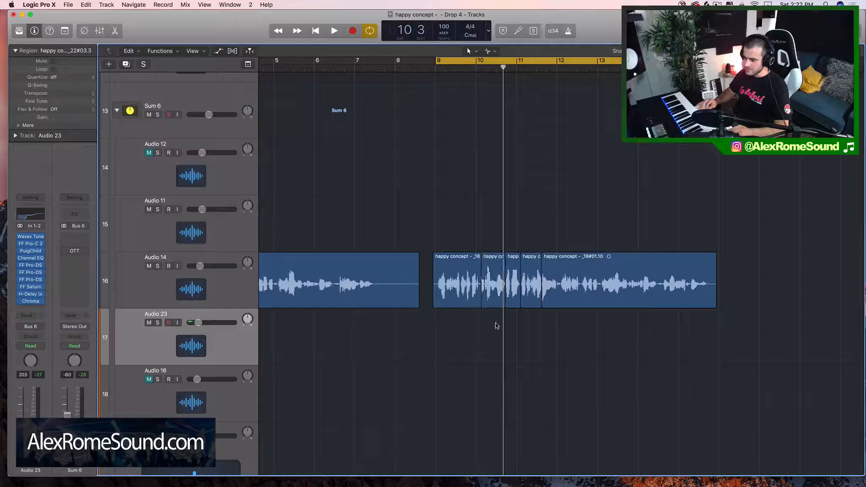
drag(456, 236, 529, 292)
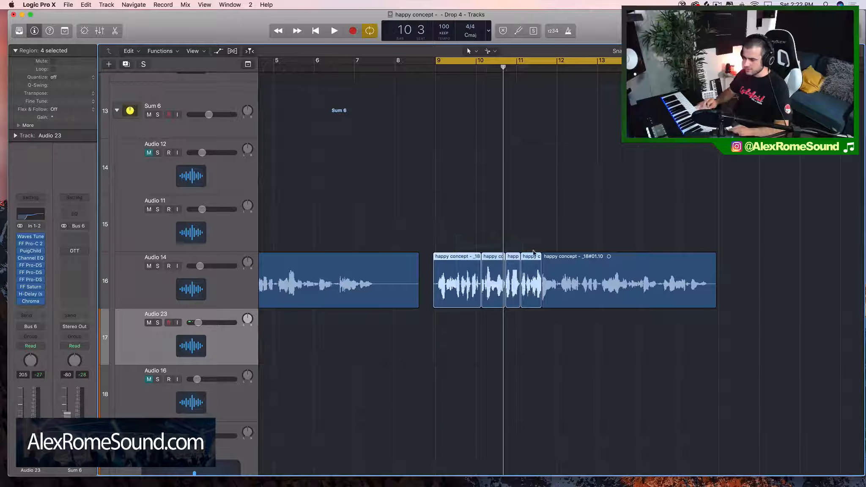
click(530, 336)
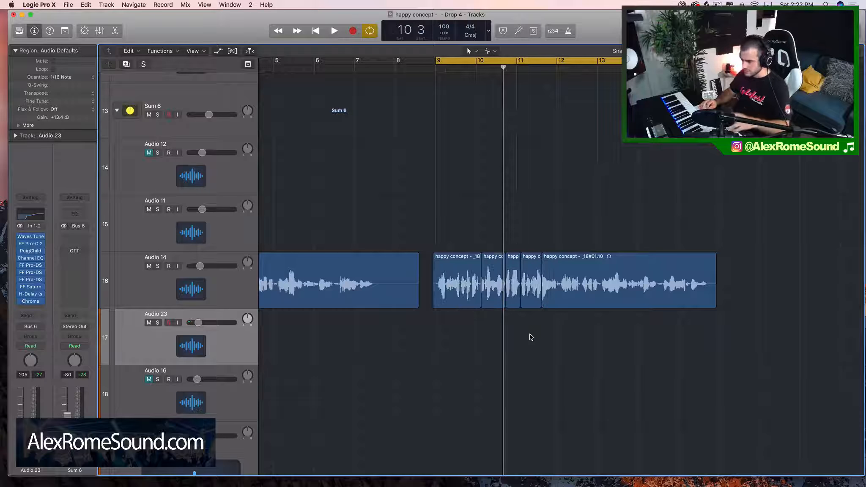
key(space)
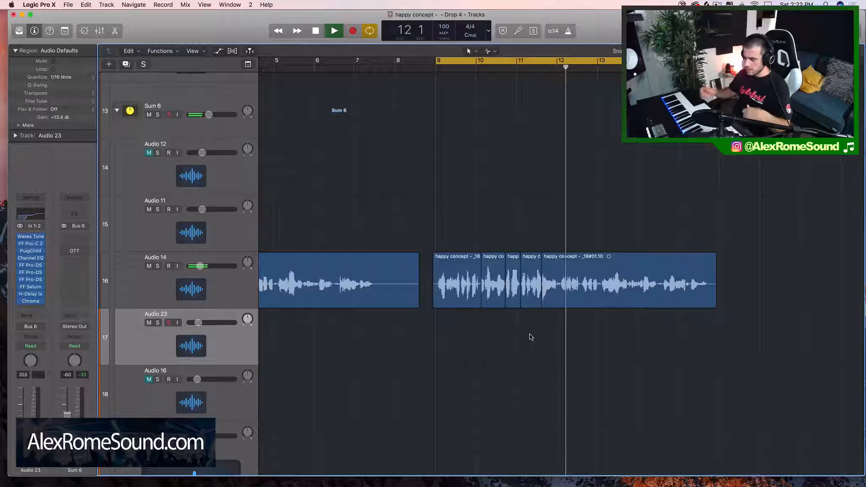
scroll(515, 334, right, 5)
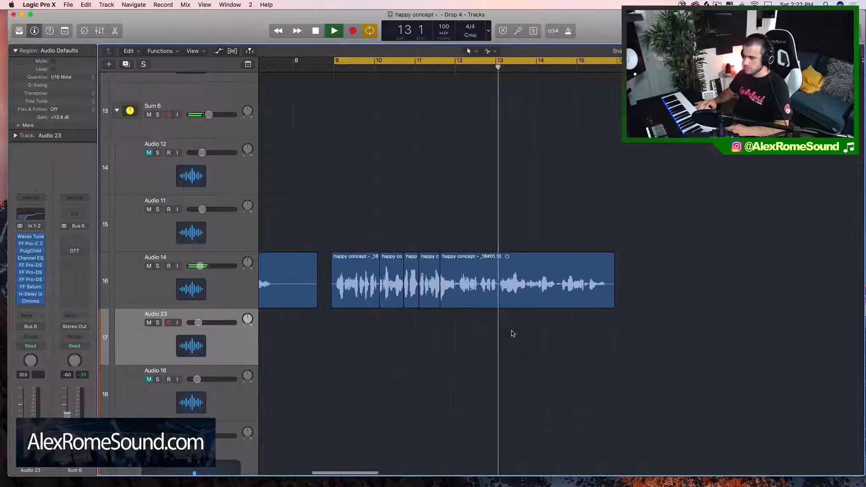
key(c)
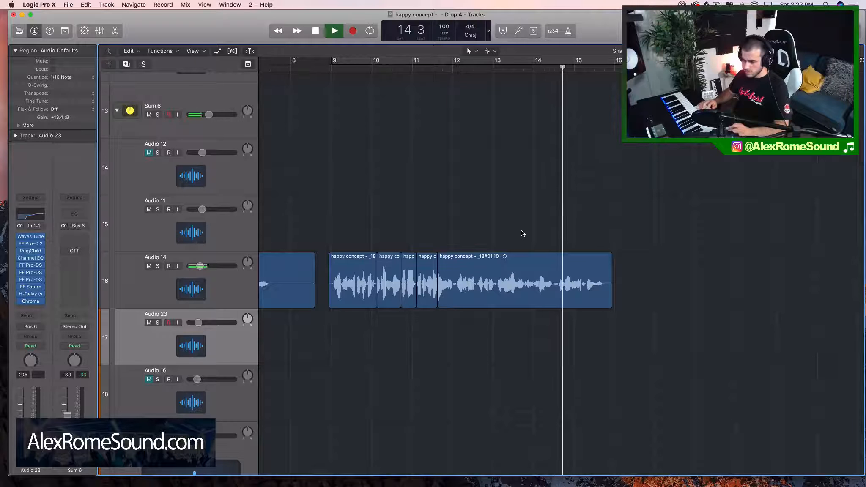
scroll(521, 230, down, 8)
key(space)
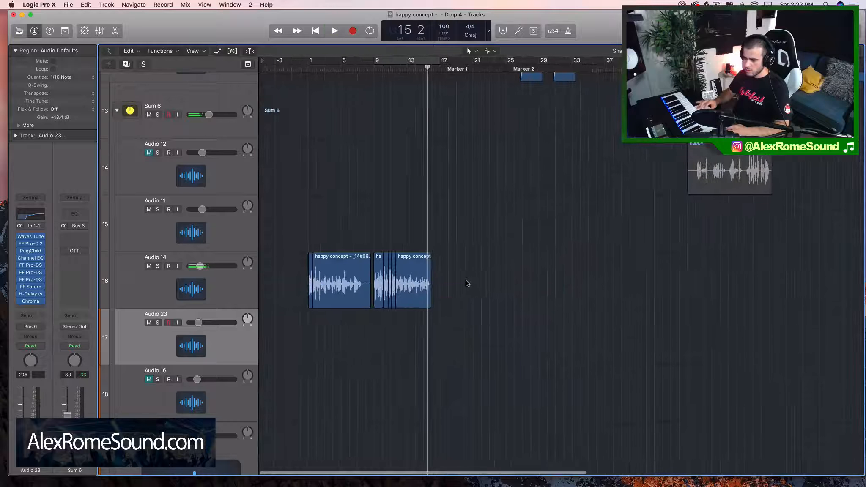
Set the cycle range from bar 1 across both vocal phrases, and select the Audio 14 track with all seven of its regions.
drag(466, 280, 303, 264)
drag(310, 62, 427, 63)
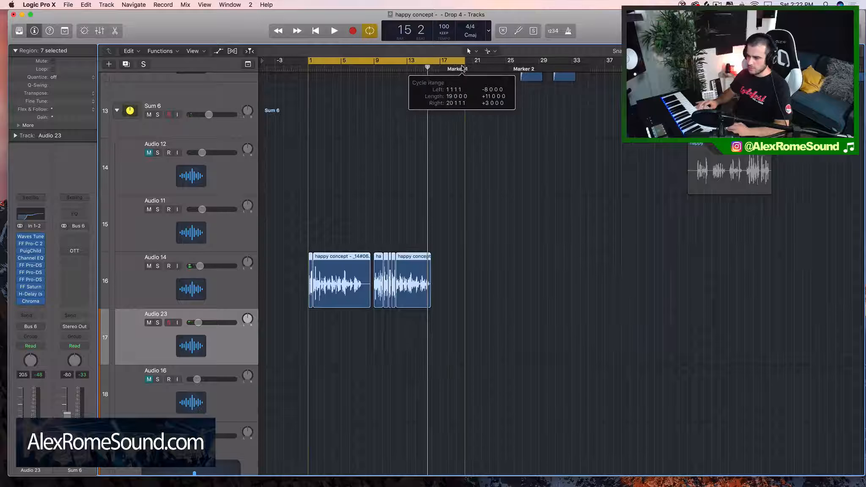
key(z)
click(213, 289)
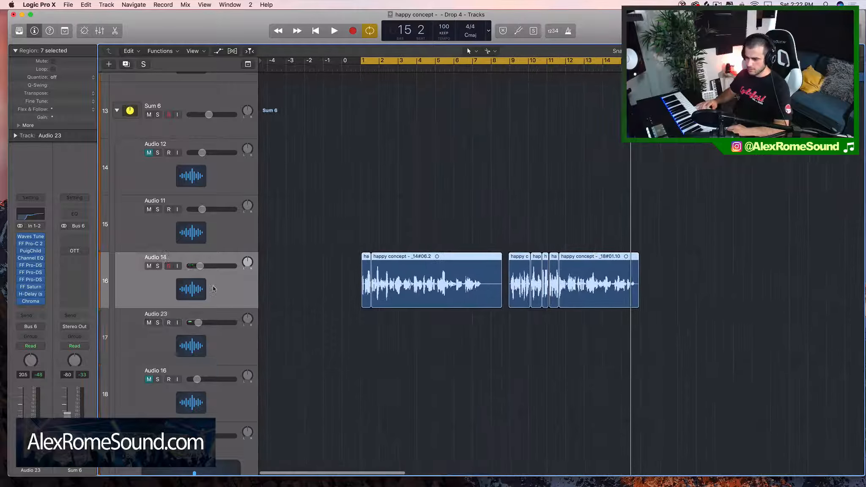
click(390, 246)
drag(326, 226, 707, 315)
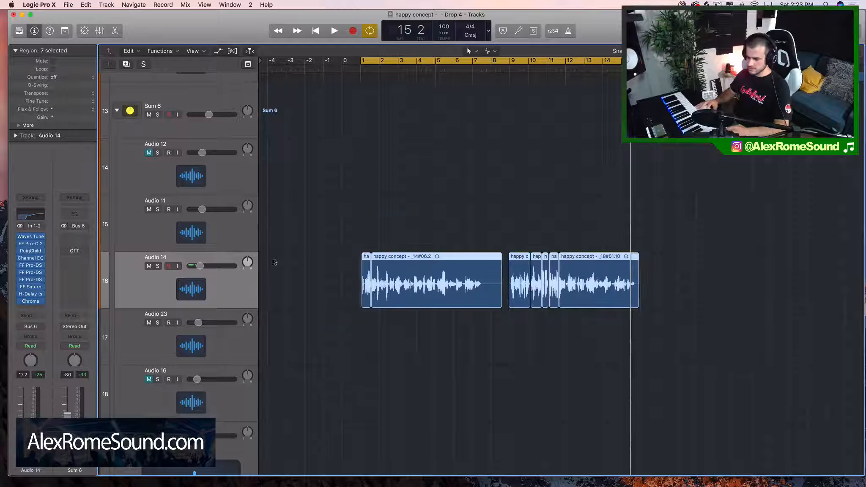
Raise the Audio 14 fader to -14.6 dB while playing the vocal from bar 1, and deselect the regions.
key(space)
drag(200, 265, 211, 270)
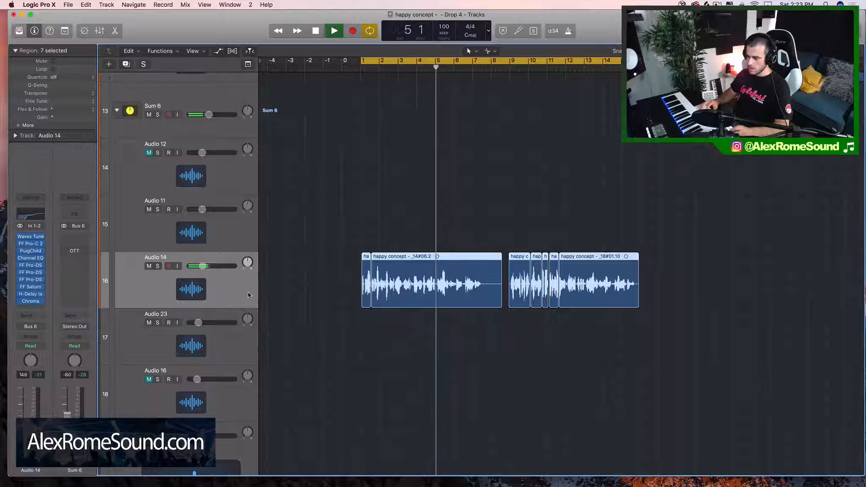
click(299, 377)
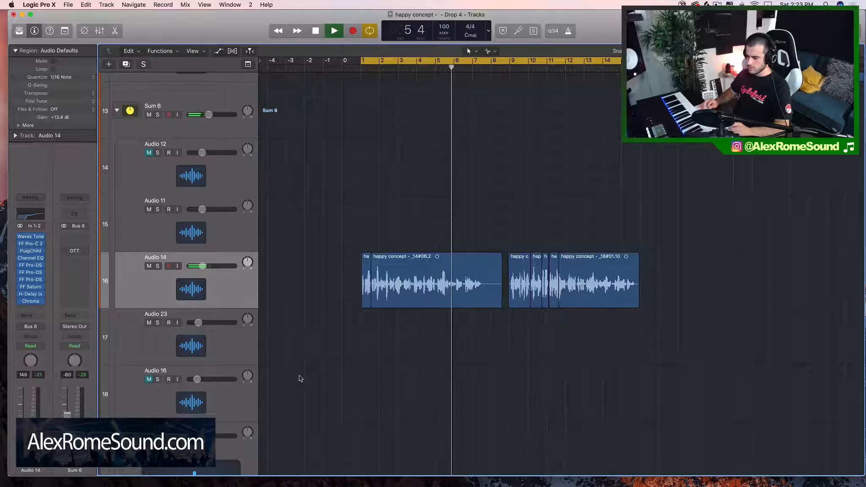
key(space)
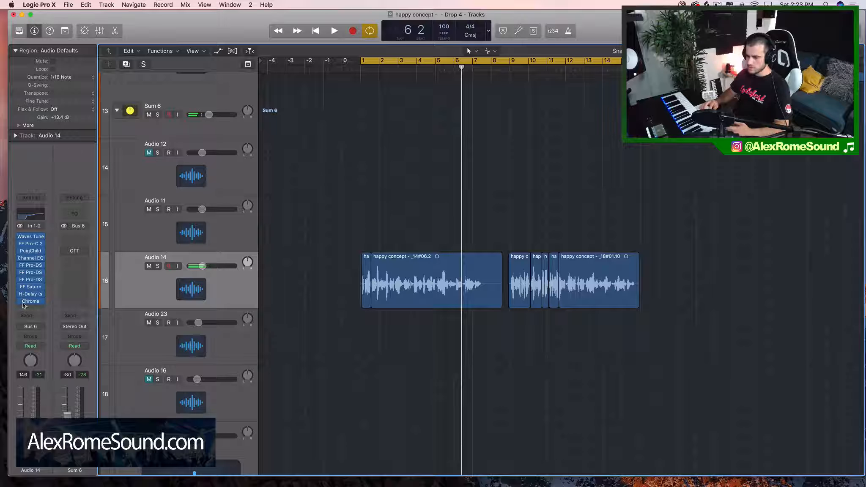
Bypass all the plug-ins on Audio 14 to hear the unprocessed vocal from bar 1, and re-enable them.
drag(17, 247, 19, 236)
key(space)
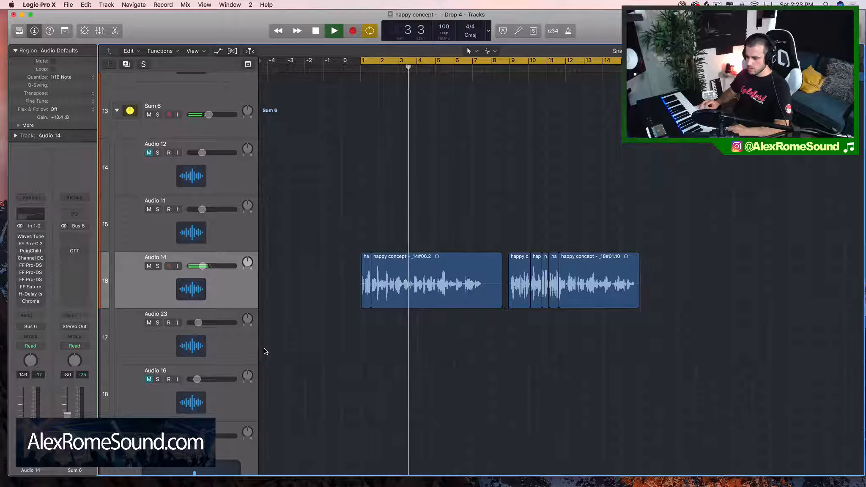
key(space)
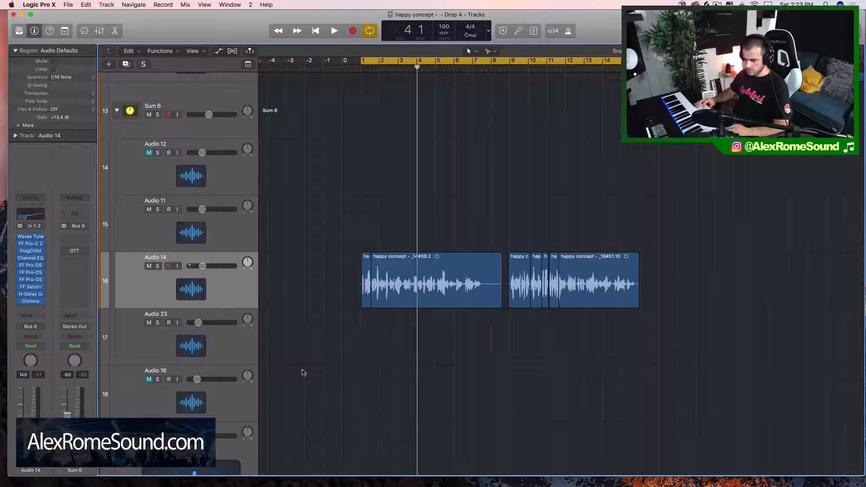
Listen to the first Audio 14 phrase with its plug-ins active, and check the Waves Tune Real-Time settings.
key(space)
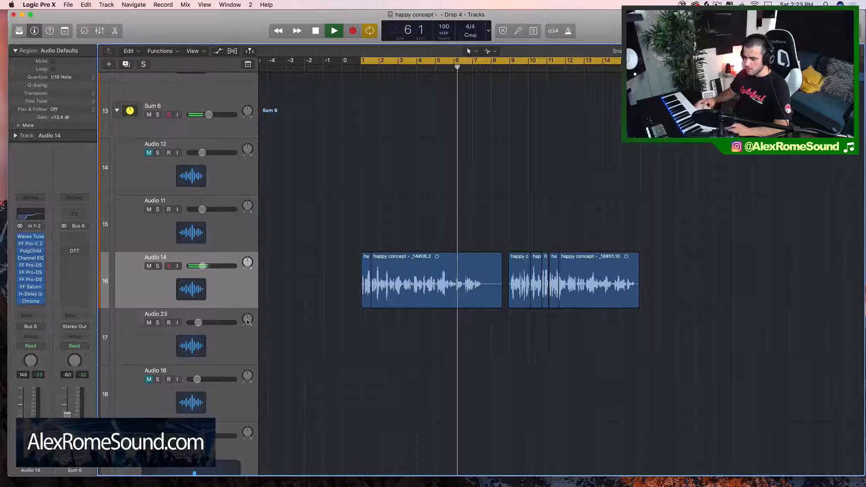
key(space)
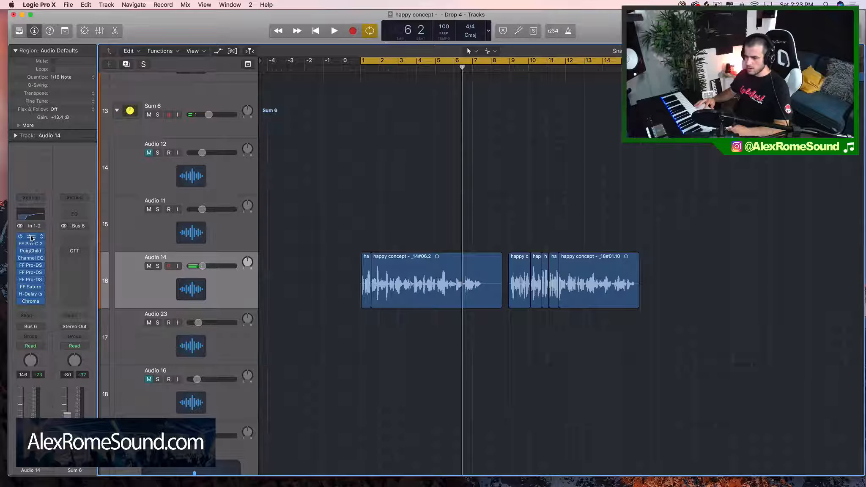
click(30, 237)
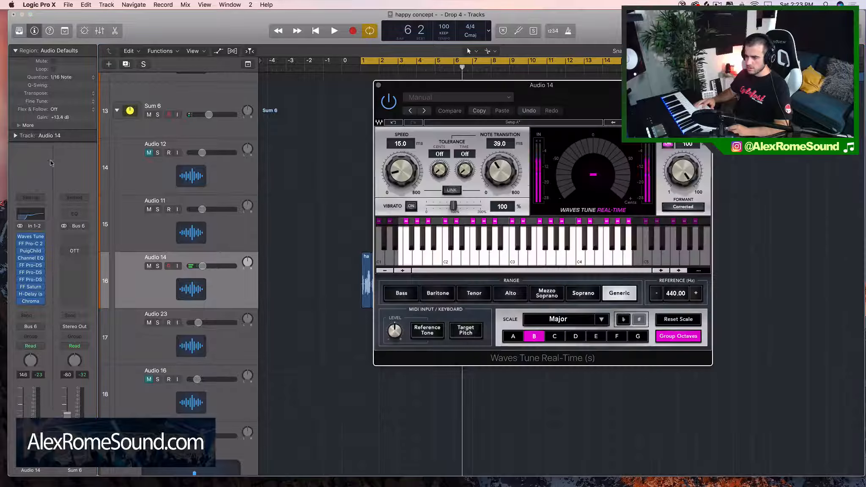
click(378, 85)
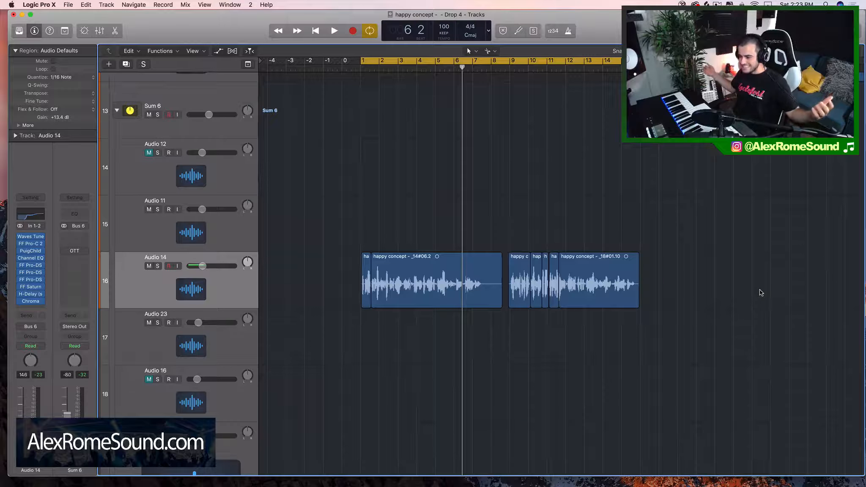
Trim the silent ends of Audio 14's long first-phrase region and its last region to where their waveforms stop, and deselect the regions.
drag(763, 282, 391, 268)
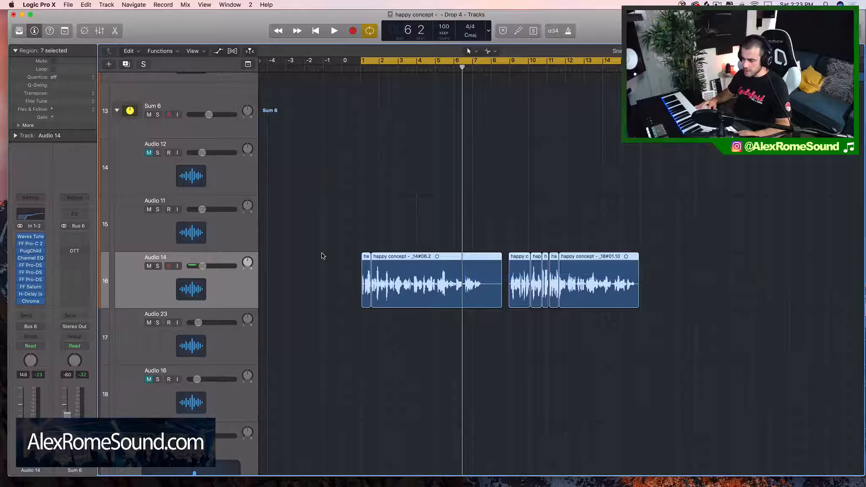
click(667, 312)
key(super+Right)
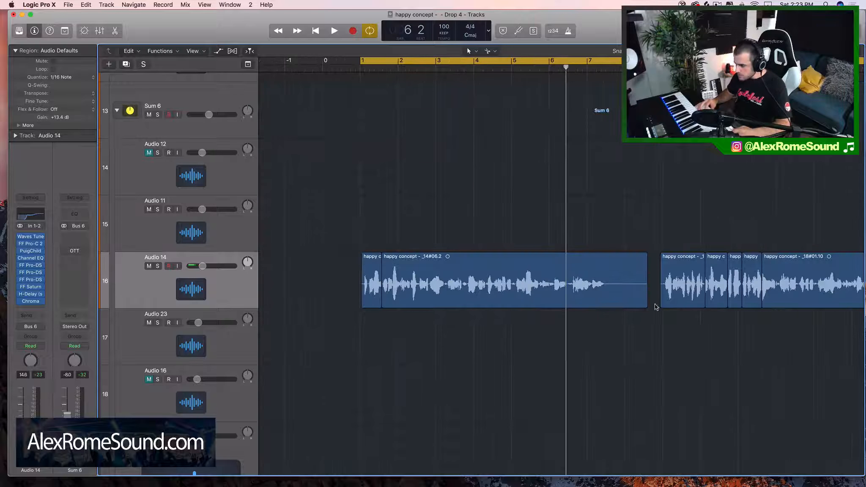
drag(647, 303, 603, 305)
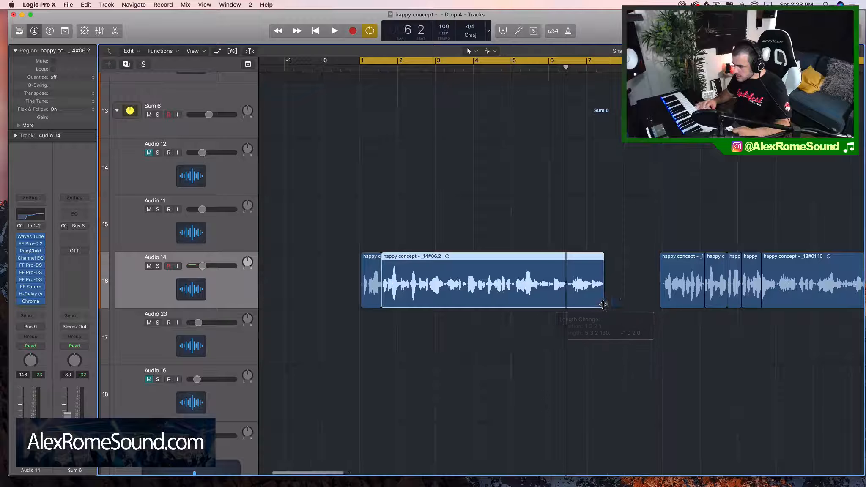
scroll(603, 304, right, 3)
click(591, 304)
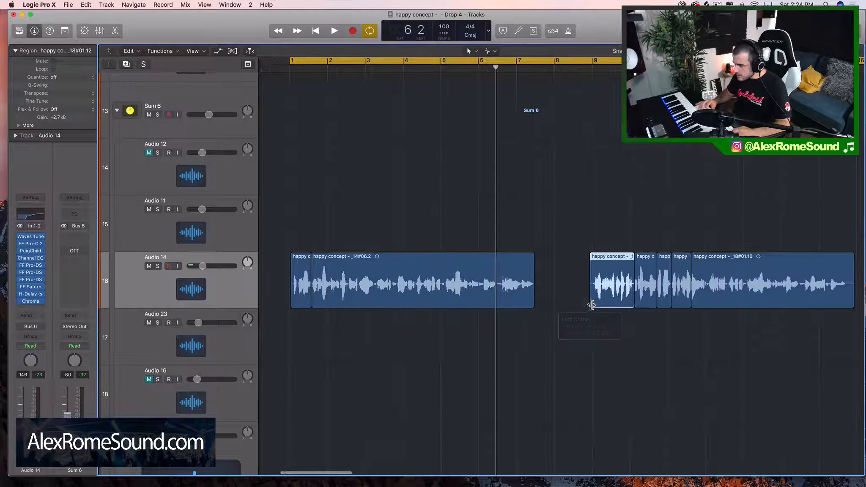
scroll(681, 295, right, 3)
drag(686, 297, 680, 301)
scroll(681, 301, down, 5)
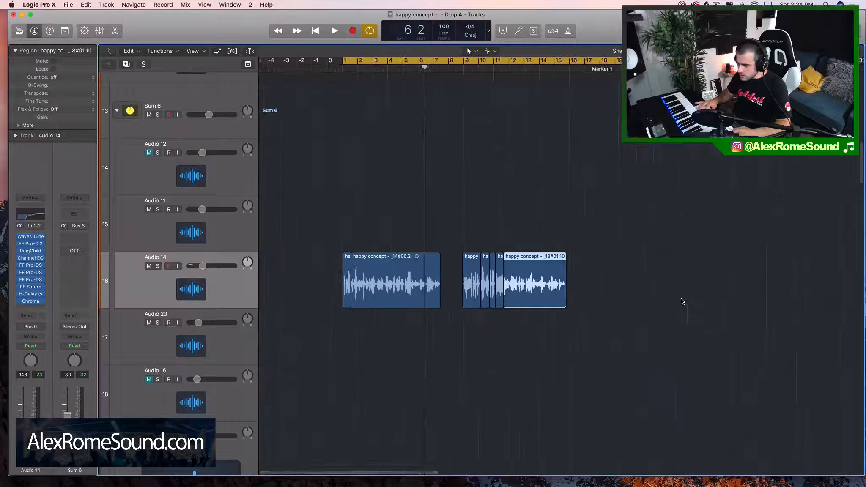
click(682, 301)
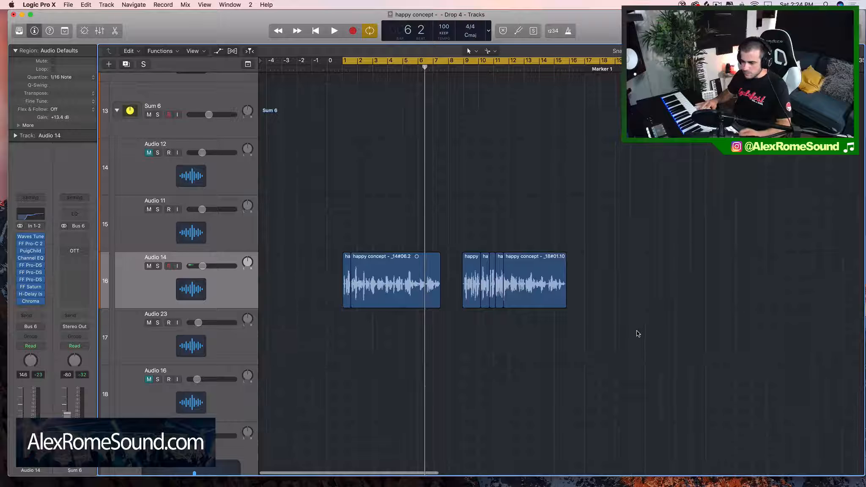
Select all seven regions of both vocal phrases on Audio 14.
scroll(638, 333, up, 5)
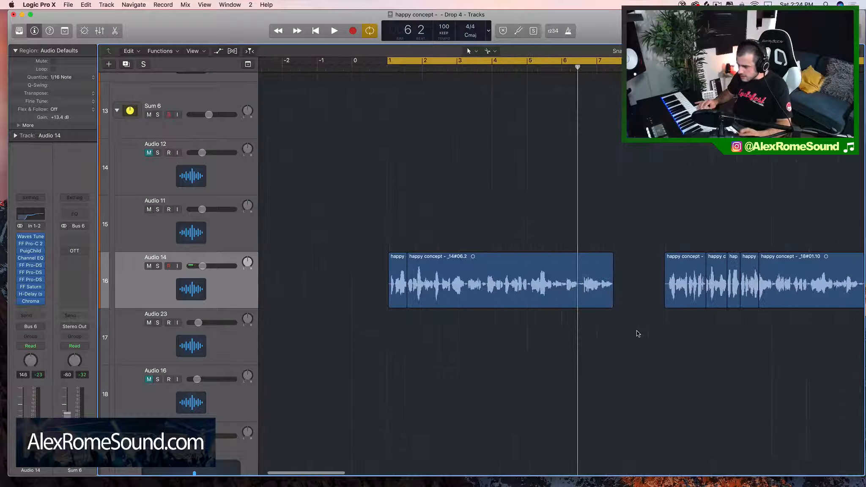
scroll(638, 334, right, 3)
scroll(637, 333, down, 3)
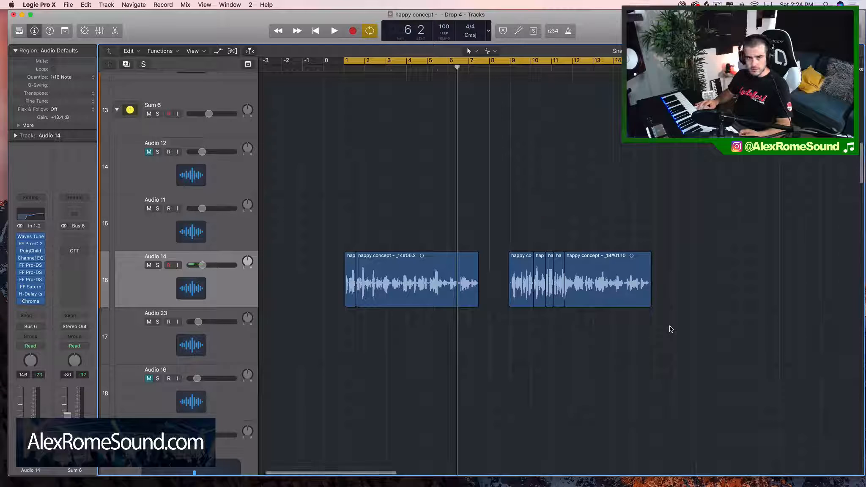
mouse_move(713, 333)
mouse_down()
mouse_move(406, 256)
mouse_move(332, 225)
mouse_move(585, 295)
mouse_move(708, 344)
mouse_up()
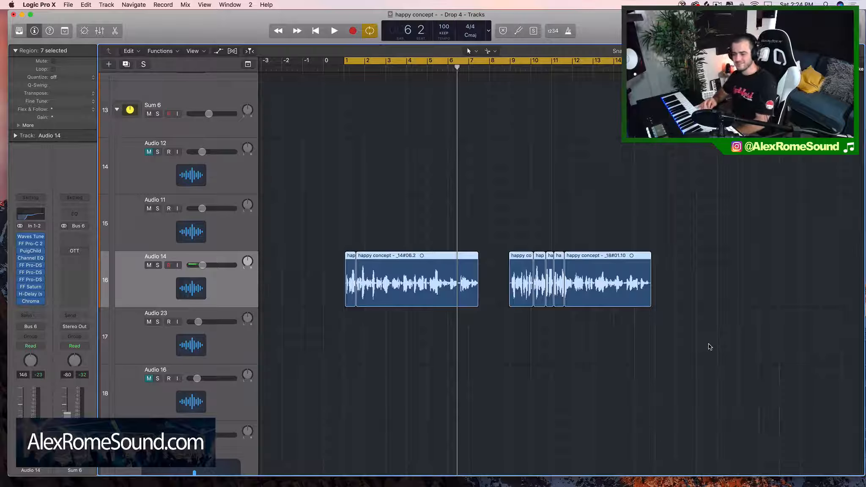